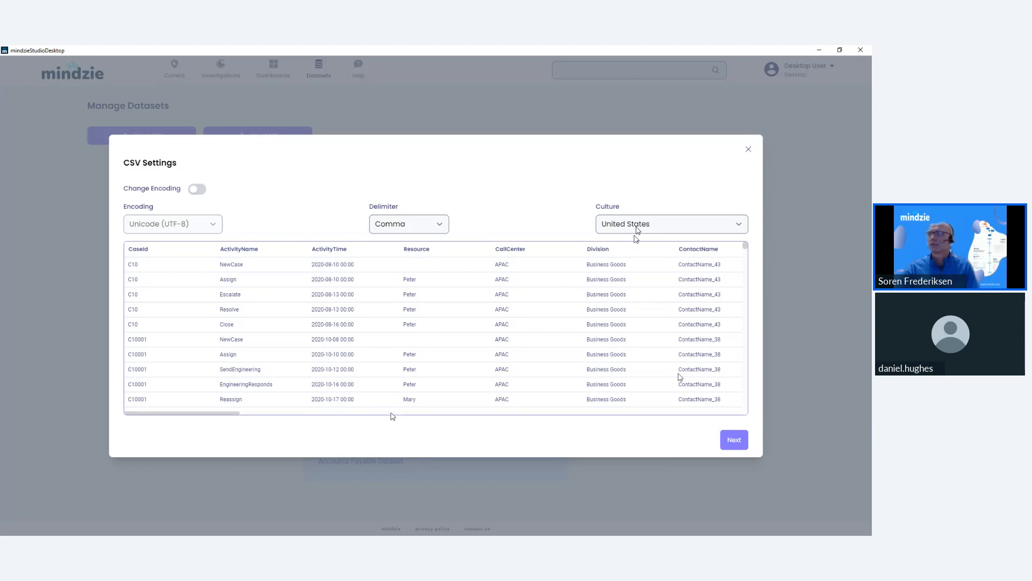
# - Accept the CSV settings with comma delimiter and United States culture, and review the rows in the dataset definition preview
pyautogui.click(734, 440)
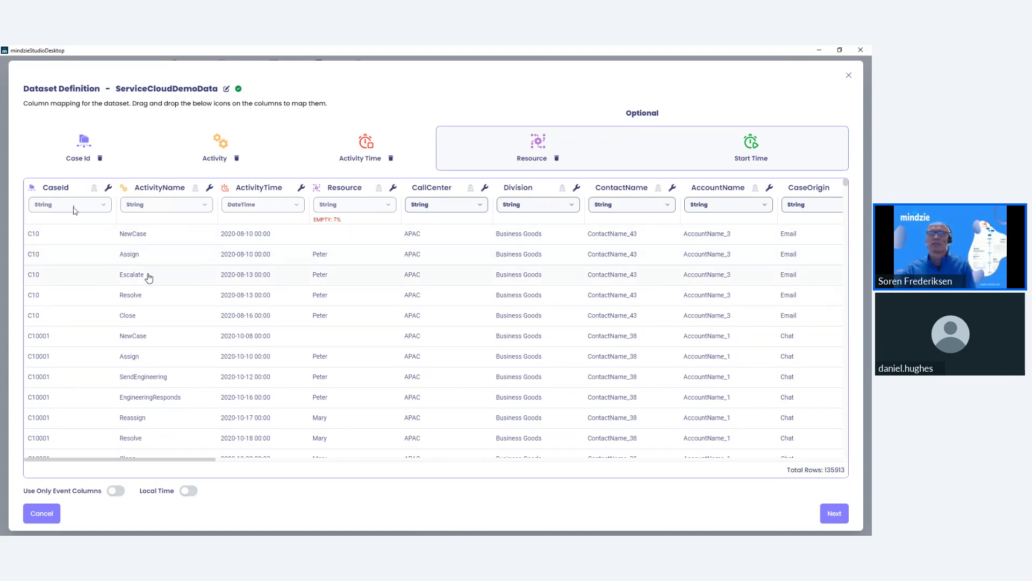
pyautogui.scroll(-3, 152, 317)
pyautogui.scroll(-1, 152, 319)
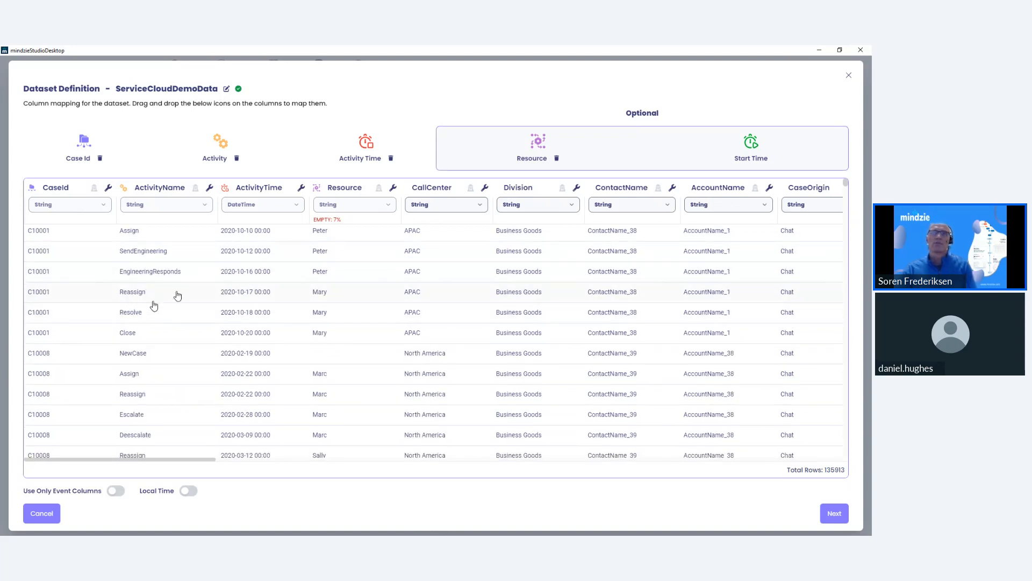
pyautogui.scroll(1, 177, 298)
pyautogui.scroll(3, 177, 297)
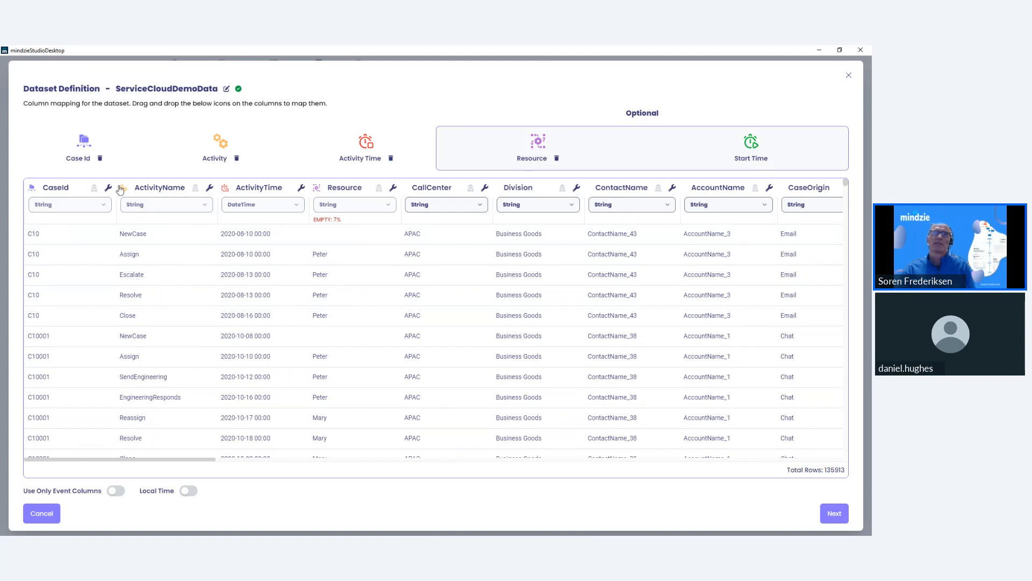
# - Clear and reassign the Case Id mapping on the CaseId column, and move the Activity mapping to Division and back to ActivityName
pyautogui.click(100, 159)
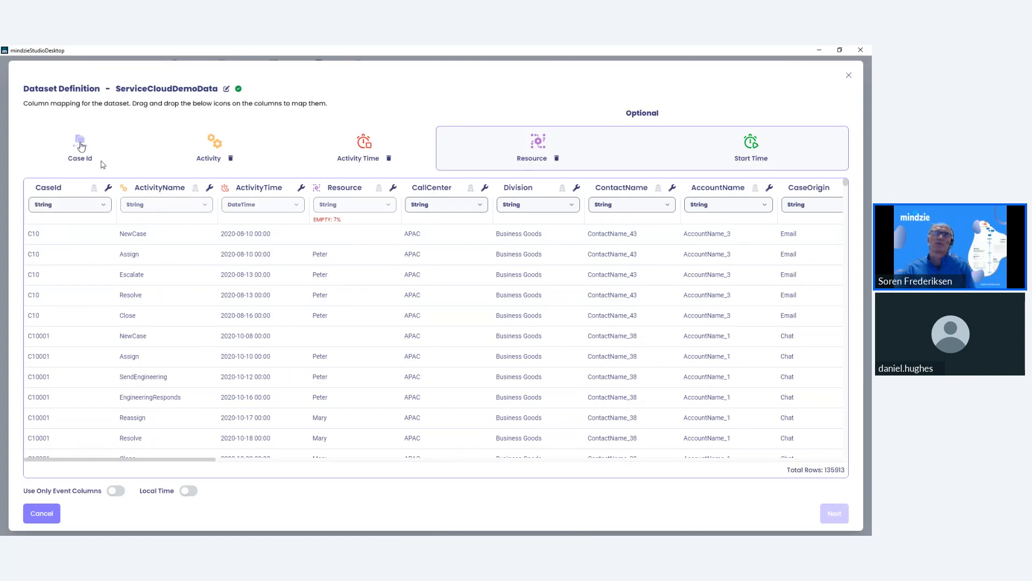
pyautogui.moveTo(80, 141); pyautogui.dragTo(56, 192)
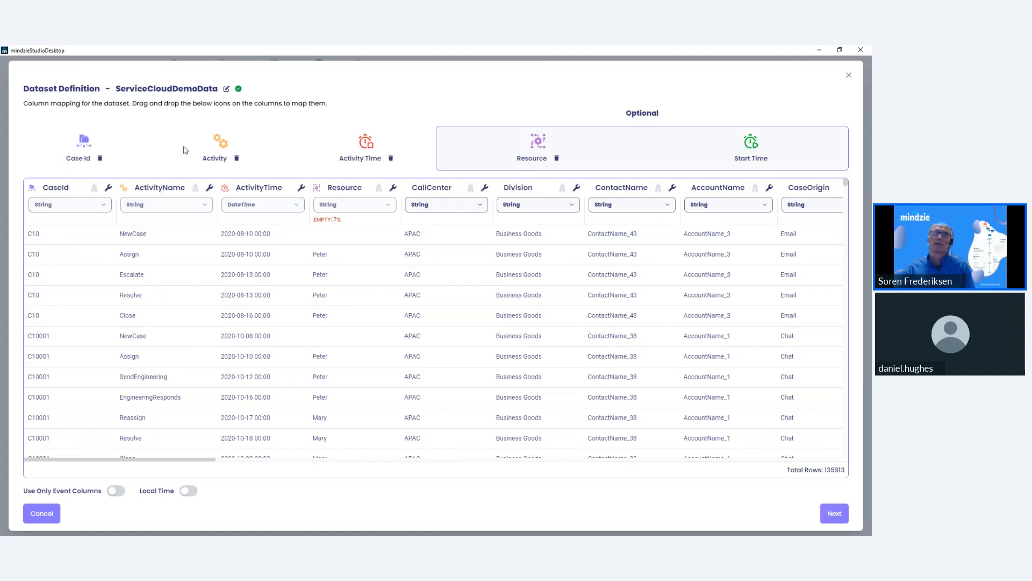
pyautogui.moveTo(220, 142); pyautogui.dragTo(510, 186)
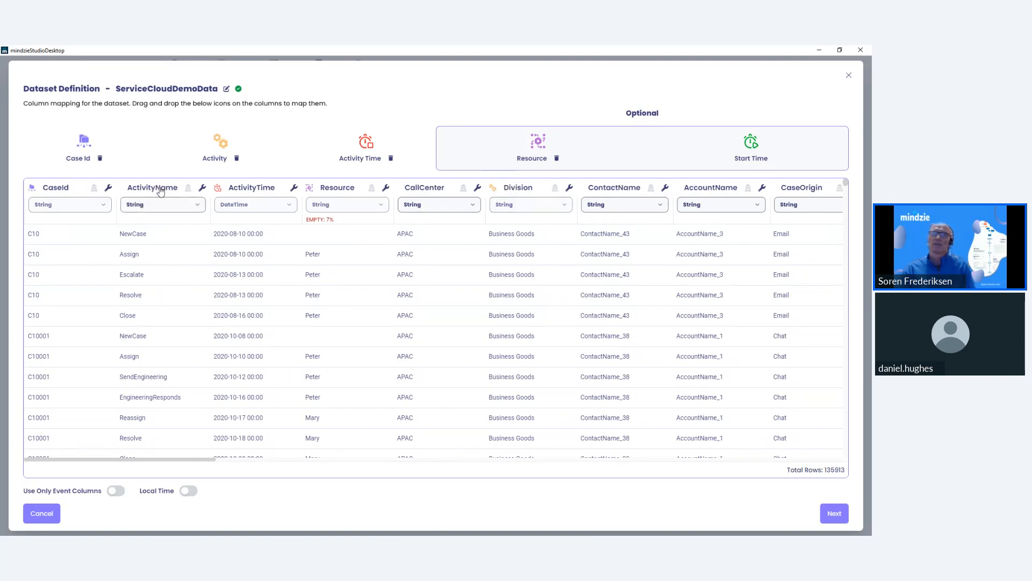
pyautogui.moveTo(161, 192); pyautogui.dragTo(161, 191)
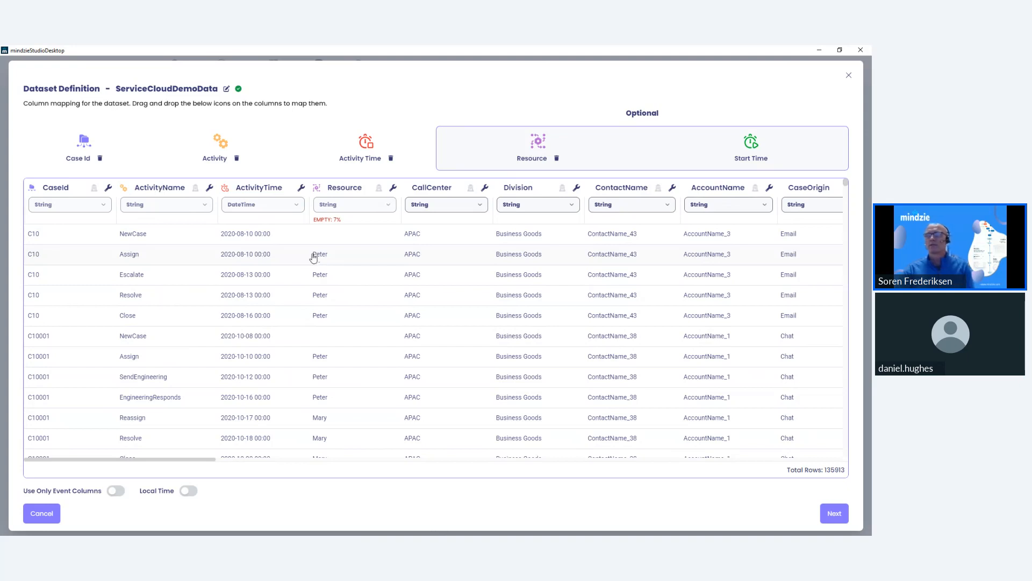
# - Anonymize the Resource column and create the ServiceCloudDemoData dataset from the column mapping
pyautogui.click(379, 188)
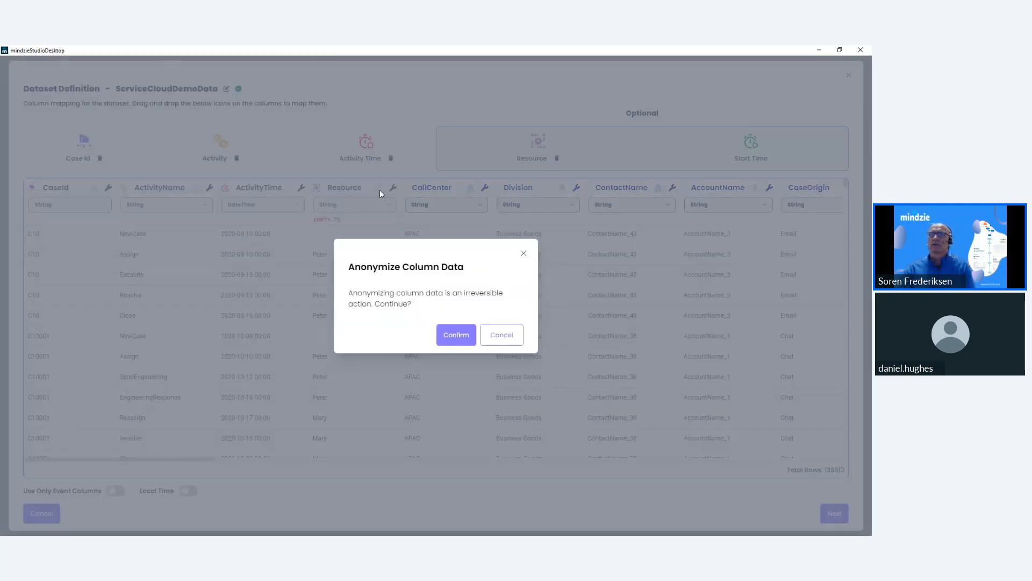
pyautogui.click(456, 335)
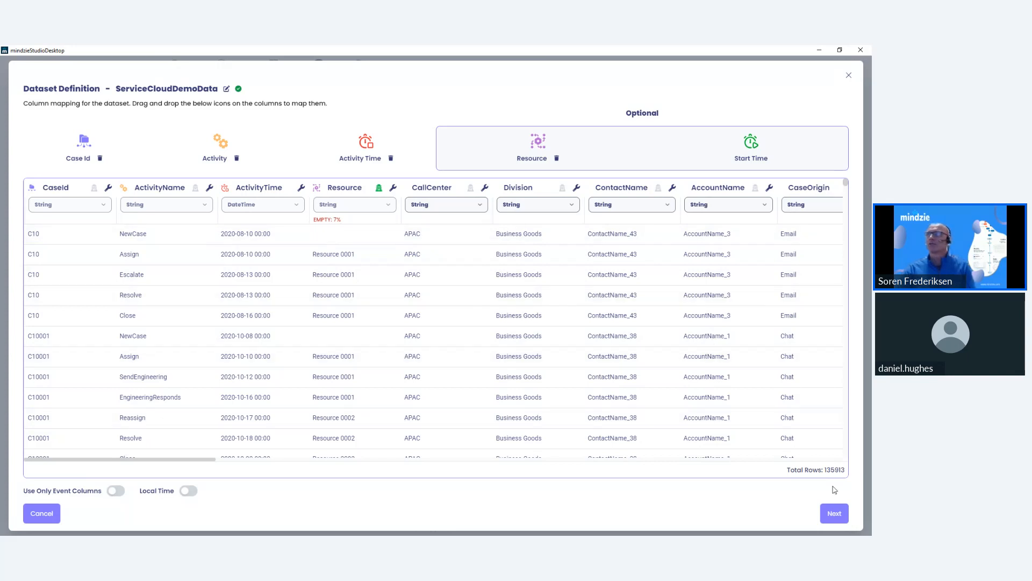
pyautogui.click(843, 516)
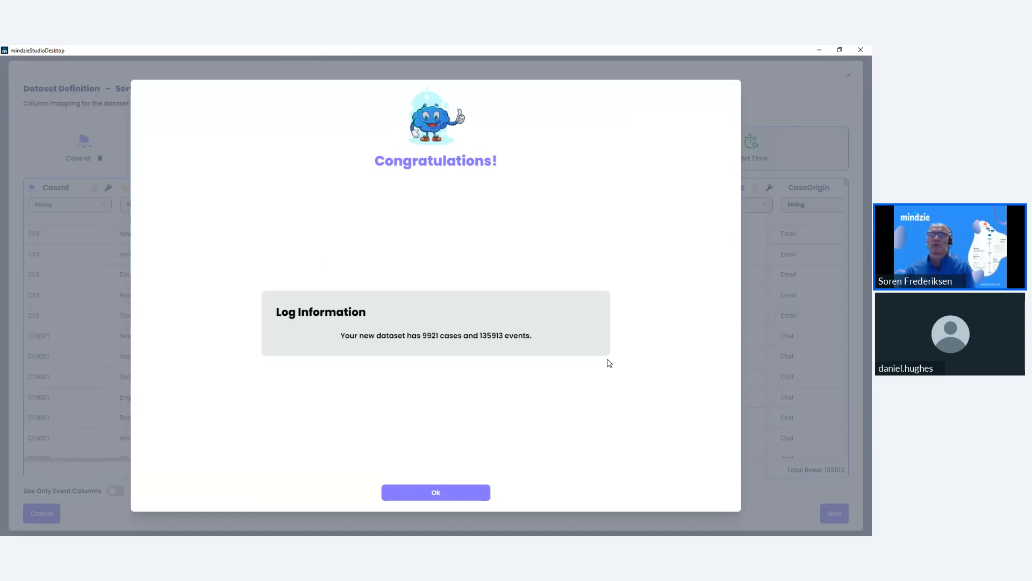
pyautogui.click(453, 493)
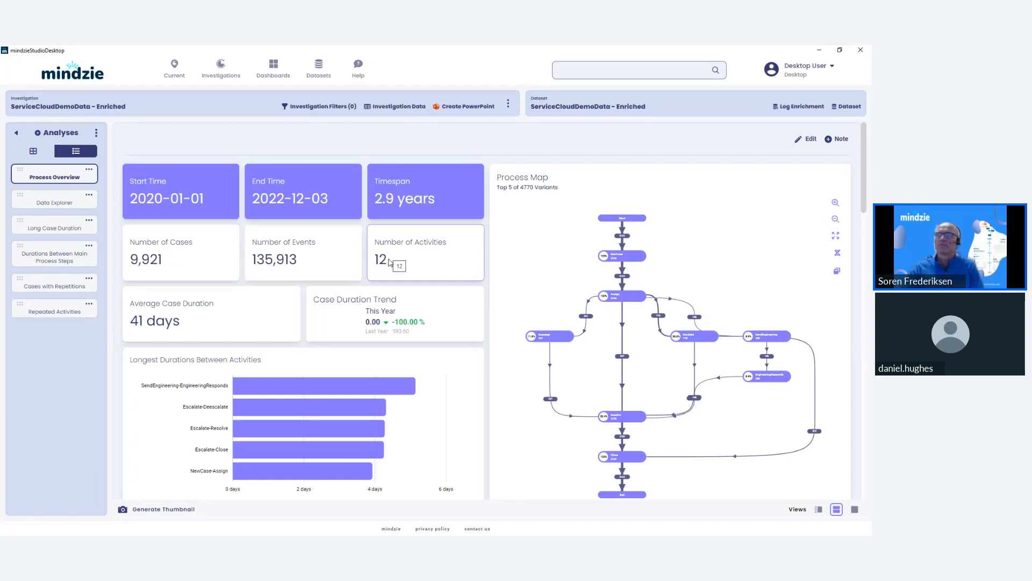
# - Examine the Long Case Duration analysis, including the case data behind the 63-day histogram bar and the Deescalate root cause
pyautogui.click(62, 229)
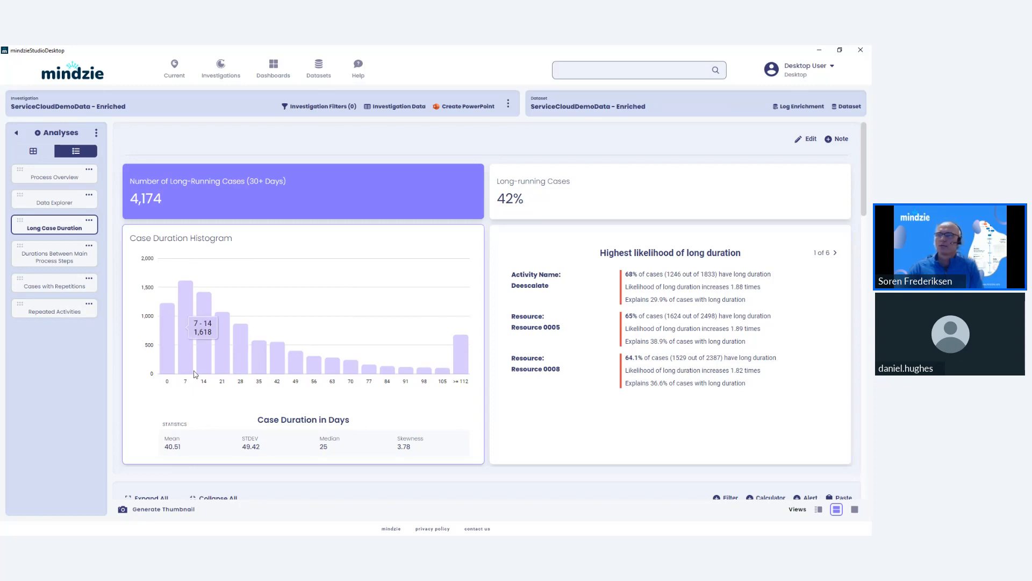
pyautogui.click(329, 374)
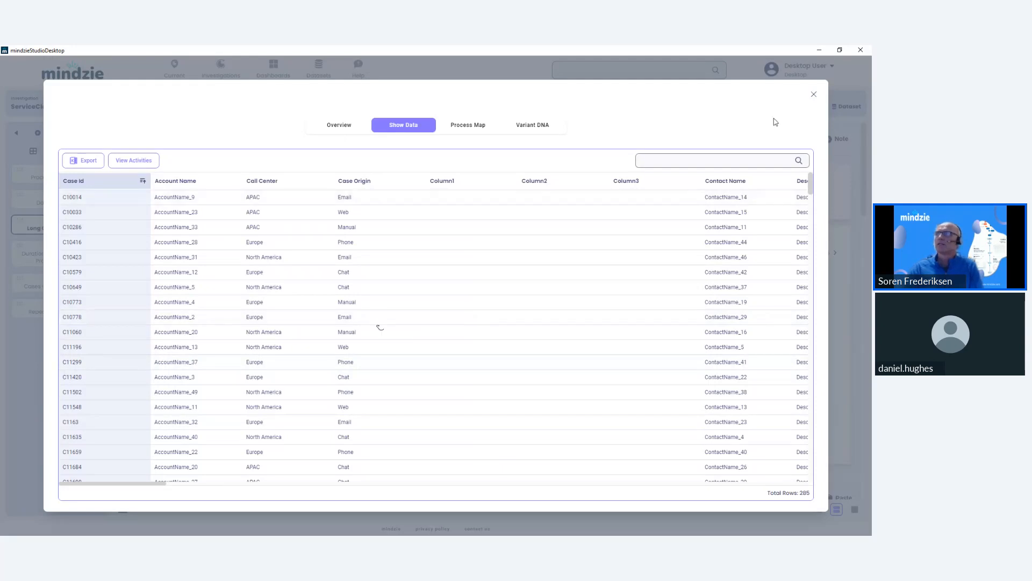
pyautogui.click(814, 94)
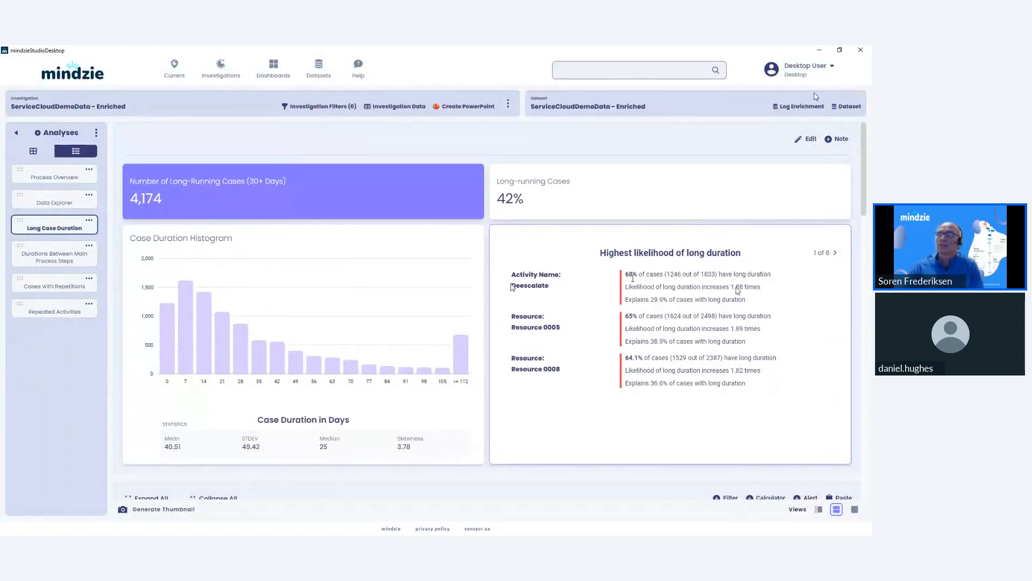
pyautogui.moveTo(511, 285); pyautogui.dragTo(550, 286)
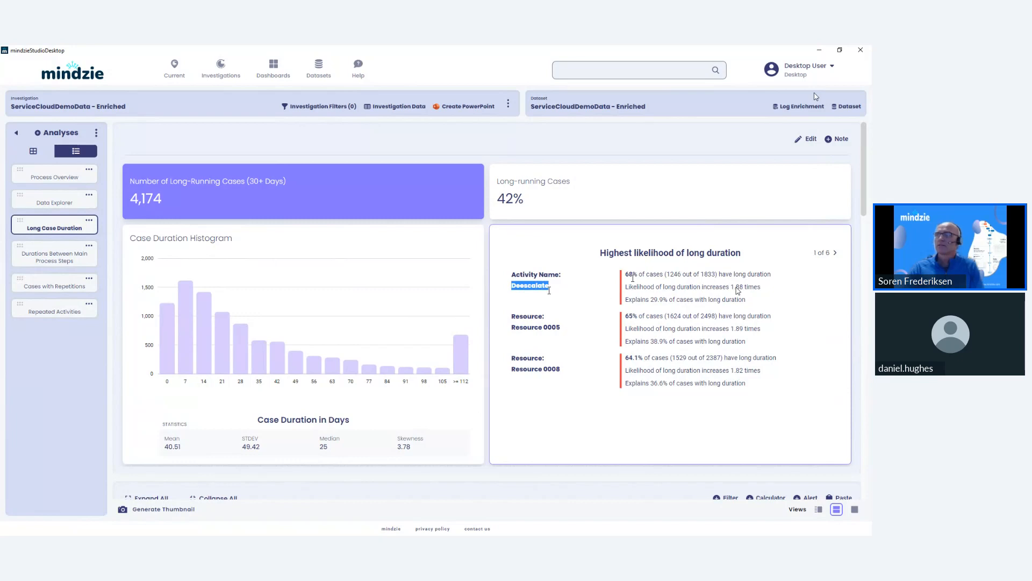
pyautogui.click(693, 278)
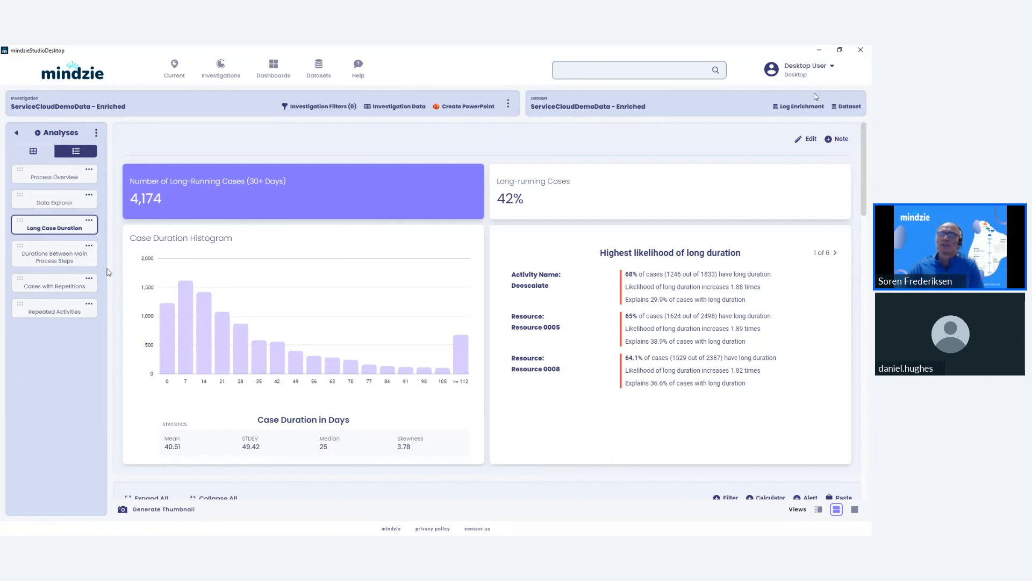
# - Examine the longest transitions in the heatmap of the Durations Between Main Process Steps analysis
pyautogui.click(89, 266)
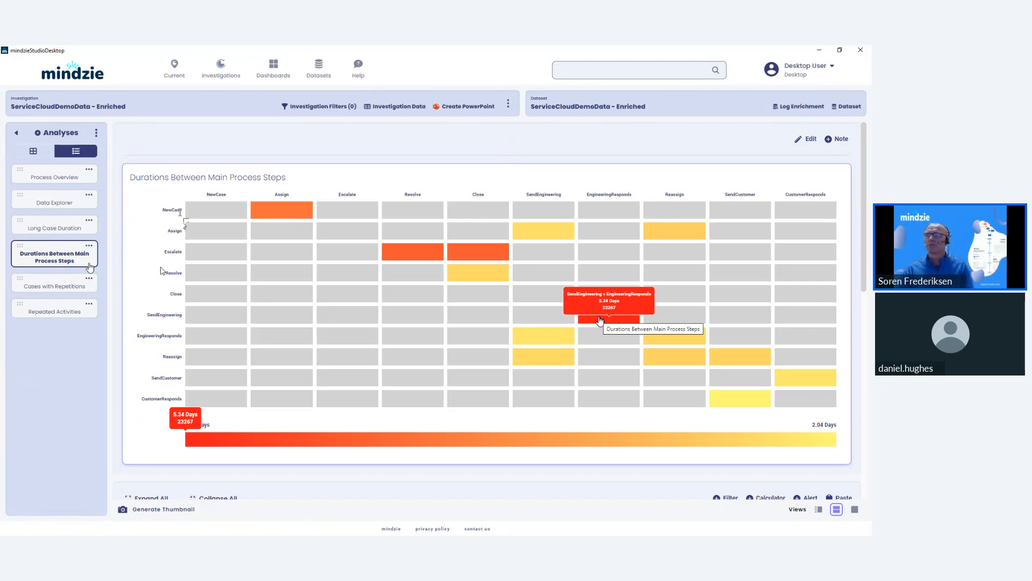
pyautogui.moveTo(486, 257)
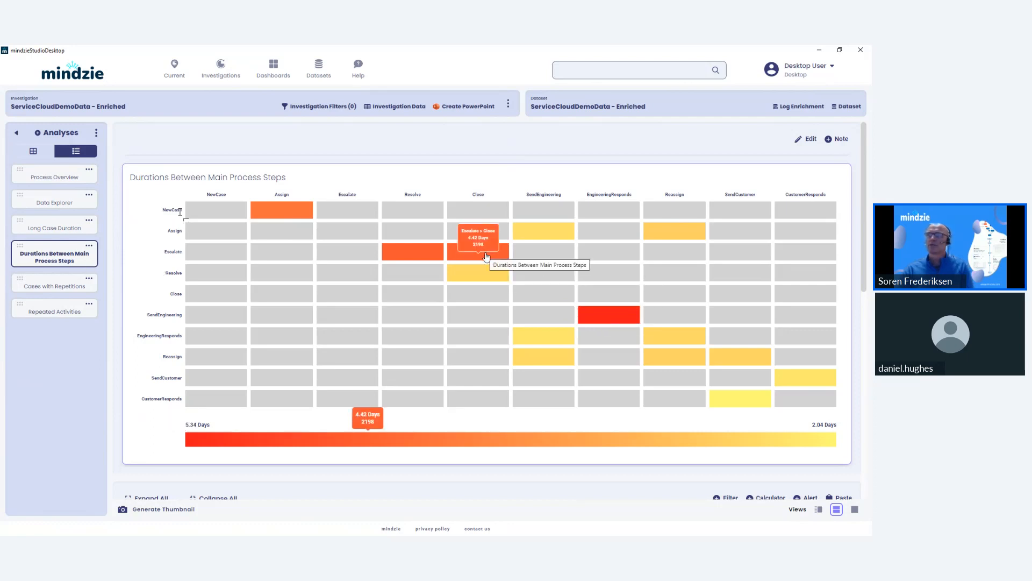
pyautogui.moveTo(431, 255)
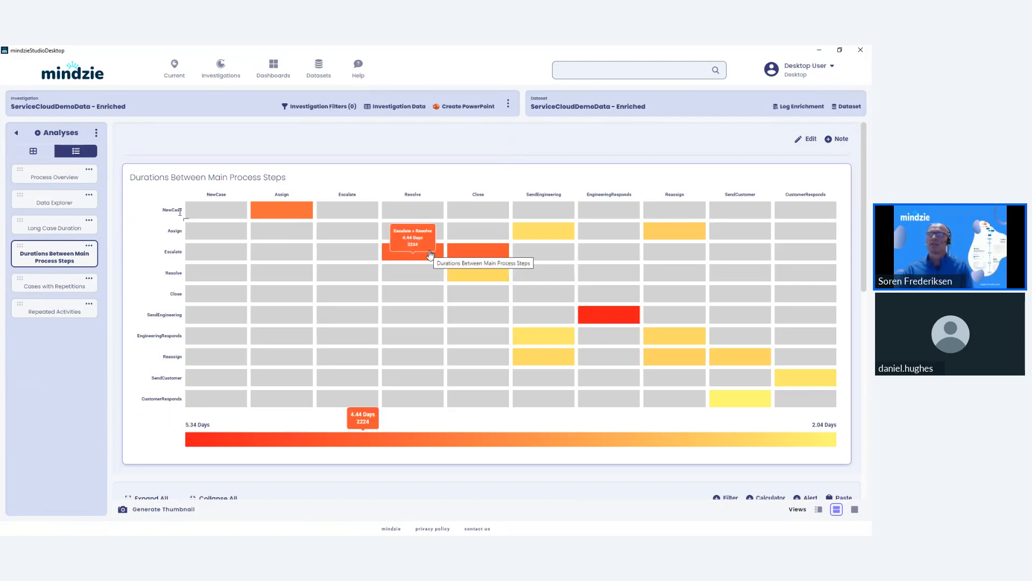
pyautogui.moveTo(594, 317)
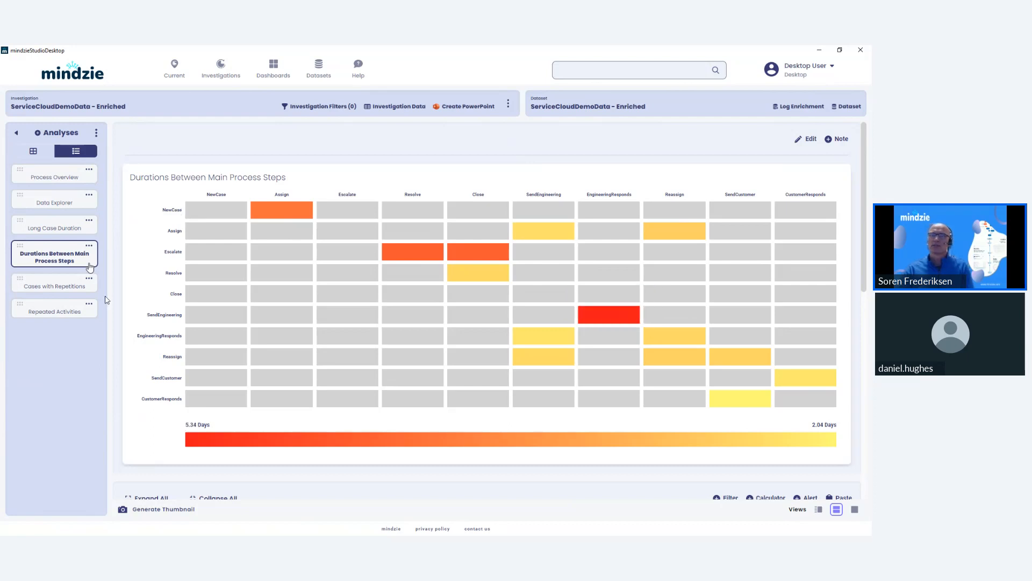
# - Remove Day of week from the input fields of the Root Cause Analysis block in the Cases with Repetitions analysis
pyautogui.click(91, 288)
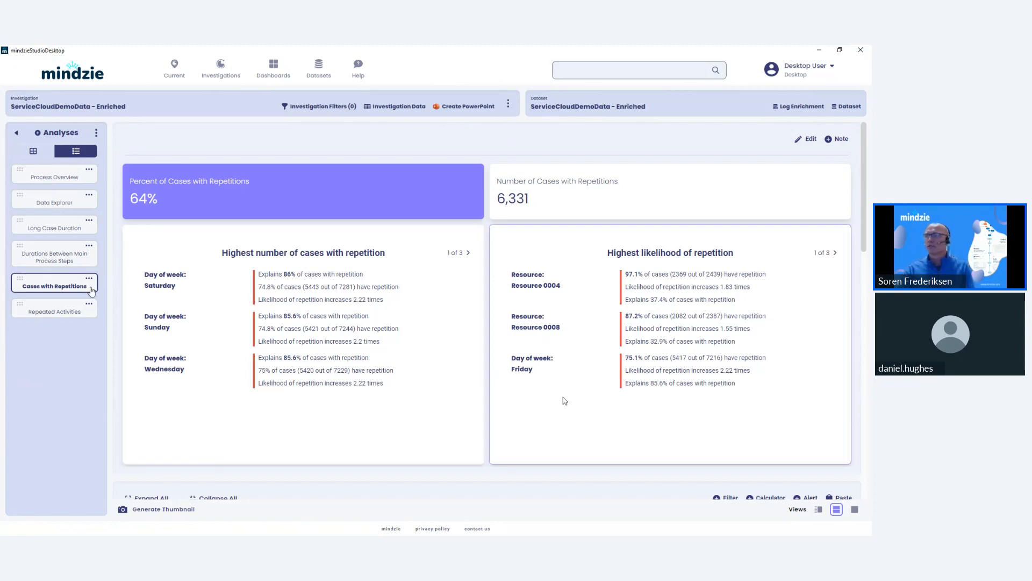
pyautogui.scroll(-2, 564, 400)
pyautogui.scroll(-6, 645, 384)
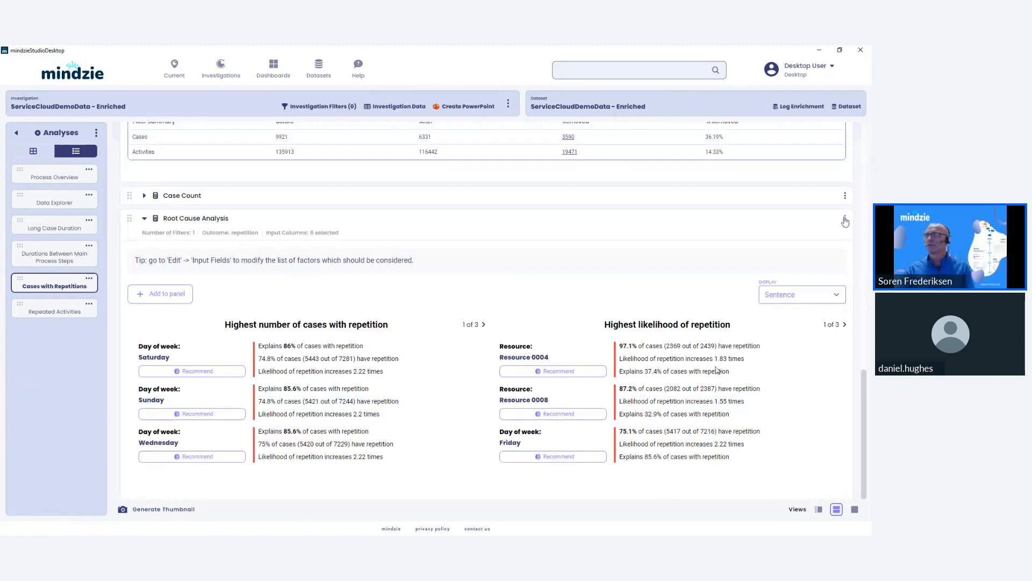
pyautogui.click(845, 221)
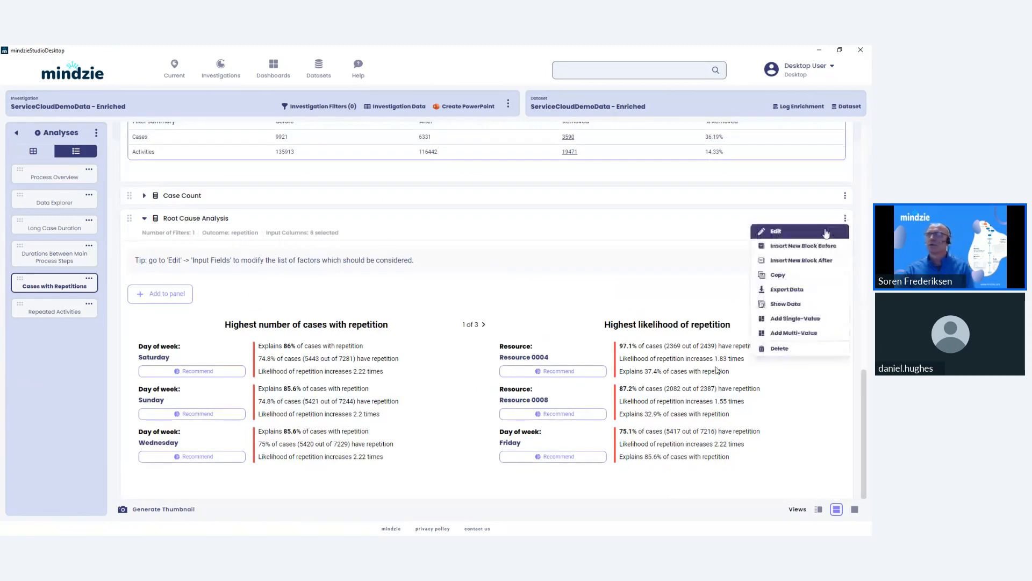
pyautogui.click(827, 232)
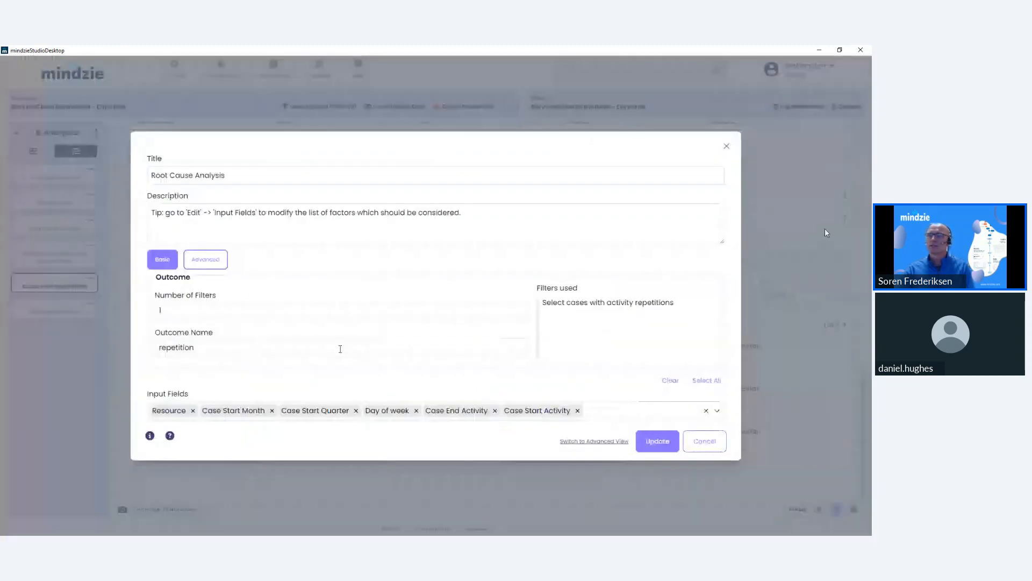
pyautogui.click(416, 410)
pyautogui.click(655, 441)
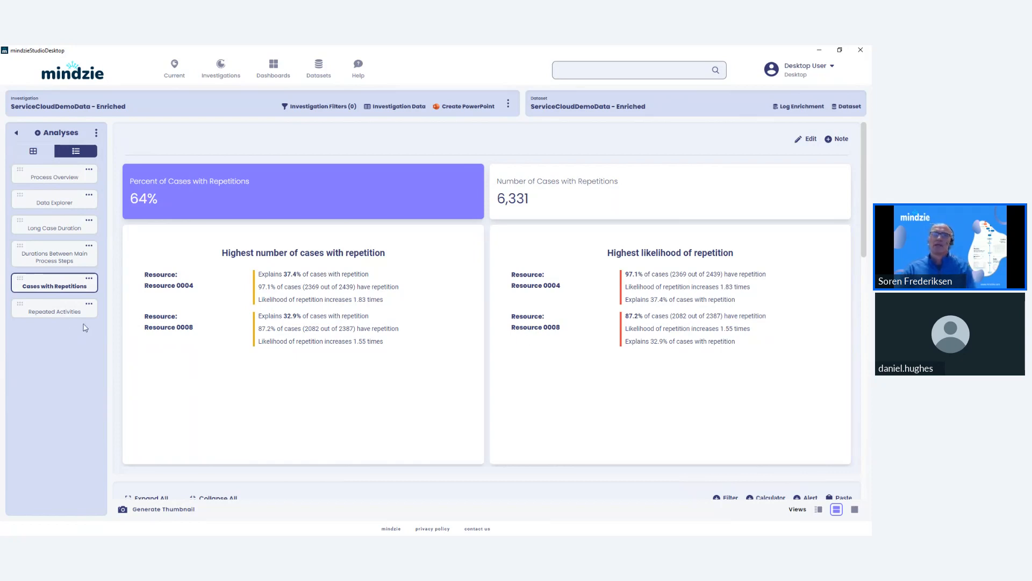
# - Examine the total added time per case for each activity in the Repeated Activities analysis
pyautogui.click(67, 312)
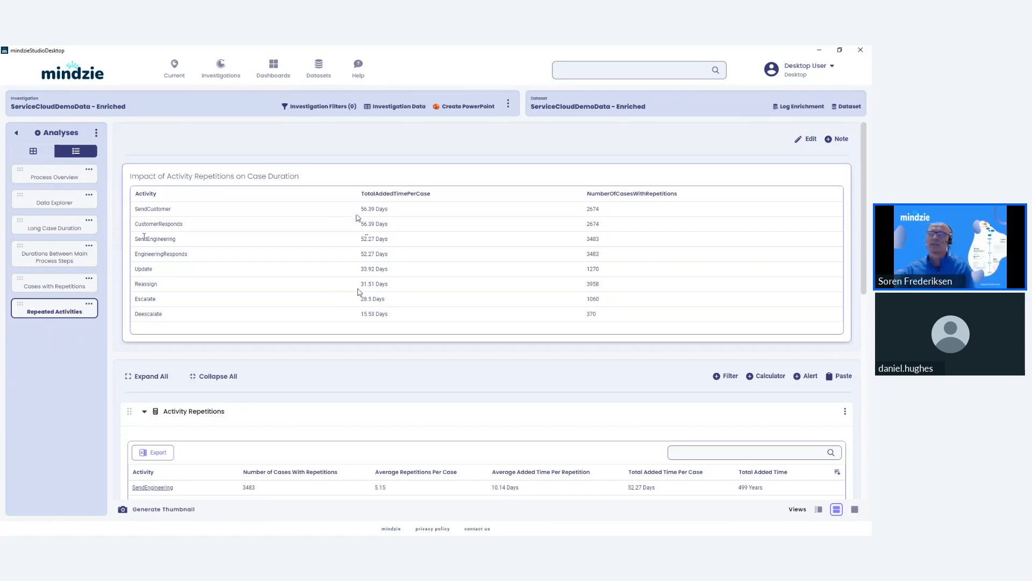
pyautogui.moveTo(360, 285); pyautogui.dragTo(388, 289)
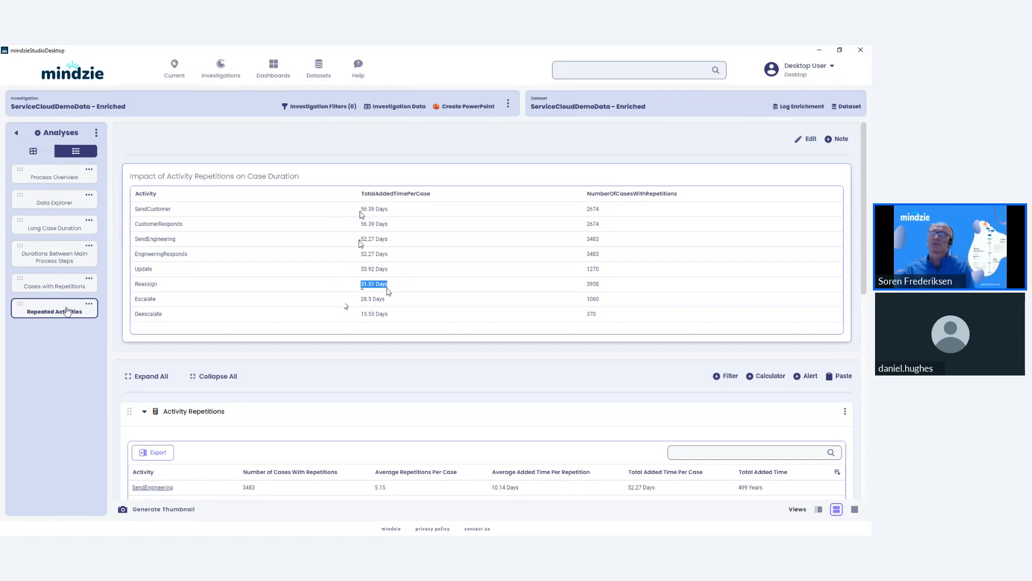
pyautogui.click(358, 218)
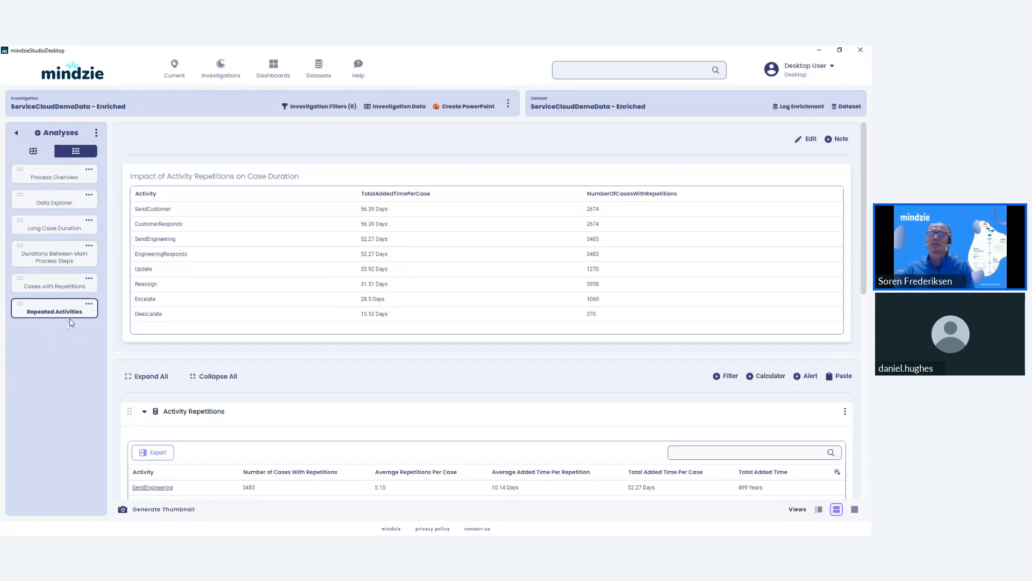
pyautogui.click(89, 304)
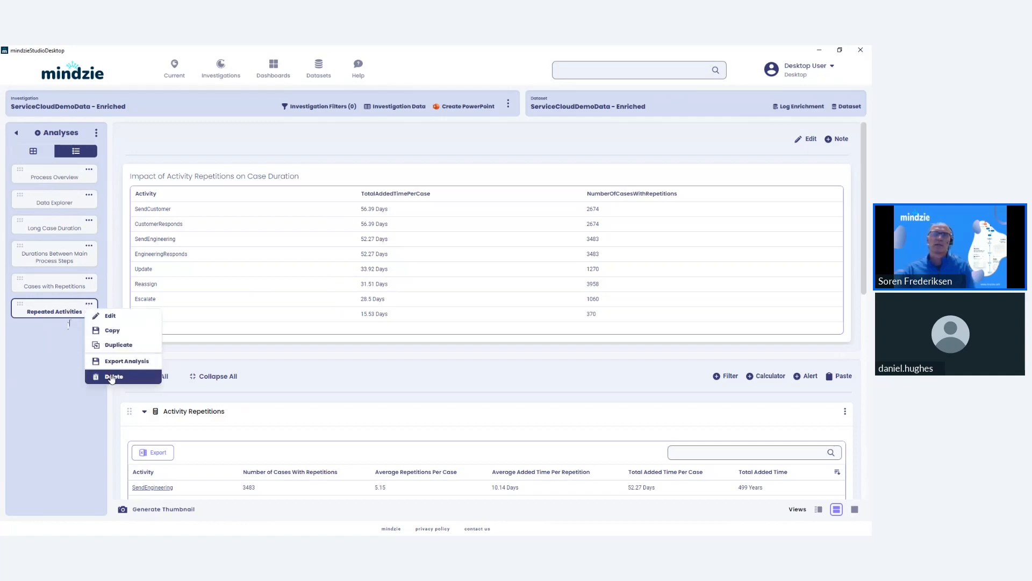
pyautogui.click(62, 354)
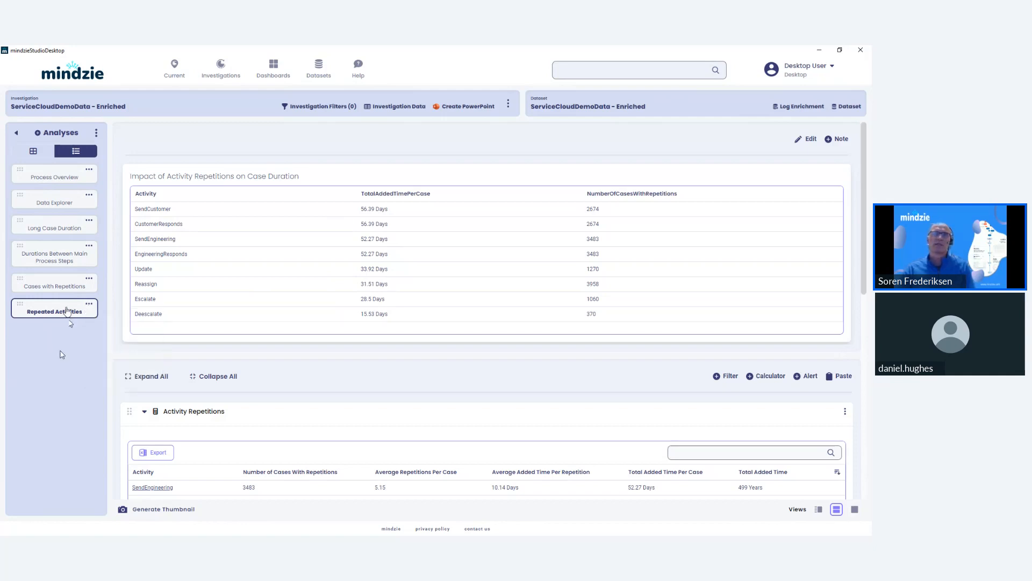
# - Add a new analysis to the investigation from the Performance by First Resource template
pyautogui.click(53, 134)
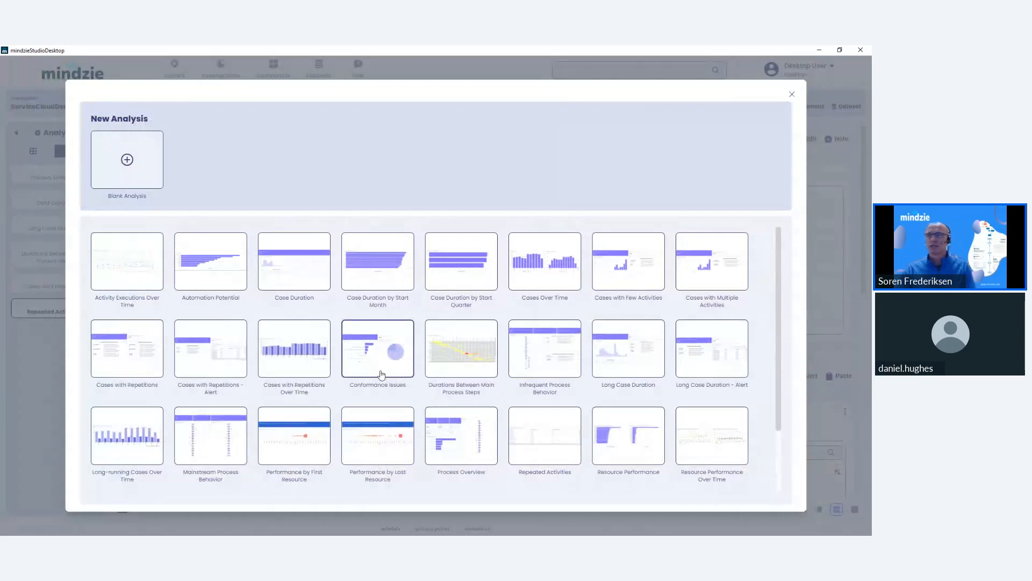
pyautogui.scroll(-1, 383, 378)
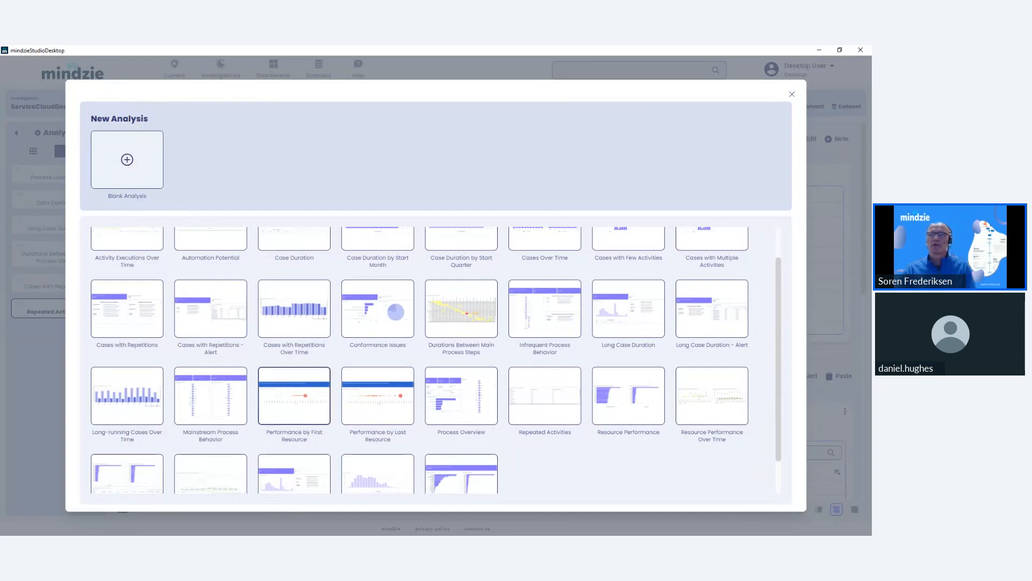
pyautogui.click(309, 414)
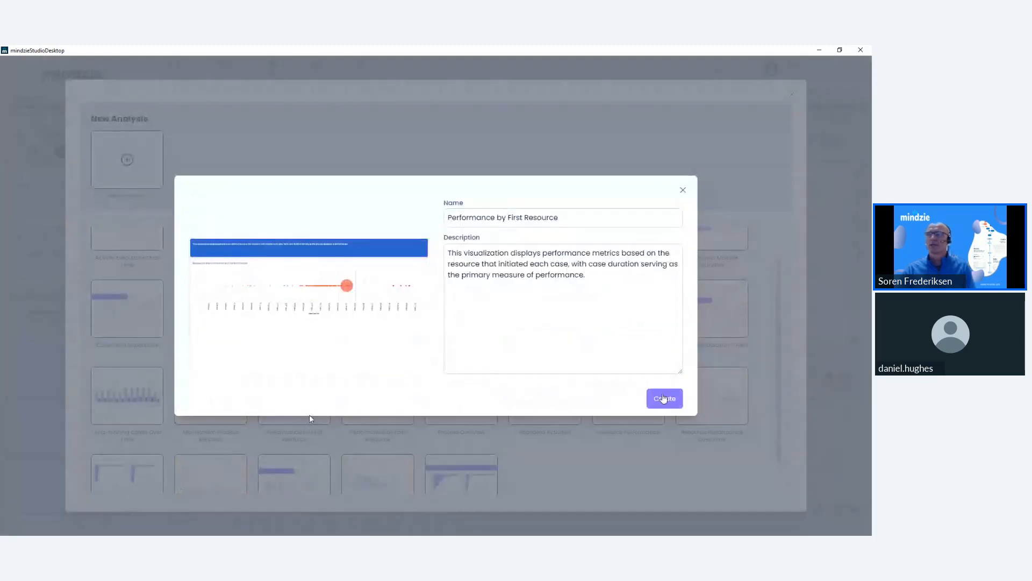
pyautogui.click(663, 400)
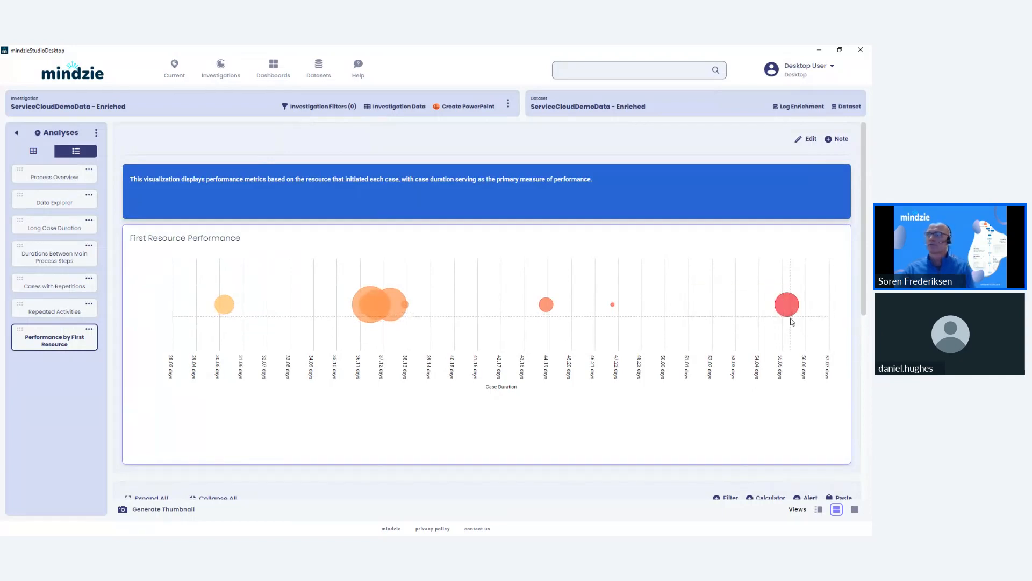
pyautogui.moveTo(791, 313)
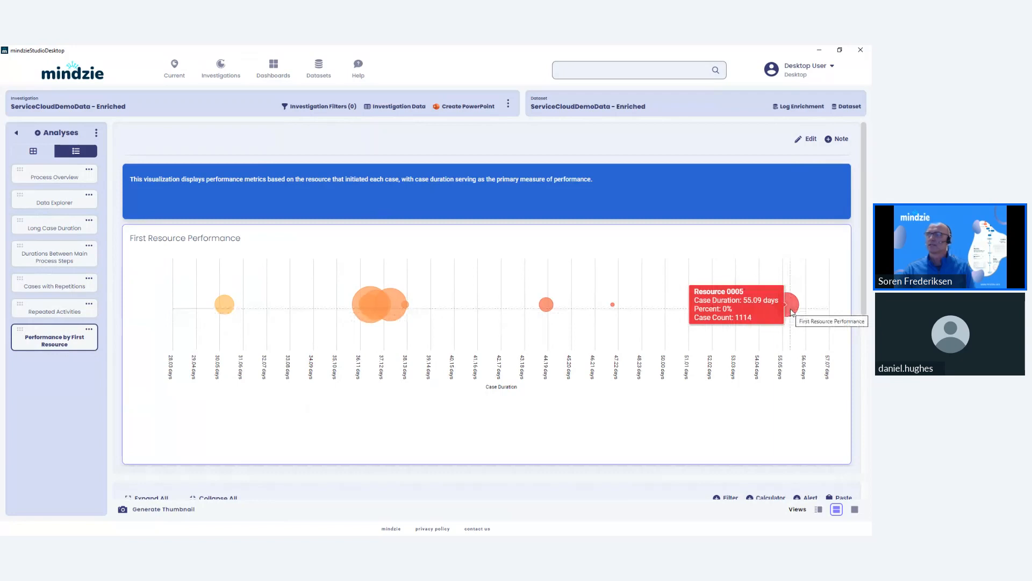
# - Compare case durations by initiating resource in Performance by First Resource with the resource causes listed in Long Case Duration
pyautogui.moveTo(614, 307)
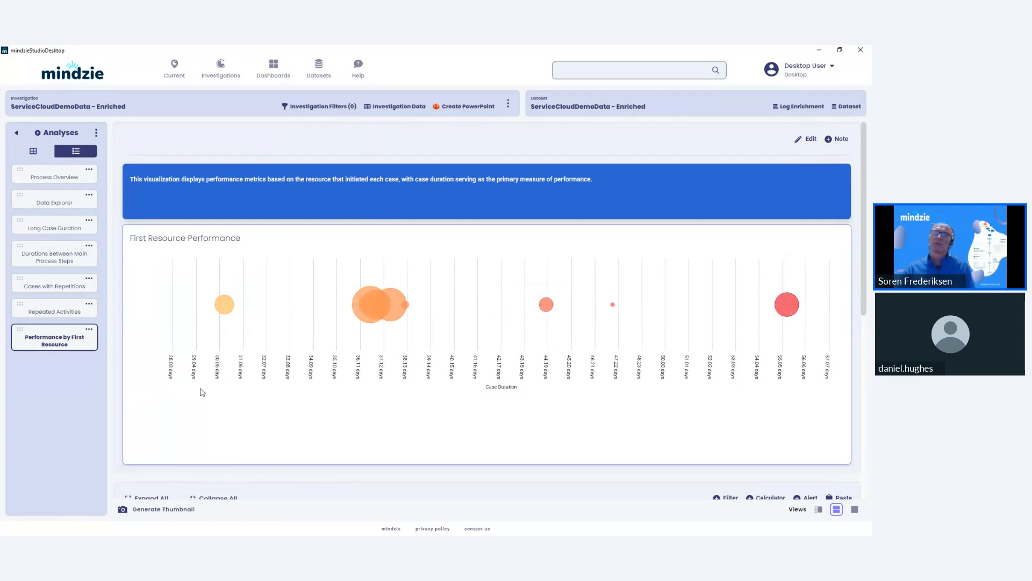
pyautogui.click(64, 230)
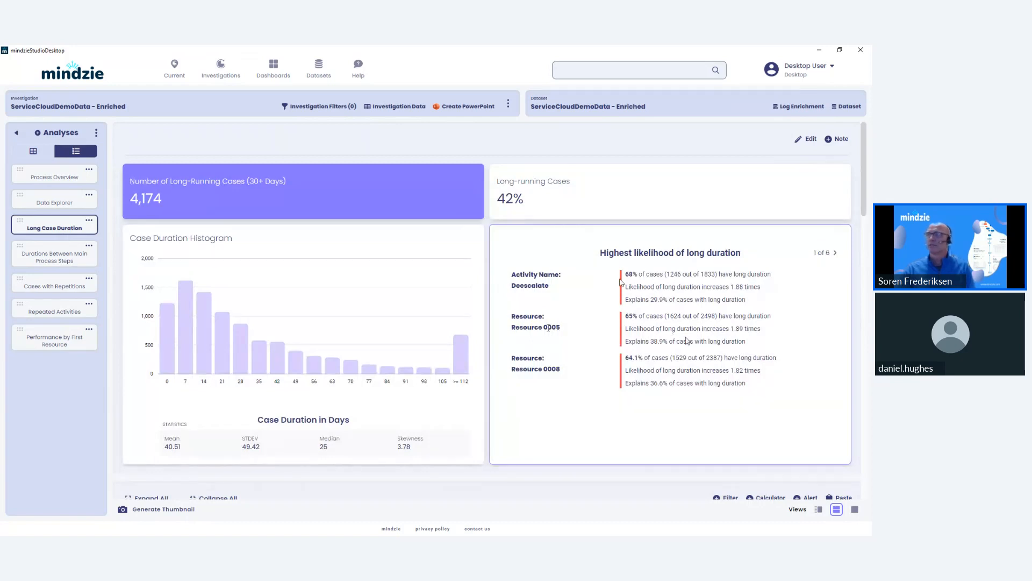
pyautogui.click(72, 348)
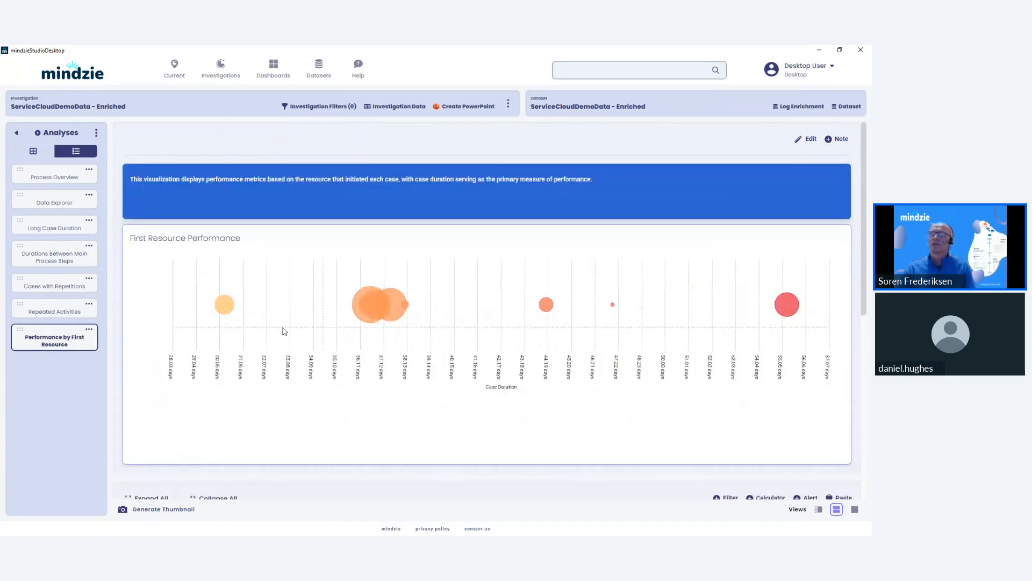
pyautogui.moveTo(222, 312)
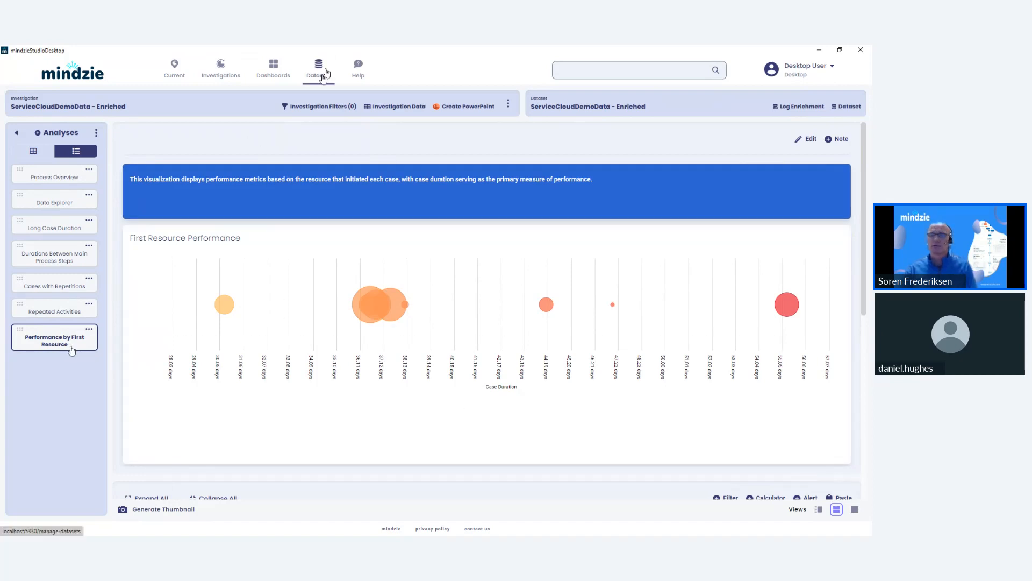
# - Import LeadToCash-NetSuite and Salesforce.csv as a new dataset, keeping the default CSV settings and column mapping
pyautogui.click(320, 71)
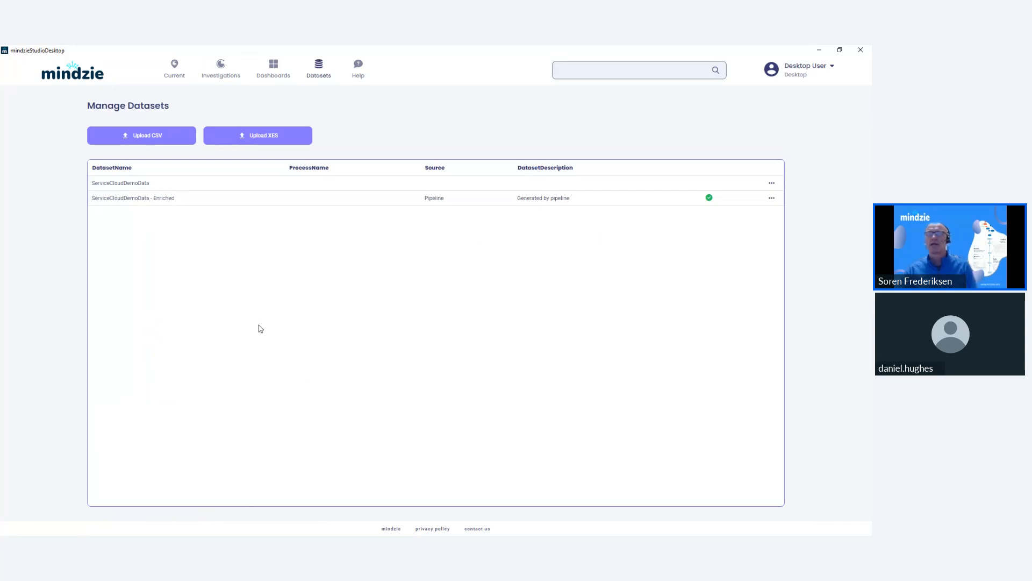
pyautogui.click(177, 143)
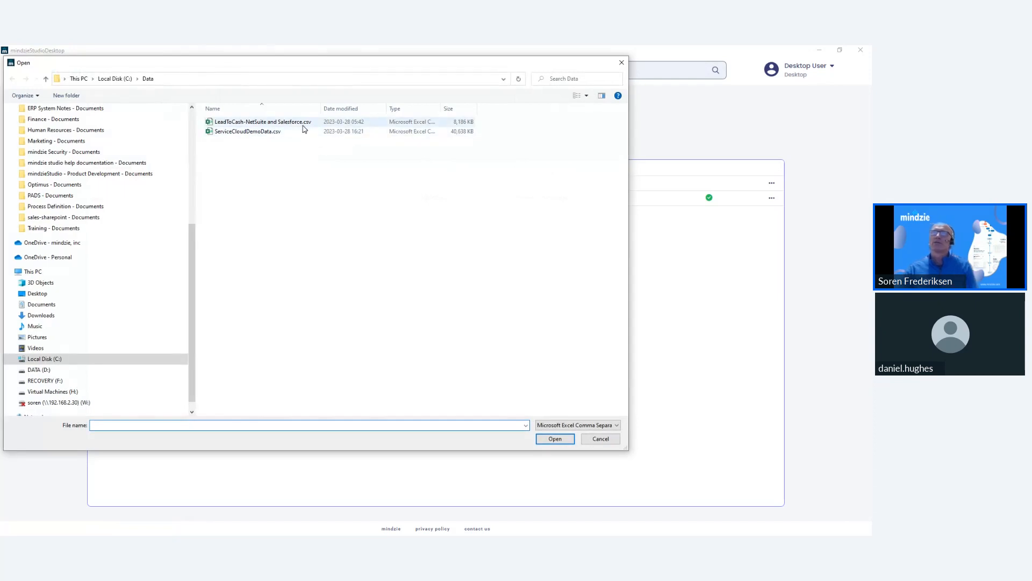
pyautogui.doubleClick(304, 125)
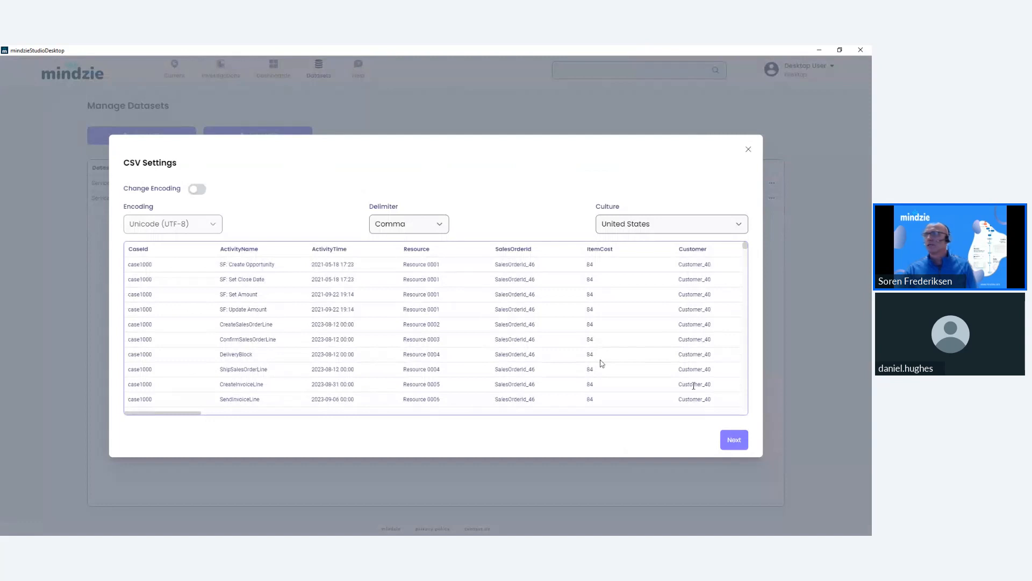
pyautogui.click(735, 440)
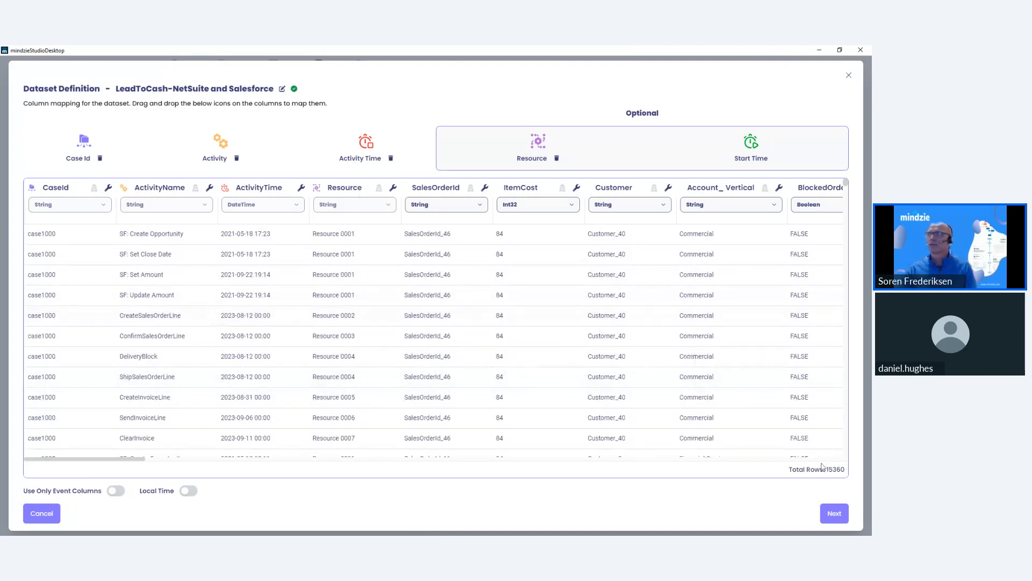
pyautogui.click(839, 514)
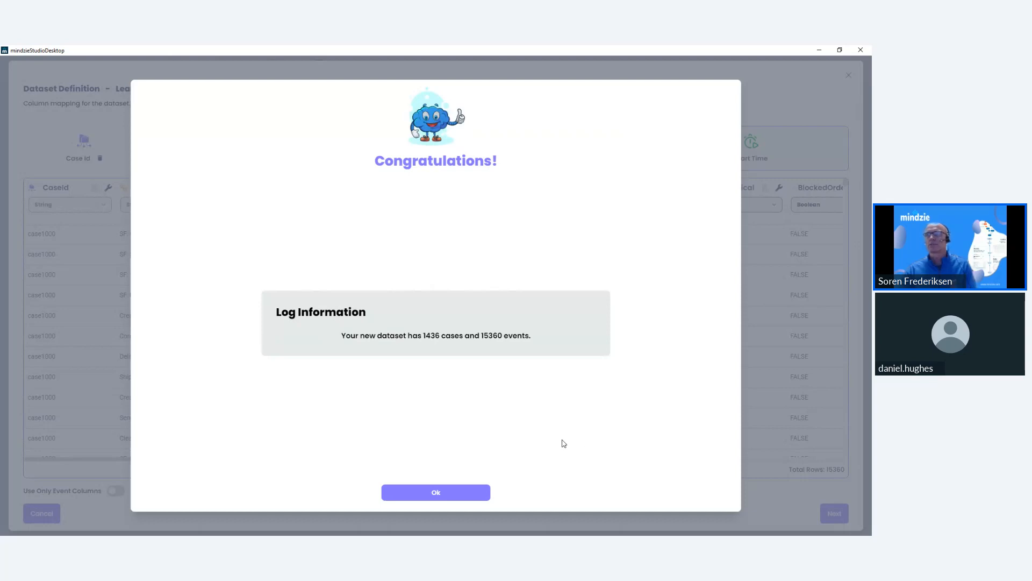
pyautogui.click(478, 492)
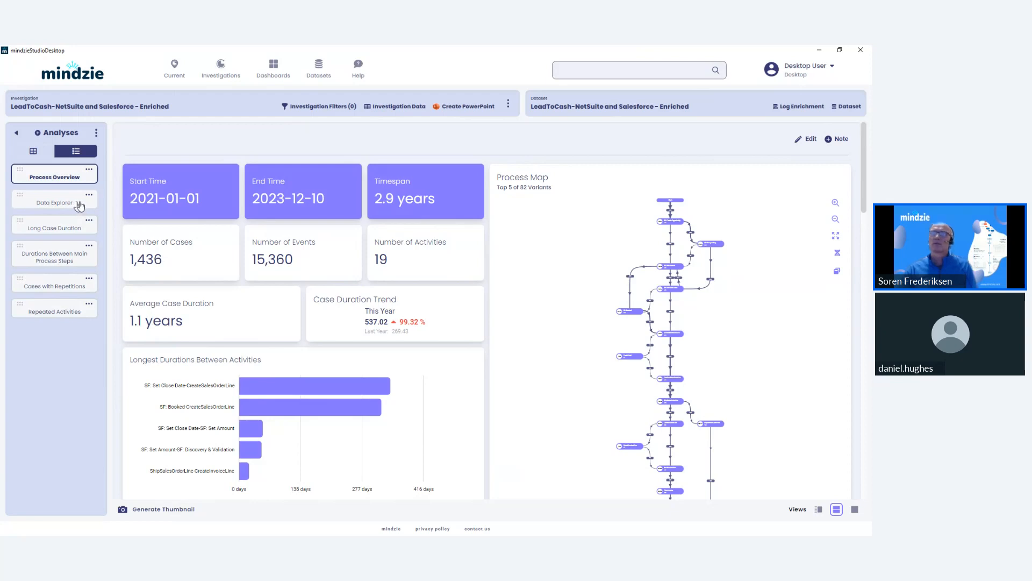
# - Open the Data Explorer analysis of the LeadToCash investigation and check its notebook view before returning to the process map
pyautogui.click(79, 207)
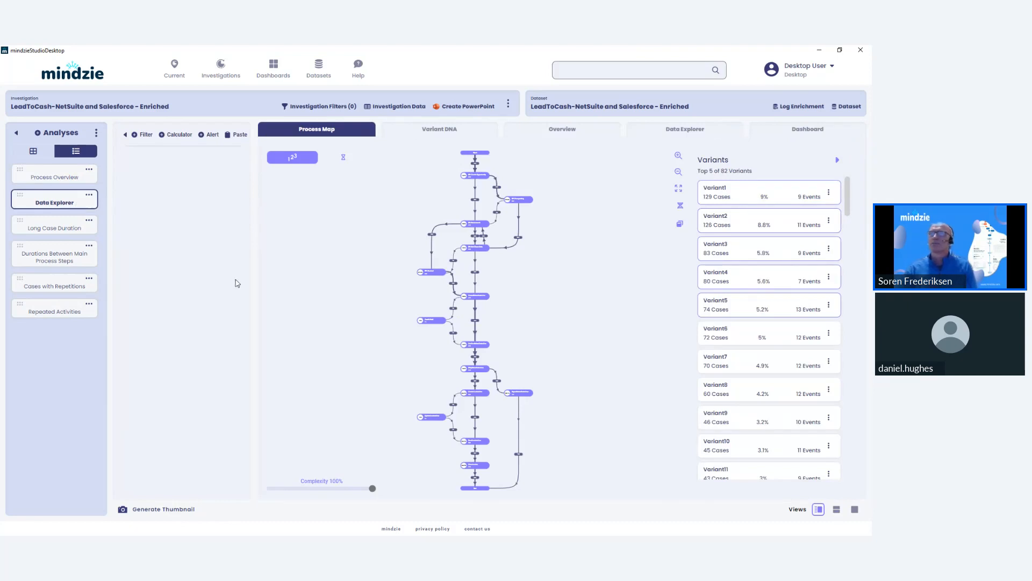
pyautogui.click(839, 512)
pyautogui.click(854, 510)
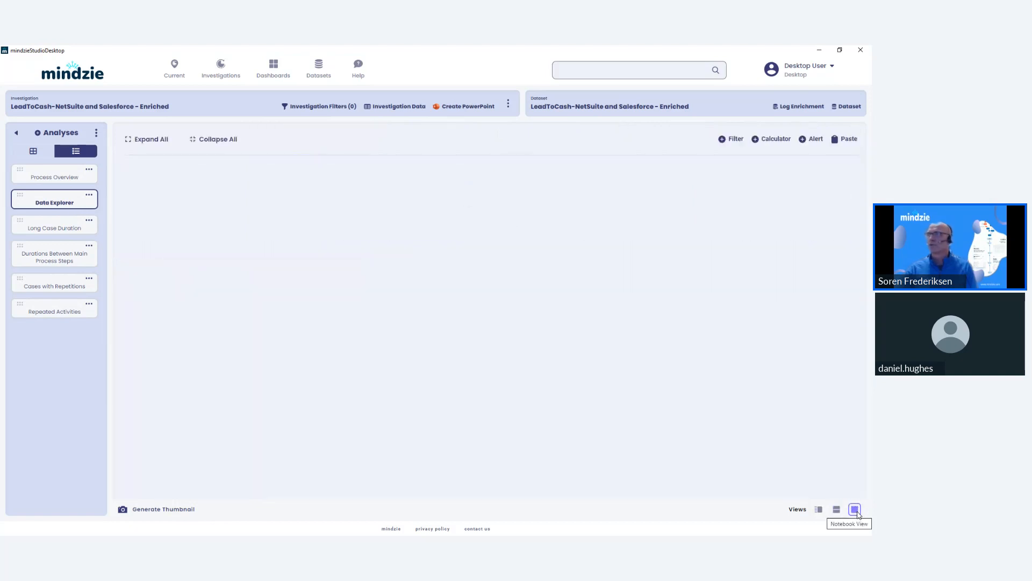
pyautogui.click(820, 511)
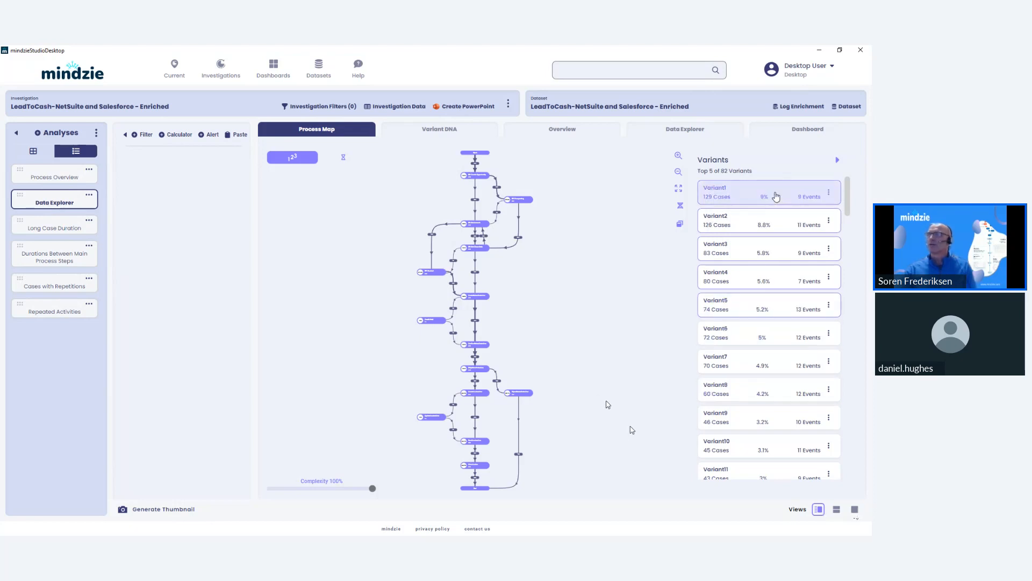
# - Show only Variant1 in the process map and trace its activities from SF: Create Opportunity to End
pyautogui.click(776, 197)
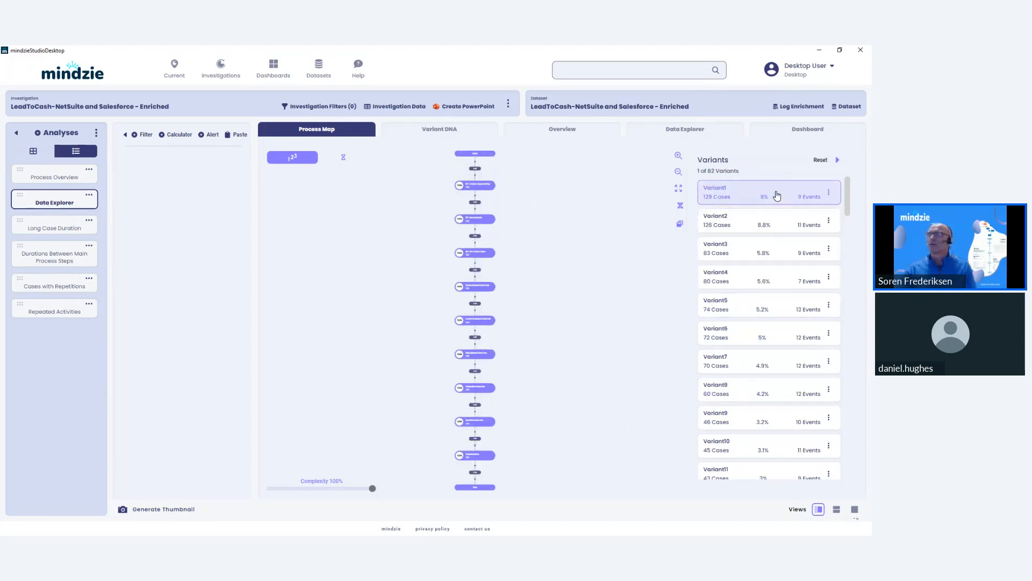
pyautogui.click(679, 157)
pyautogui.click(678, 157)
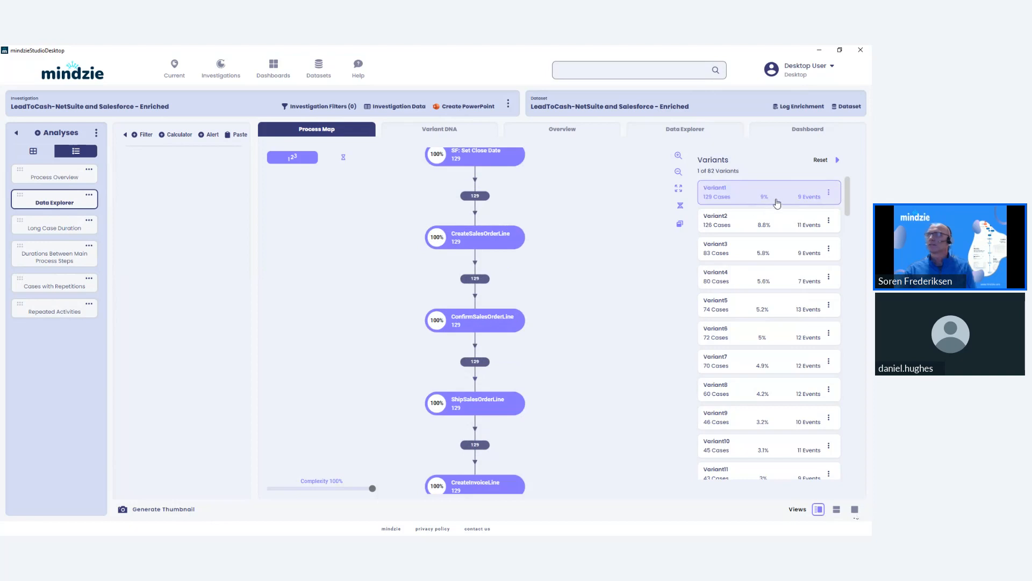
pyautogui.moveTo(559, 222); pyautogui.dragTo(535, 326)
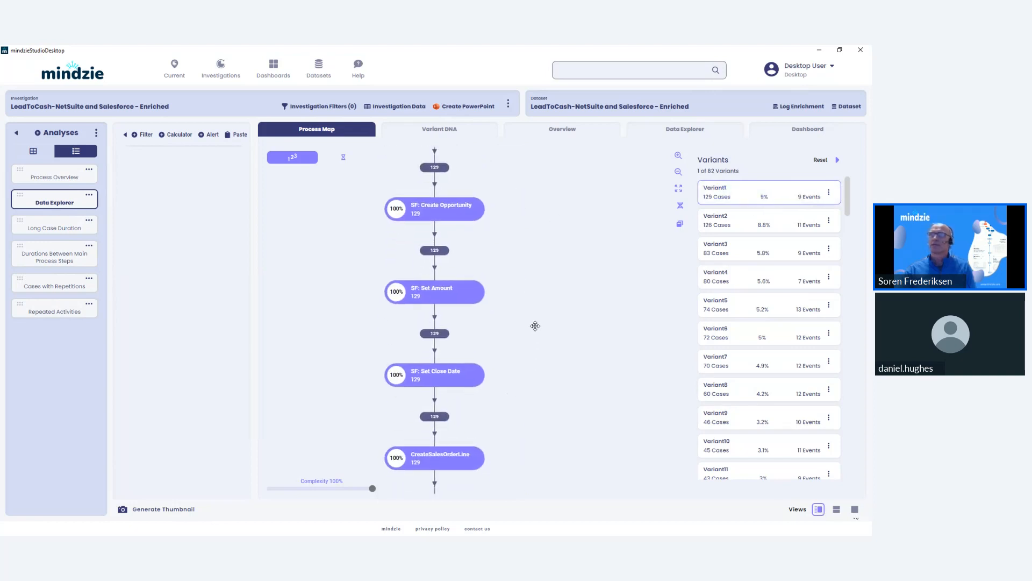
pyautogui.moveTo(516, 281); pyautogui.dragTo(452, 270)
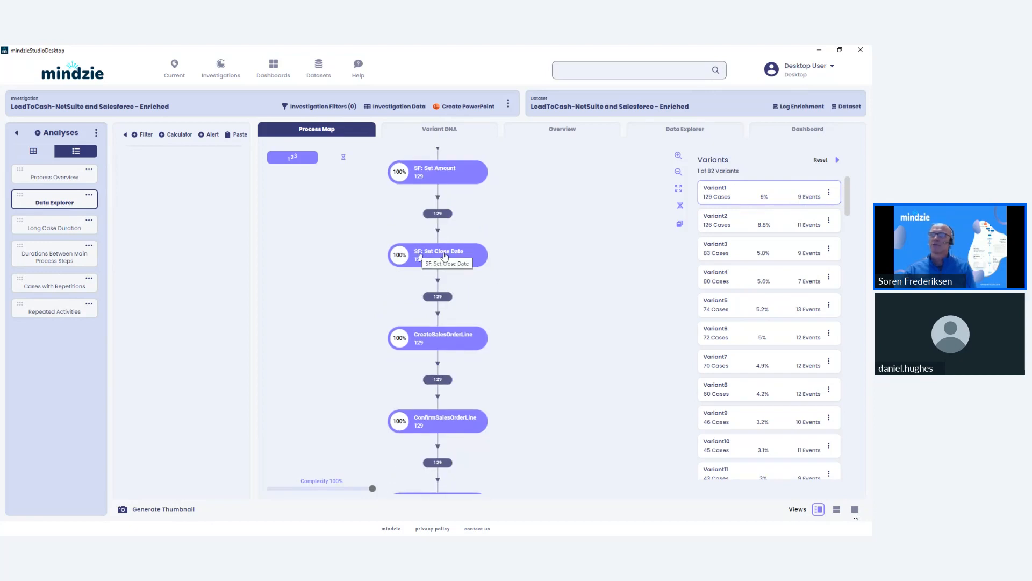
pyautogui.moveTo(523, 342); pyautogui.dragTo(512, 251)
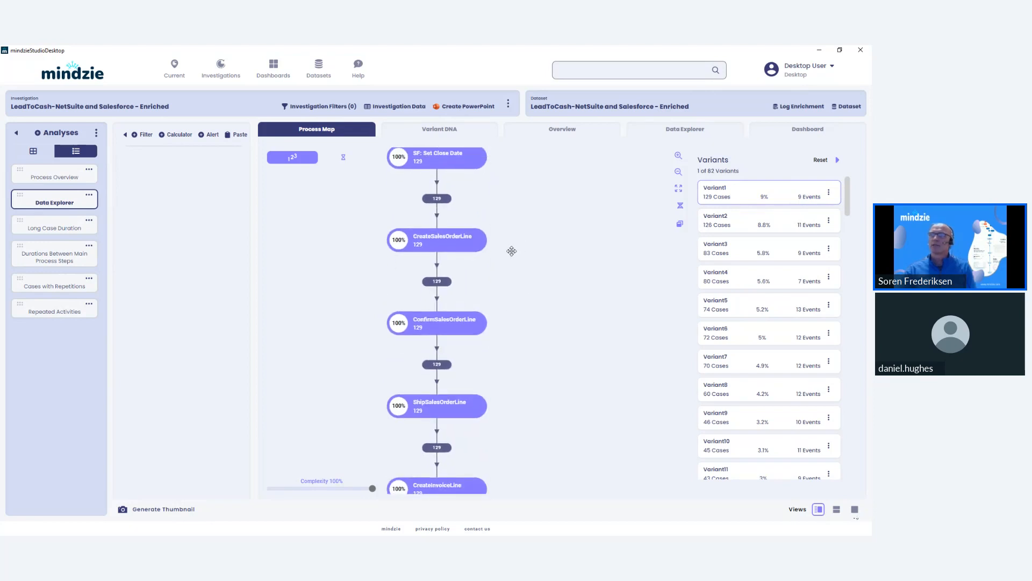
pyautogui.moveTo(504, 325); pyautogui.dragTo(522, 315)
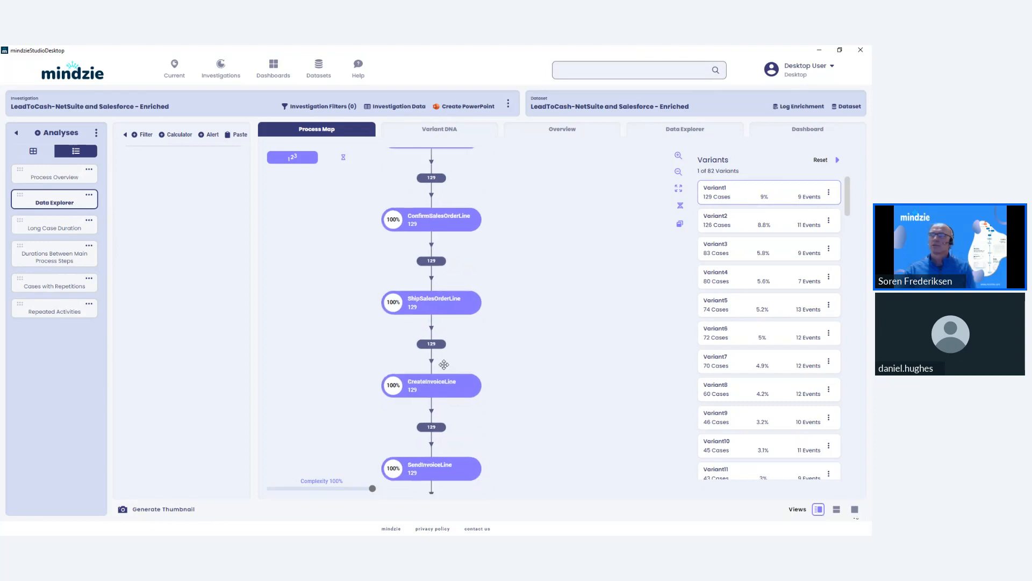
pyautogui.scroll(-1, 443, 364)
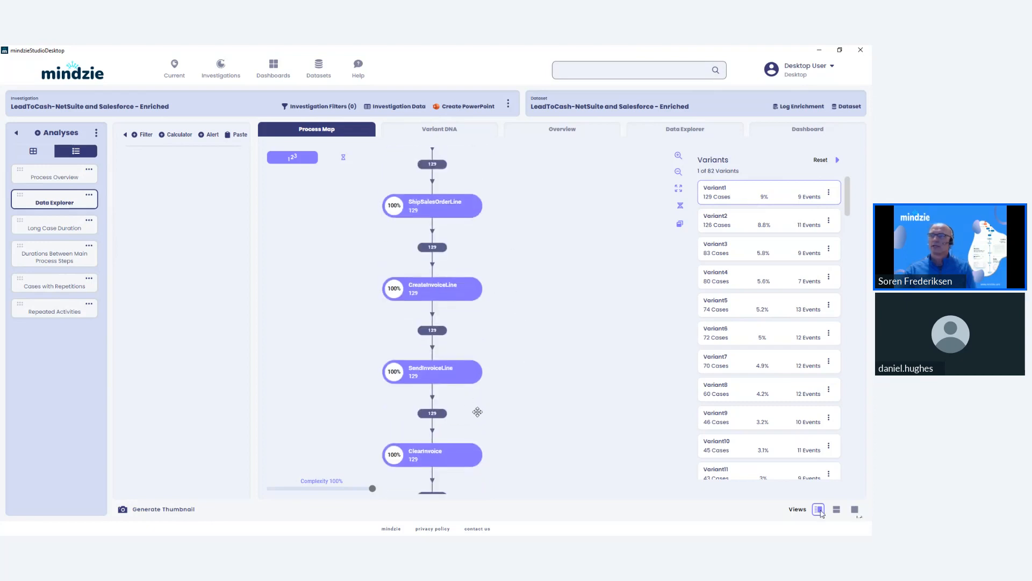
pyautogui.scroll(-2, 494, 356)
pyautogui.scroll(-2, 495, 356)
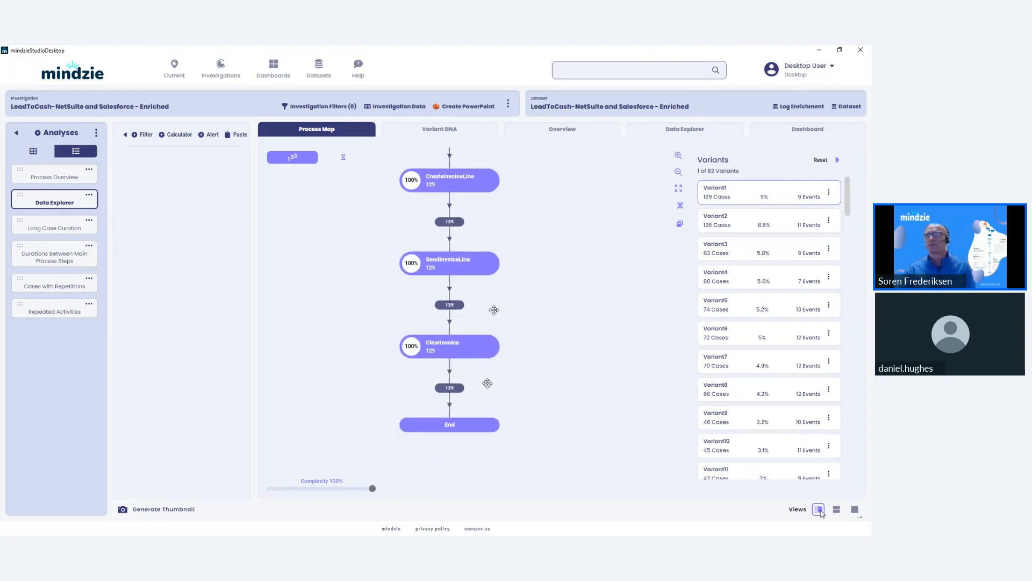
pyautogui.scroll(4, 535, 352)
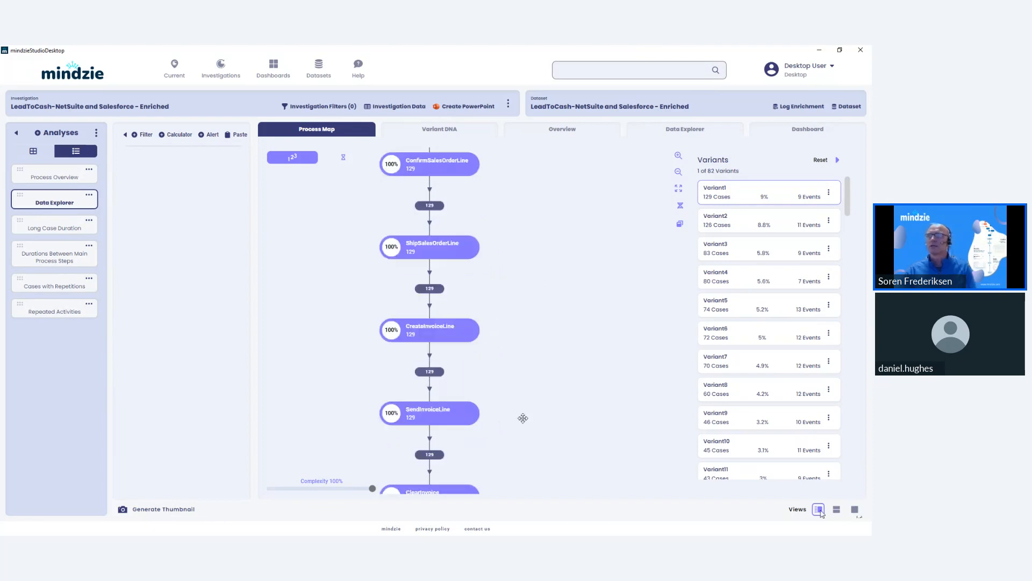
pyautogui.moveTo(525, 297); pyautogui.dragTo(561, 426)
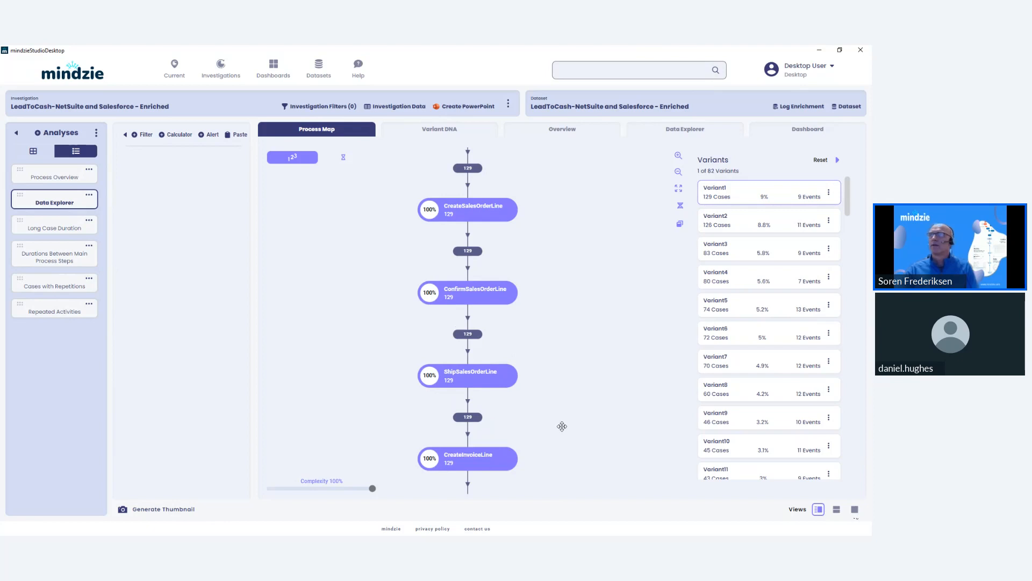
# - Extend the variant selection so the process map shows Variant1 through Variant20
pyautogui.scroll(-2, 759, 443)
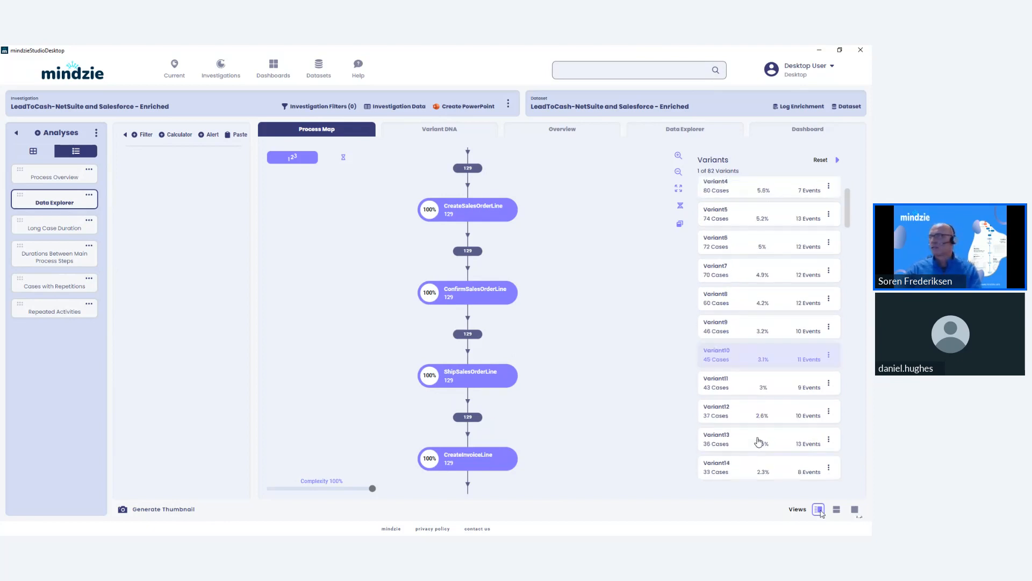
pyautogui.scroll(-2, 758, 442)
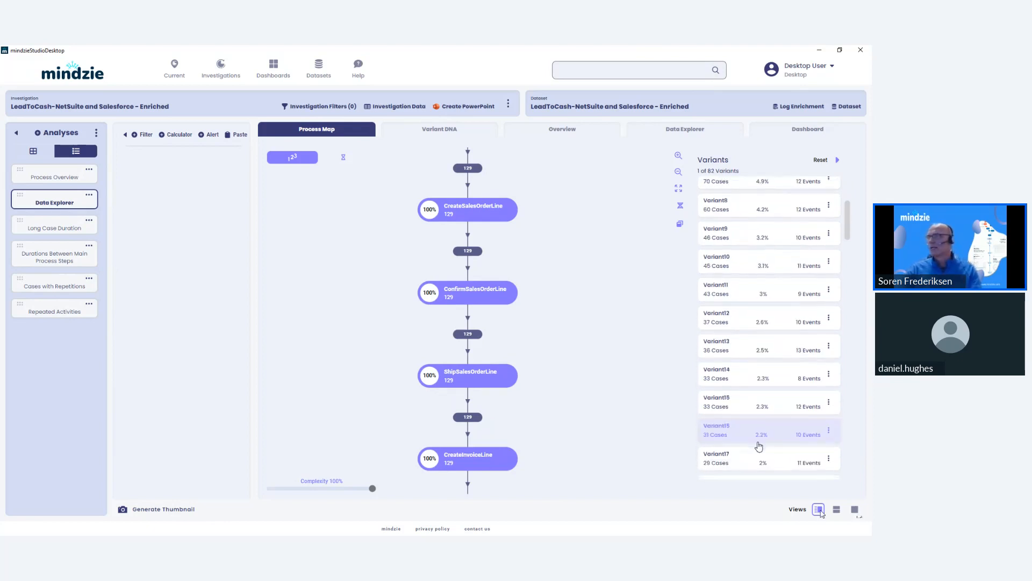
pyautogui.scroll(-3, 759, 447)
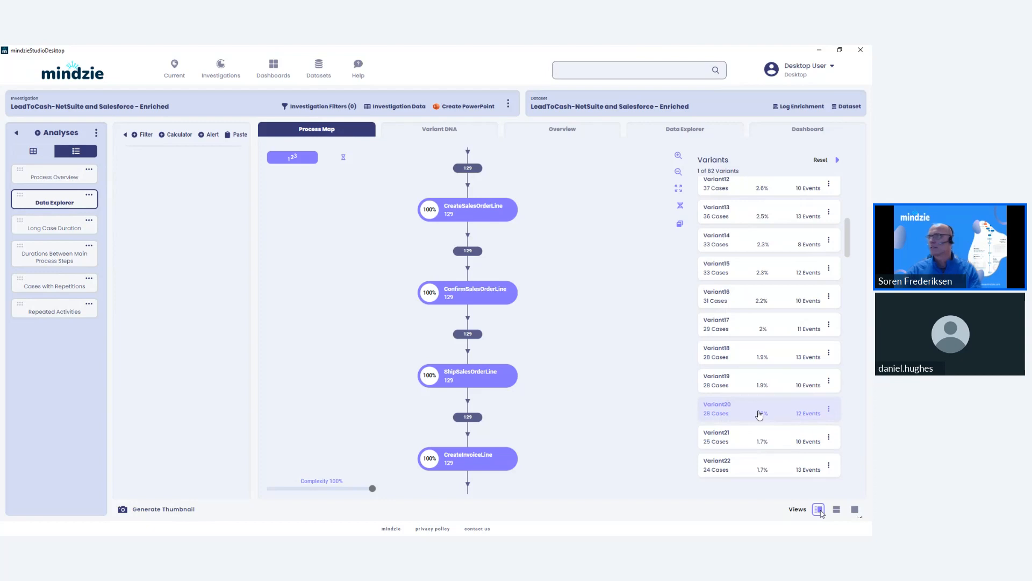
pyautogui.keyDown('shift'); pyautogui.click(759, 414); pyautogui.keyUp('shift')
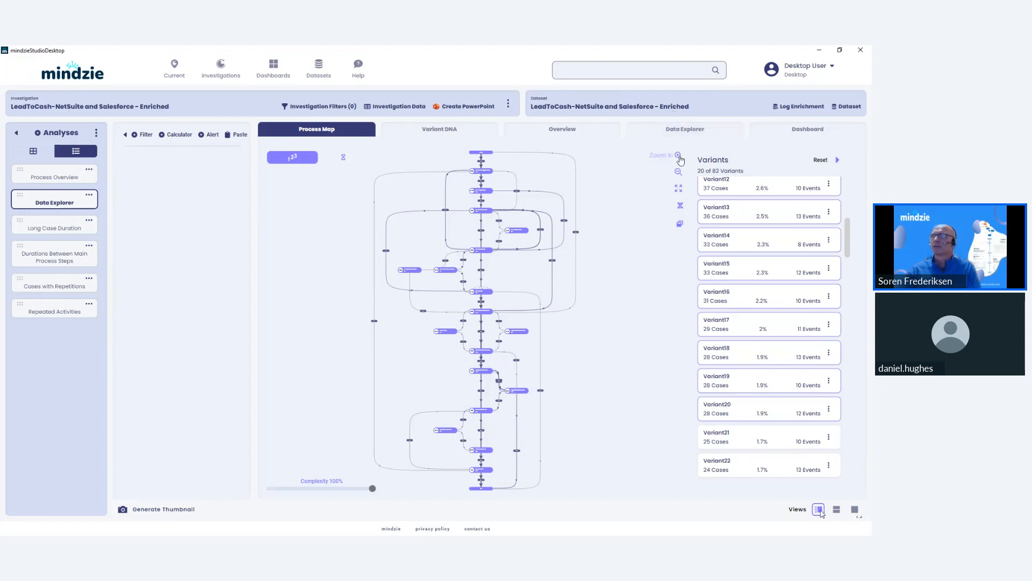
# - Examine the process map's opening paths and loops from Start through the Salesforce activities to CreateSalesOrderLine
pyautogui.click(678, 156)
pyautogui.moveTo(578, 213); pyautogui.dragTo(550, 472)
pyautogui.moveTo(617, 344); pyautogui.dragTo(581, 355)
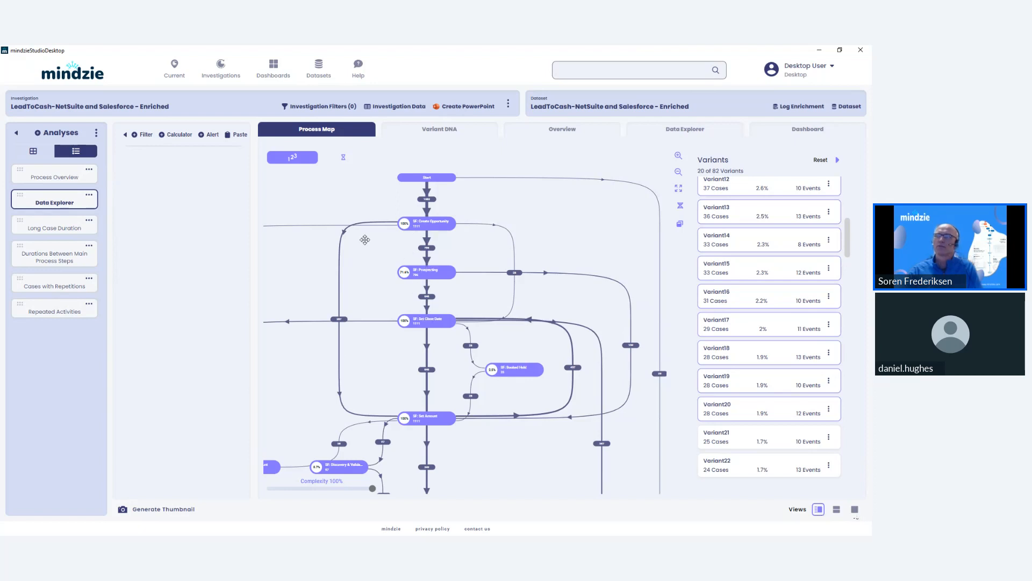
pyautogui.scroll(-3, 352, 287)
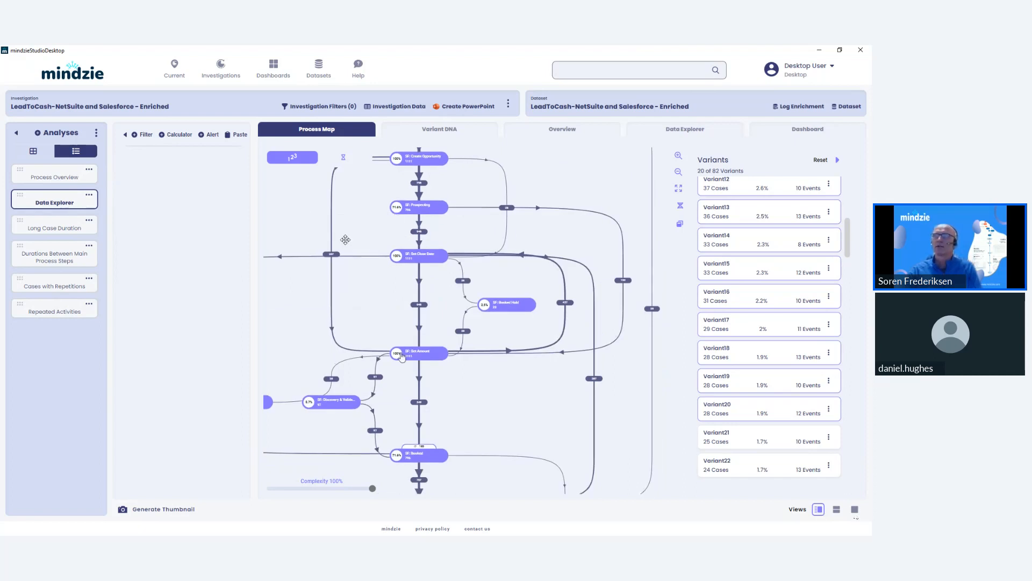
pyautogui.moveTo(401, 404); pyautogui.dragTo(431, 256)
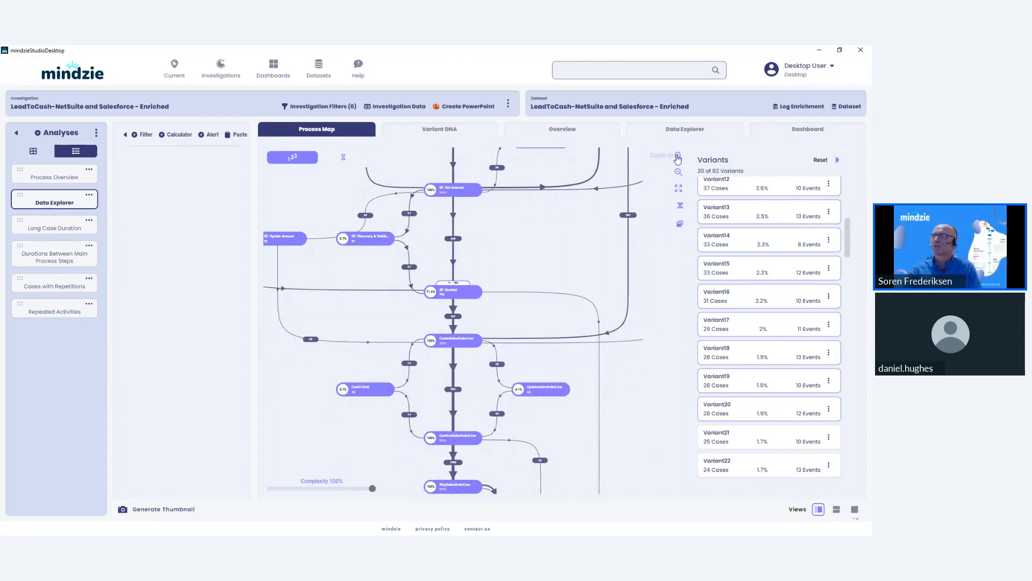
# - Examine the SF: Booked repetitions and the paths through Credit Hold, UpdateSalesOrderLine and RejectSalesOrderLine down to CreateInvoiceLine
pyautogui.click(678, 156)
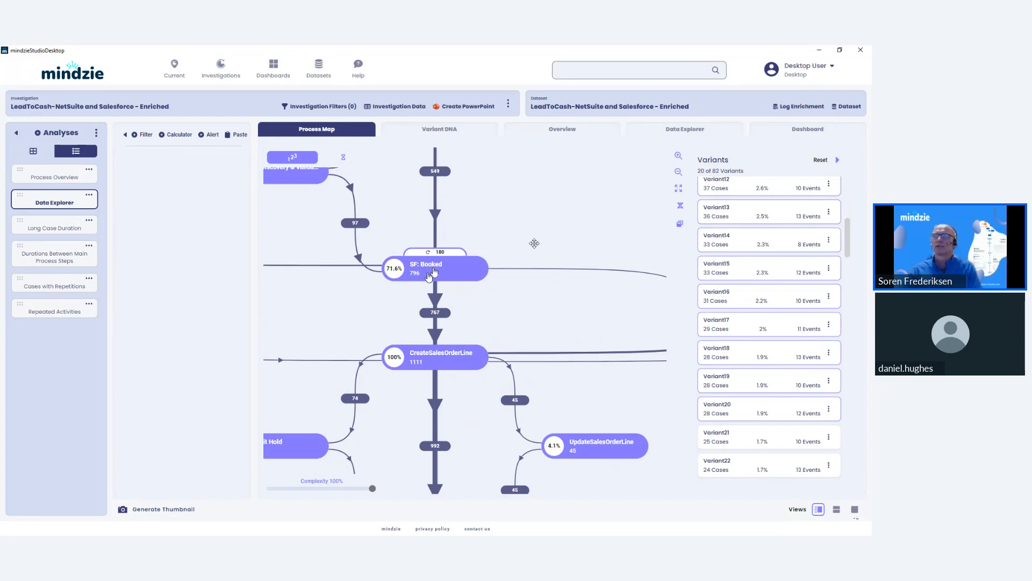
pyautogui.moveTo(514, 322); pyautogui.dragTo(548, 276)
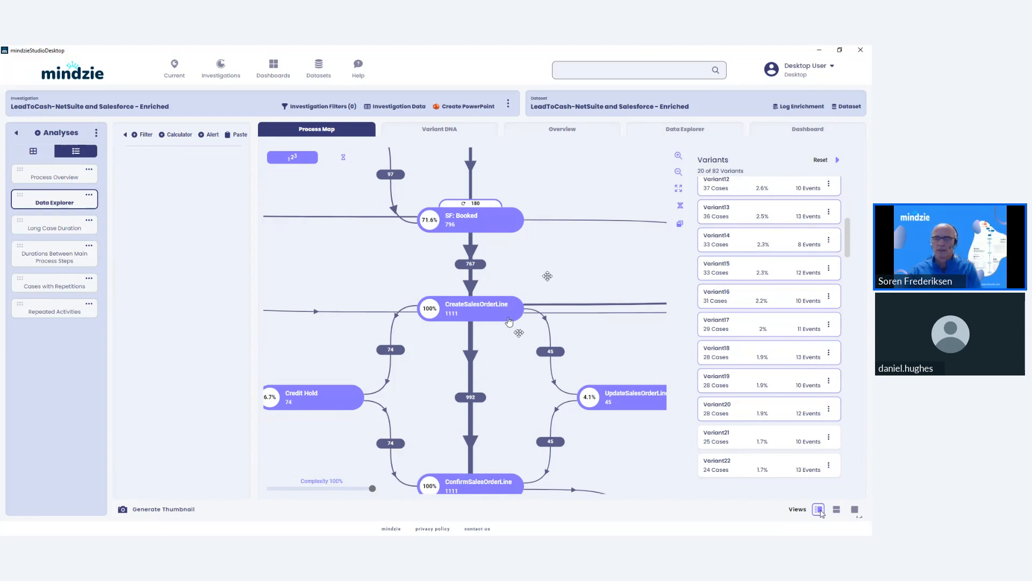
pyautogui.moveTo(516, 397); pyautogui.dragTo(511, 244)
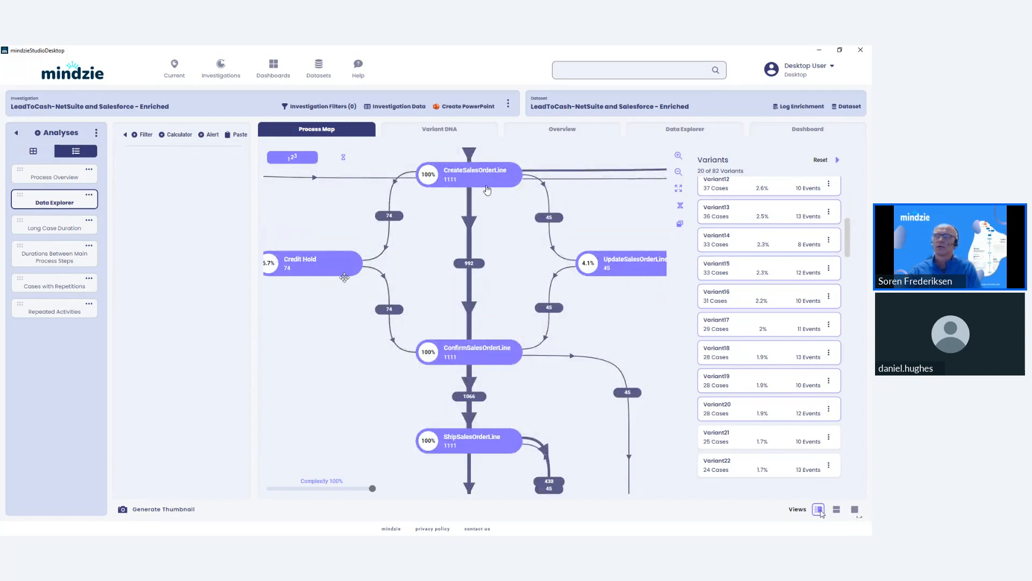
pyautogui.moveTo(370, 397); pyautogui.dragTo(351, 254)
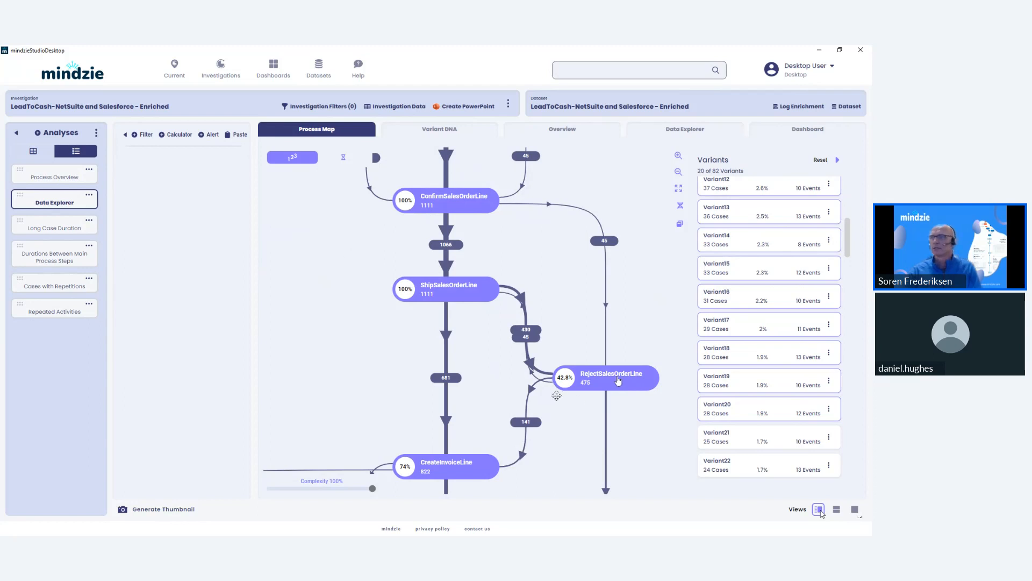
pyautogui.moveTo(572, 447); pyautogui.dragTo(576, 400)
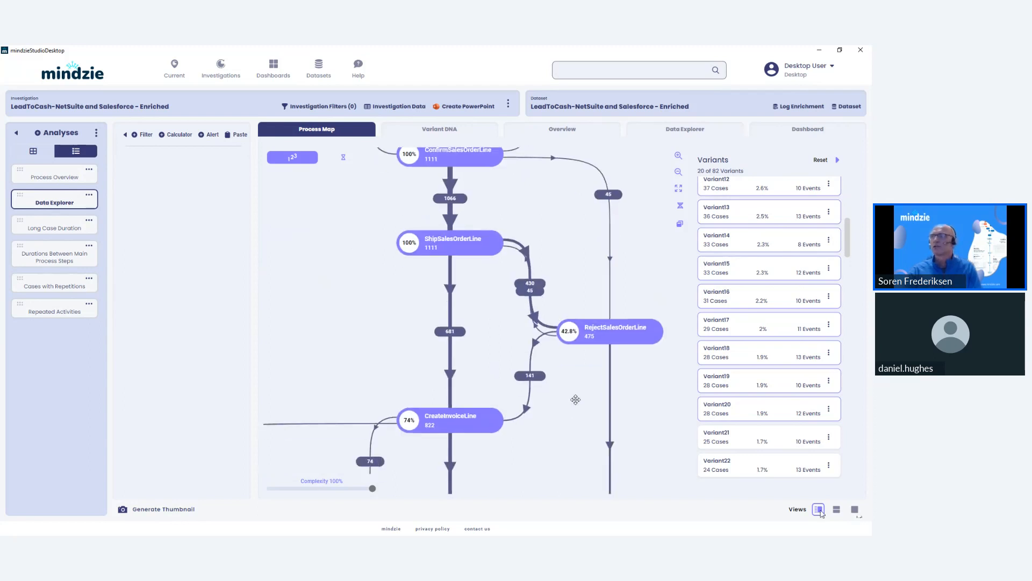
# - Examine the overall flow of the 20-variant process map from its upper Salesforce activities down to the end
pyautogui.click(679, 172)
pyautogui.click(678, 172)
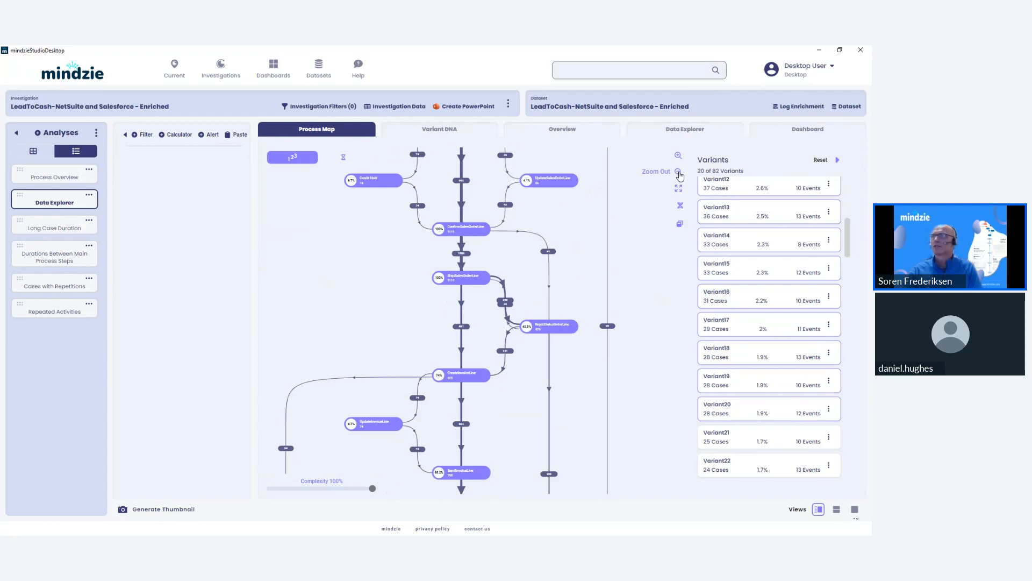
pyautogui.click(678, 172)
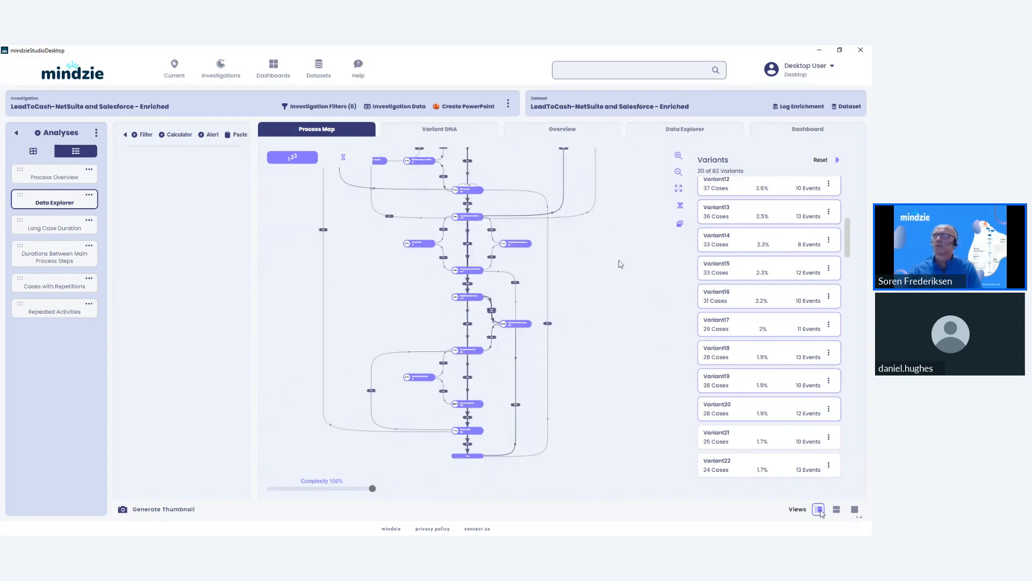
pyautogui.moveTo(618, 260); pyautogui.dragTo(605, 372)
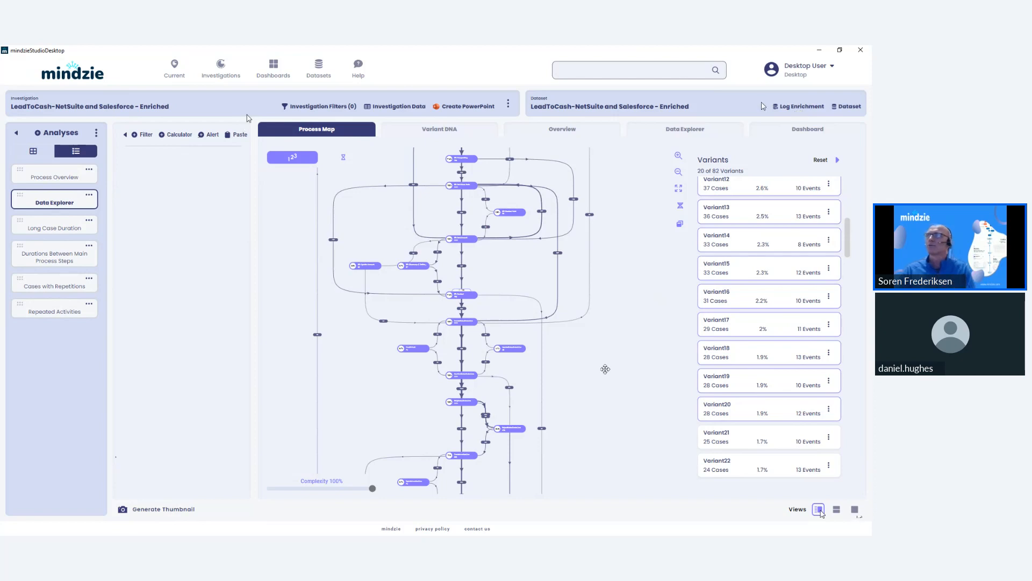
# - Open the dataset's log enrichment and start an Undesired Activity conformance rule in the CLEANUP block
pyautogui.click(785, 106)
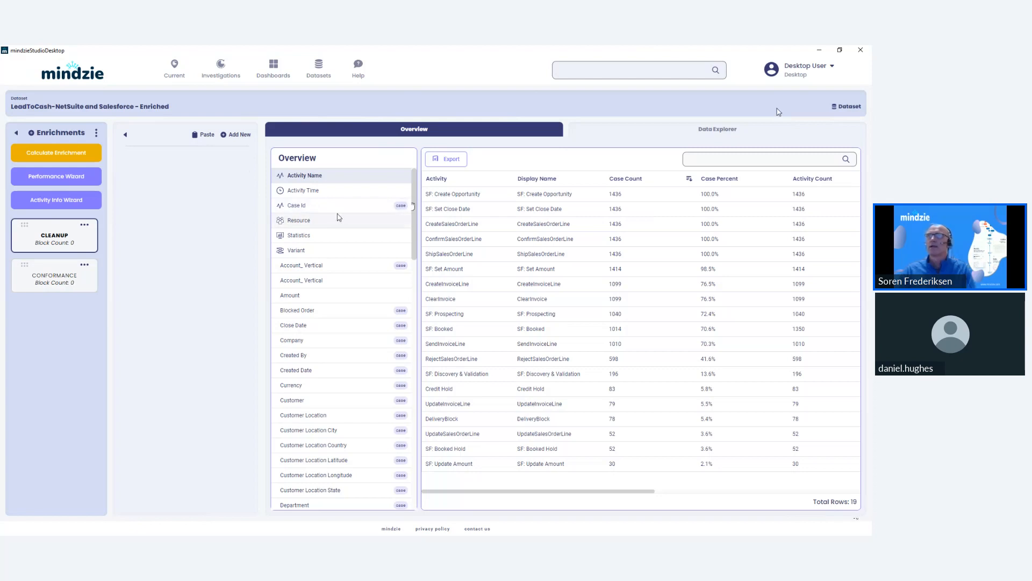
pyautogui.click(237, 139)
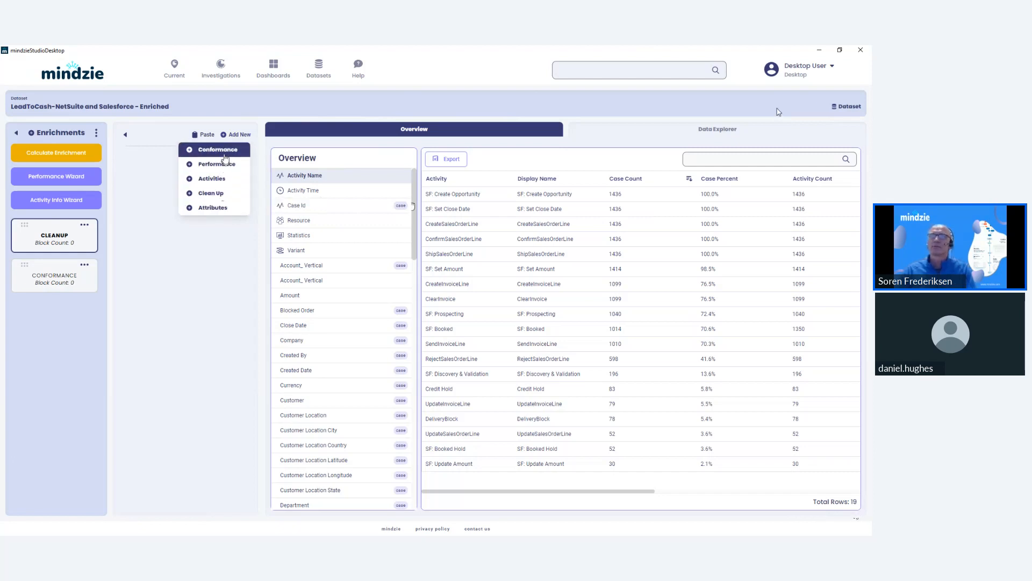
pyautogui.click(227, 156)
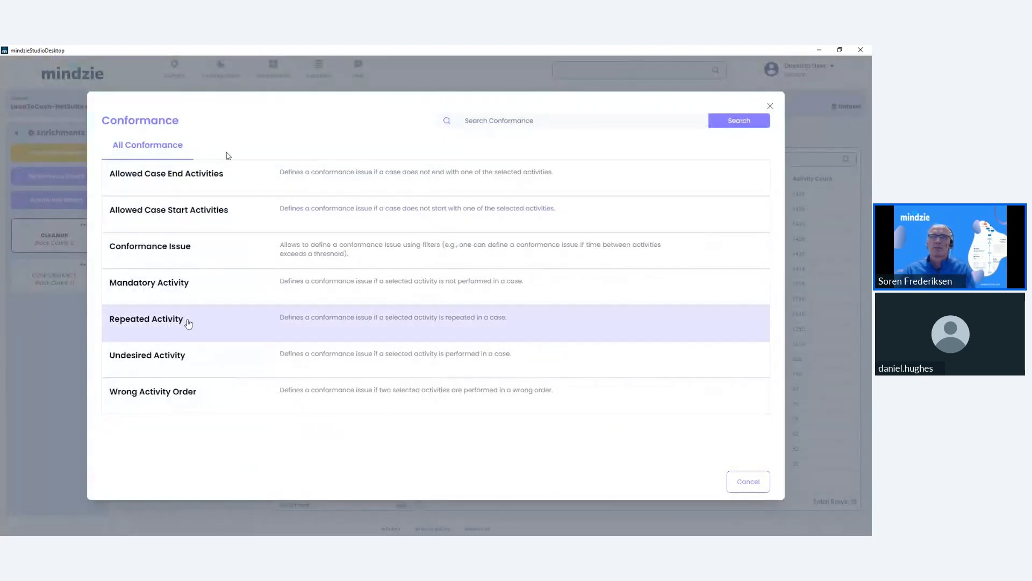
pyautogui.click(187, 350)
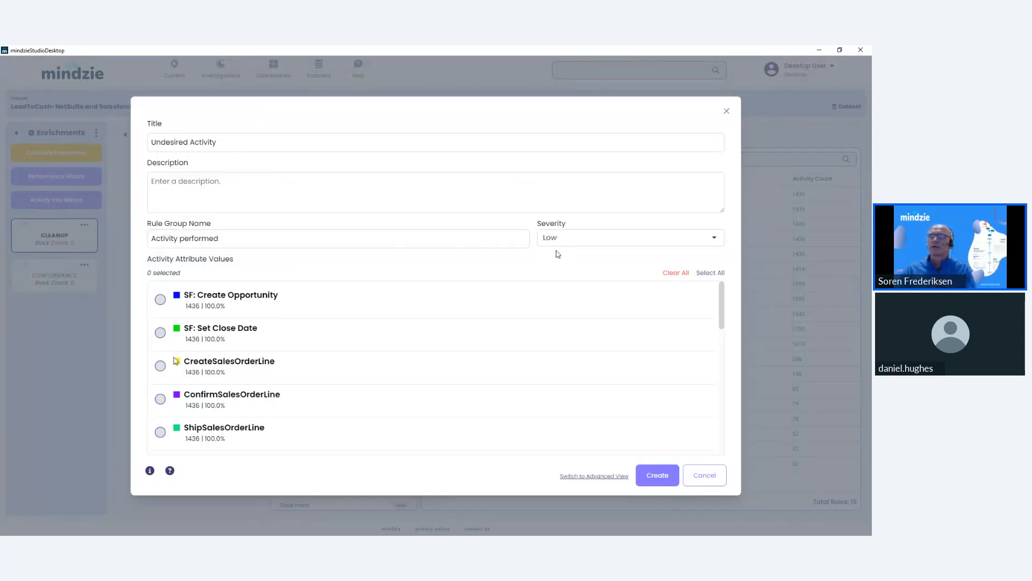
# - Select RejectSalesOrderLine, Credit Hold, UpdateInvoiceLine and UpdateSalesOrderLine as the undesired activities and create the rule
pyautogui.scroll(-1, 328, 346)
pyautogui.scroll(-5, 328, 346)
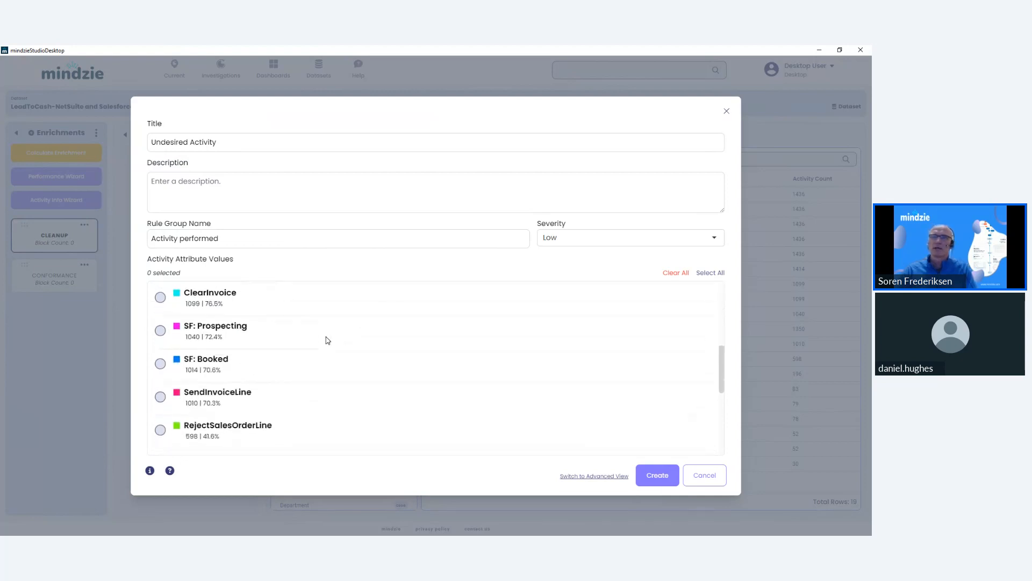
pyautogui.scroll(-3, 328, 341)
pyautogui.click(160, 351)
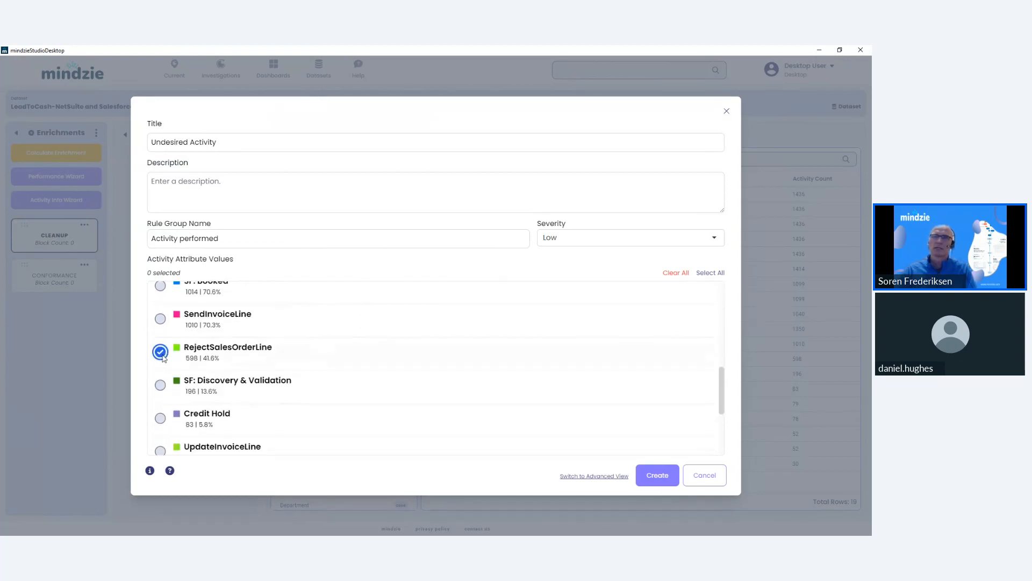
pyautogui.scroll(-2, 167, 339)
pyautogui.click(161, 315)
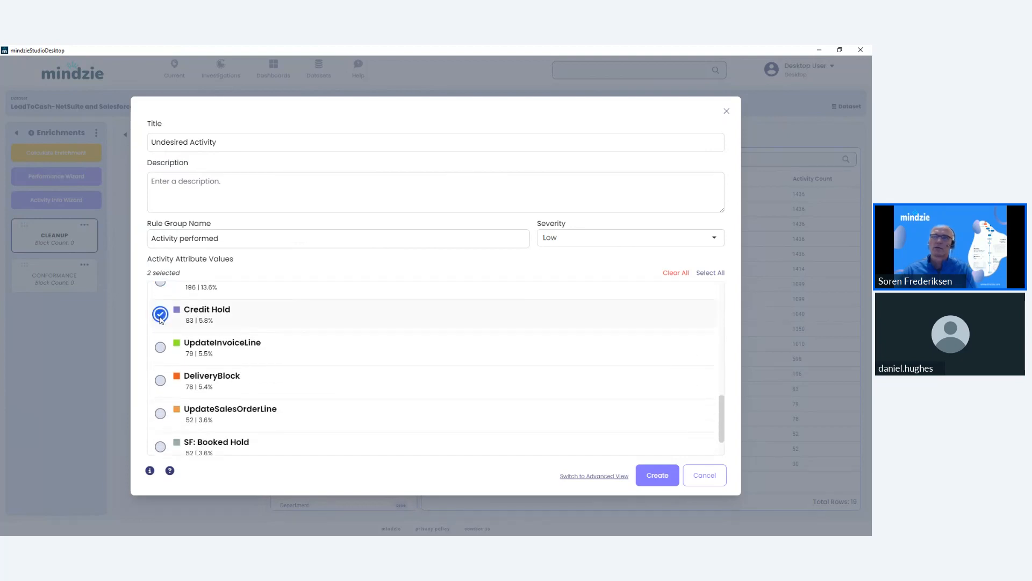
pyautogui.click(160, 348)
pyautogui.scroll(-1, 278, 340)
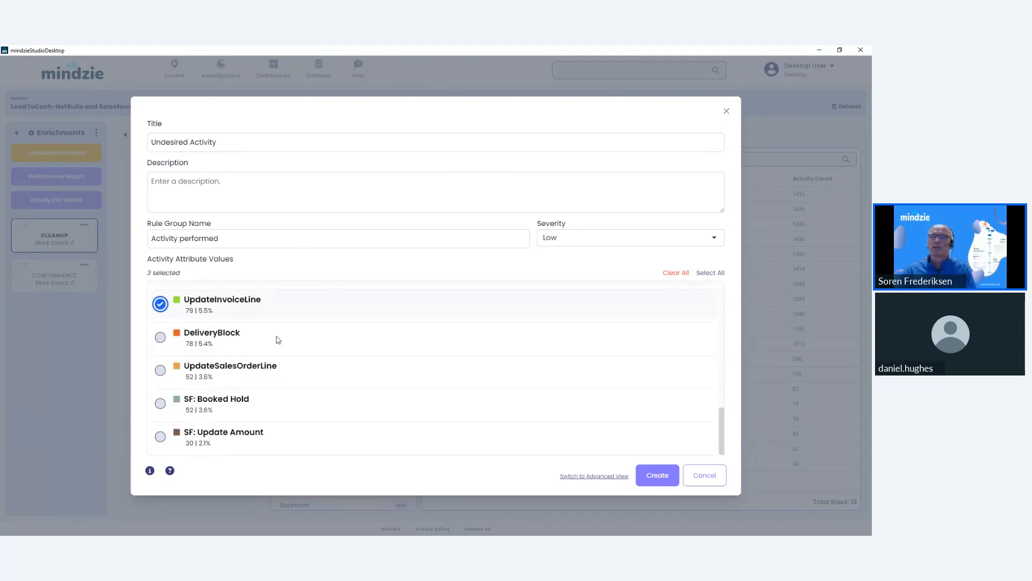
pyautogui.click(160, 370)
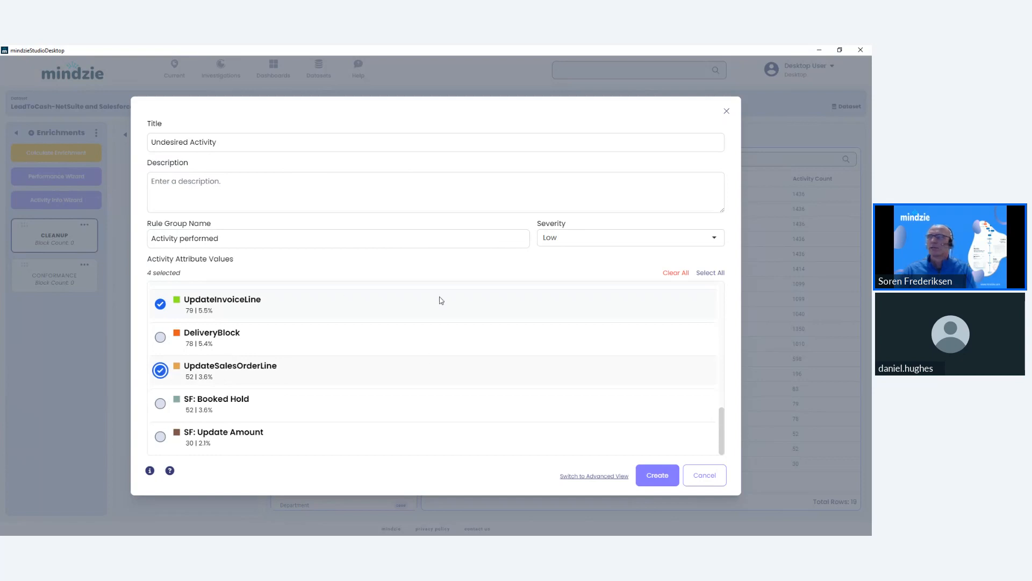
pyautogui.scroll(2, 441, 300)
pyautogui.click(657, 475)
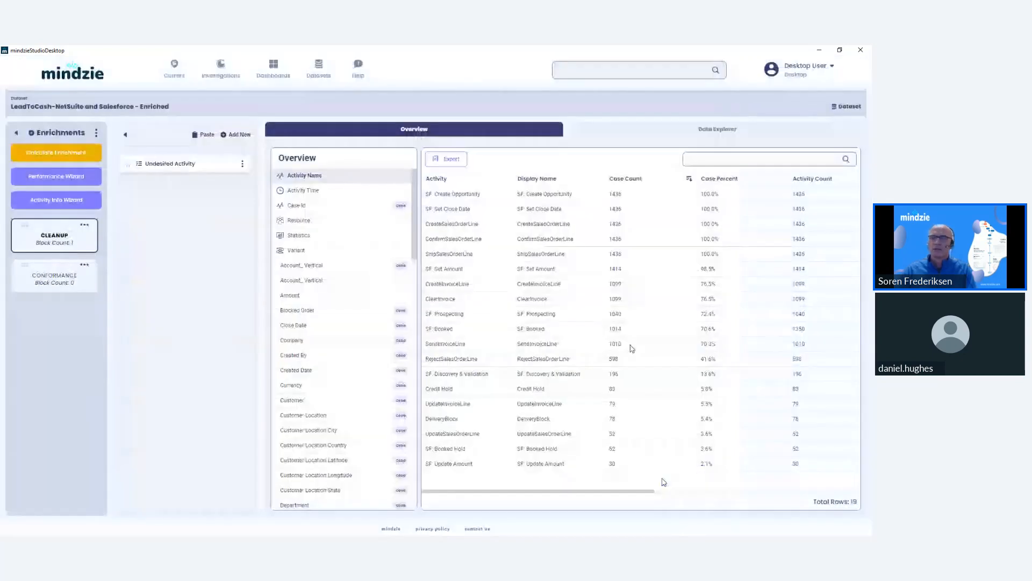
# - Add a Wrong Activity Order conformance rule with CreateSalesOrderLine as Activity 1 and SF: Create Opportunity as Activity 2
pyautogui.click(224, 134)
pyautogui.click(230, 150)
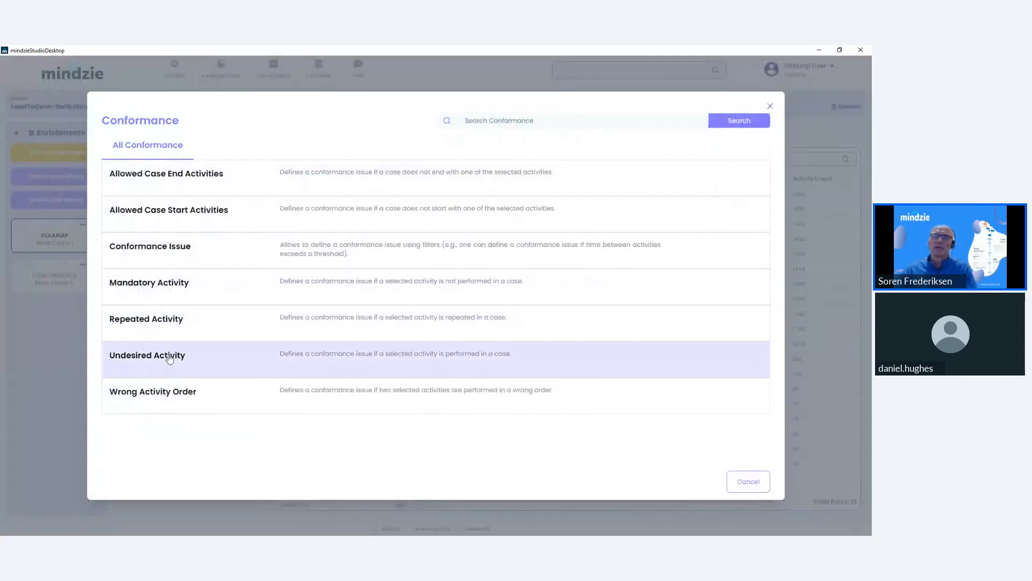
pyautogui.click(183, 390)
pyautogui.click(231, 306)
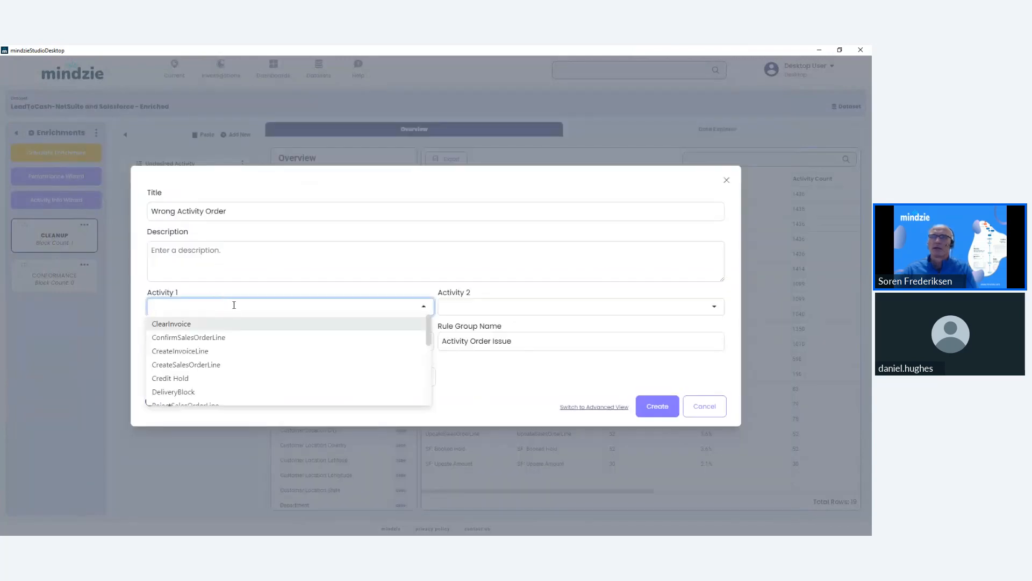
pyautogui.click(215, 364)
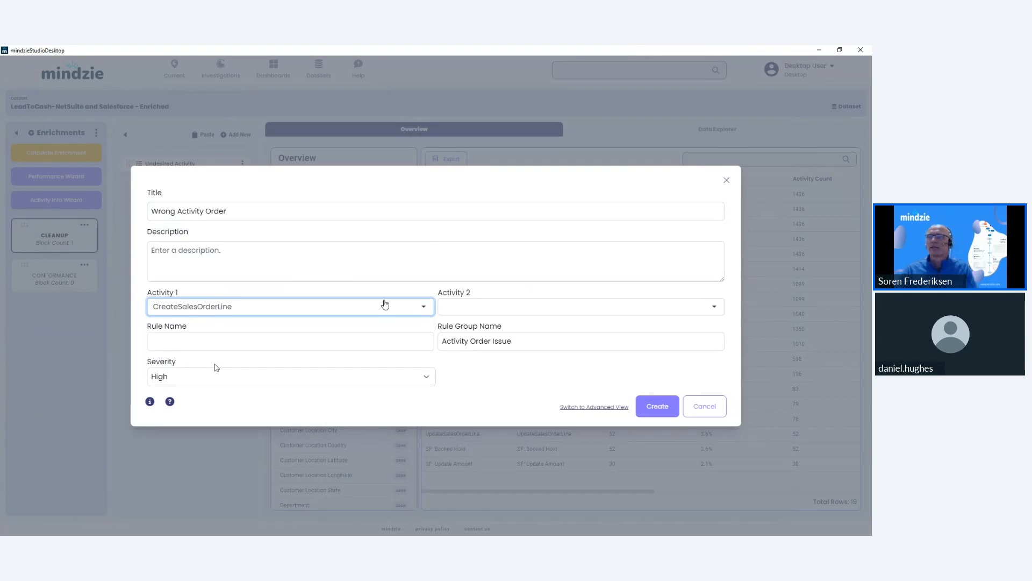
pyautogui.click(475, 308)
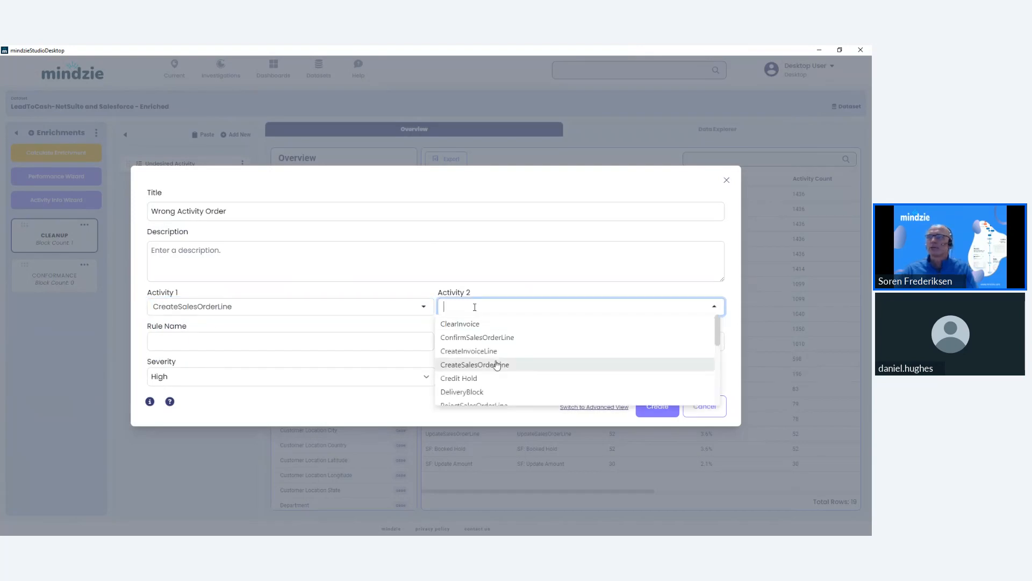
pyautogui.scroll(-3, 498, 363)
pyautogui.scroll(-2, 499, 364)
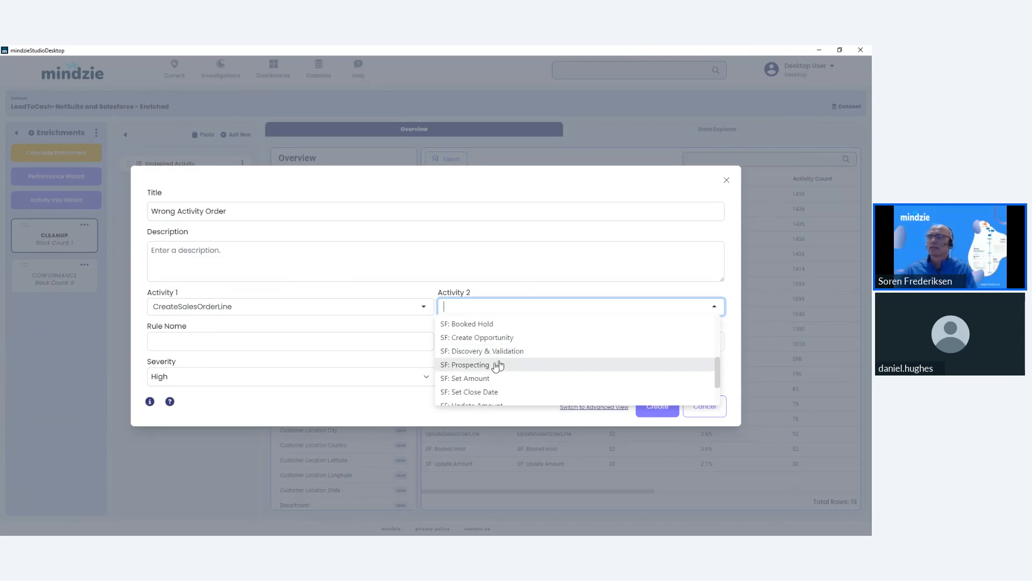
pyautogui.scroll(-2, 492, 364)
pyautogui.scroll(2, 493, 362)
pyautogui.click(496, 342)
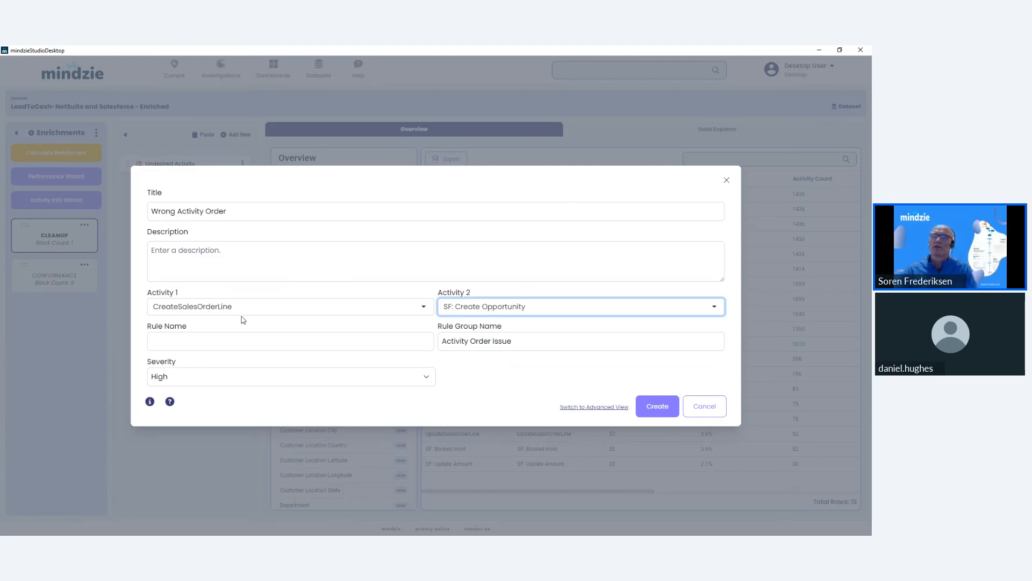
# - Name the activity order rule "Didn't create opportunity first" and create it
pyautogui.click(216, 344)
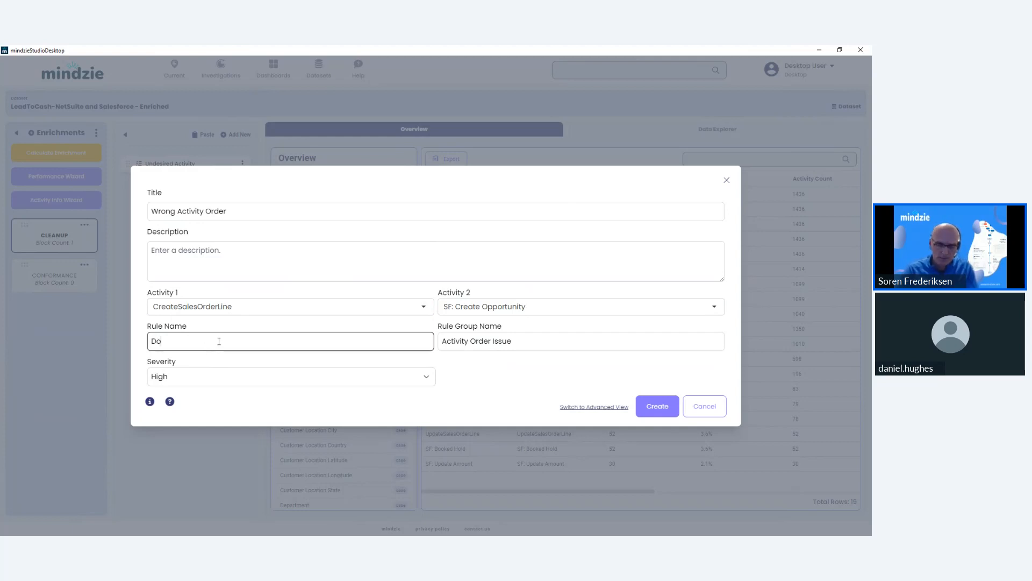
pyautogui.write("'t create oppornity")
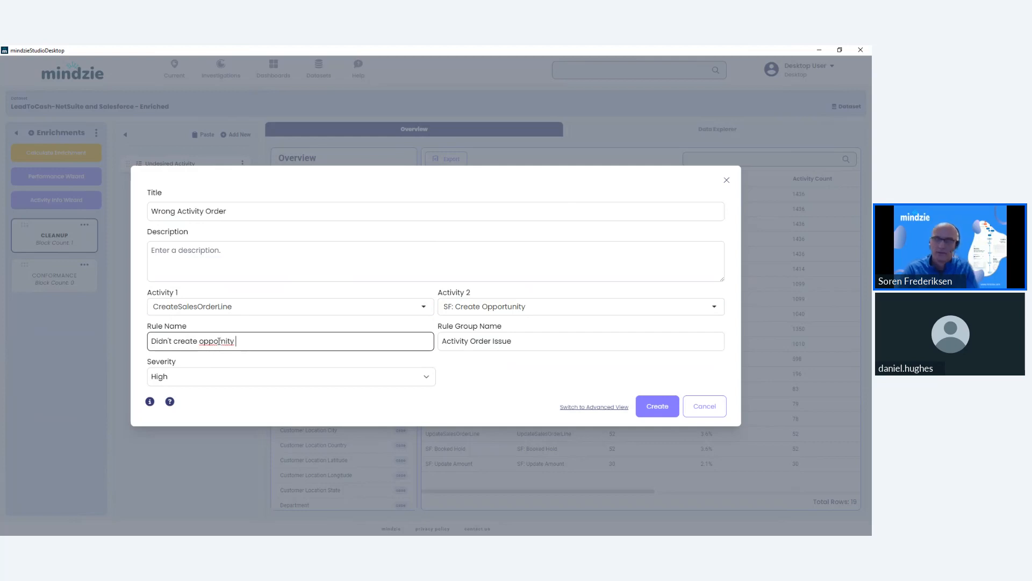
pyautogui.write('s')
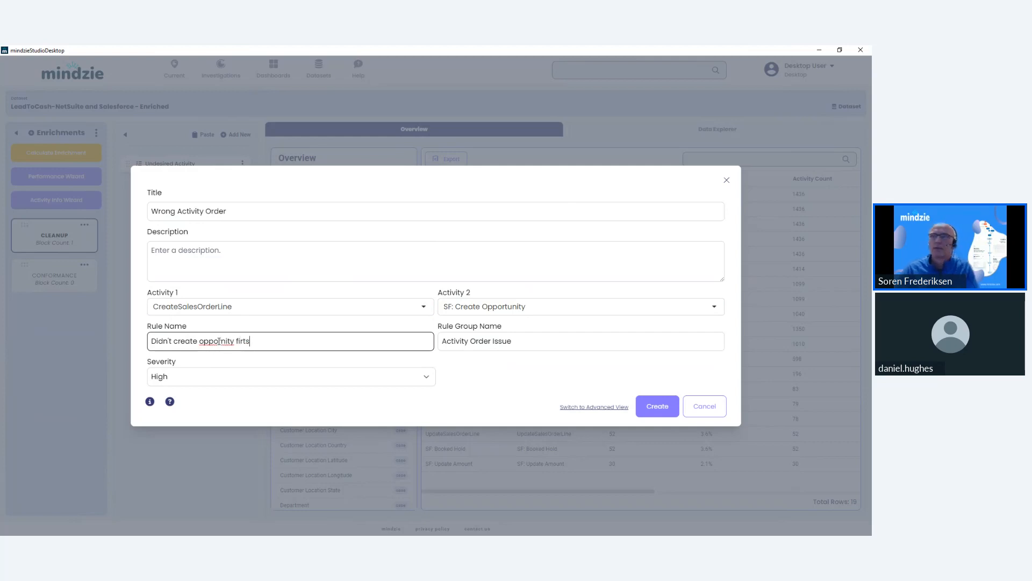
pyautogui.rightClick(225, 335)
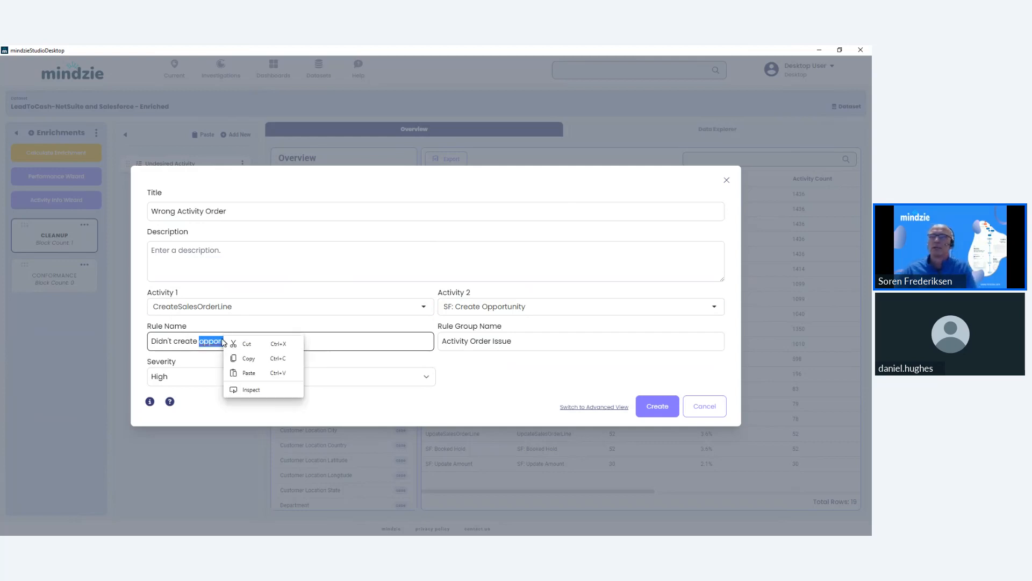
pyautogui.click(223, 326)
pyautogui.click(223, 341)
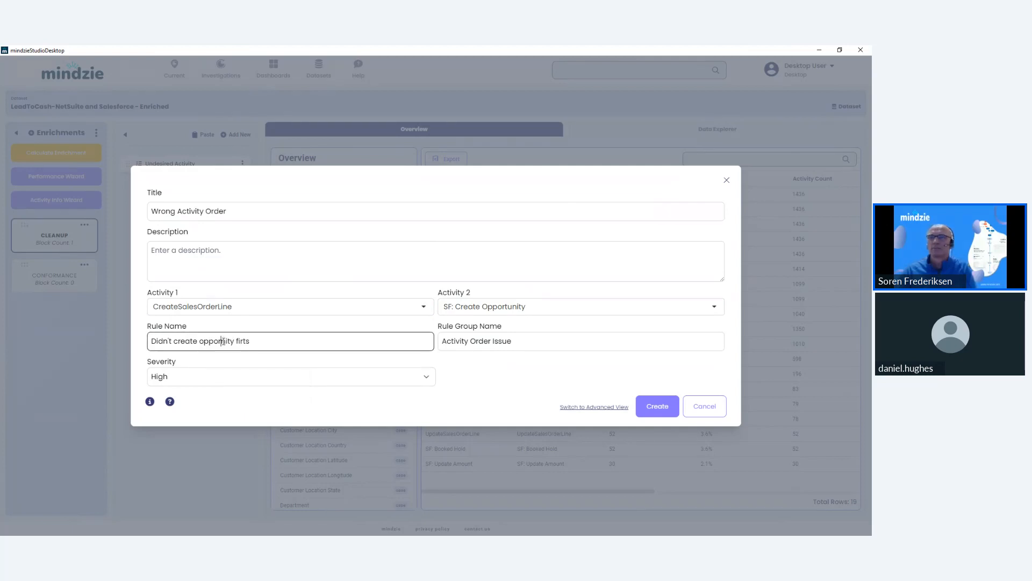
pyautogui.press('Delete')
pyautogui.press('Delete')
pyautogui.press('Delete')
pyautogui.press('Delete')
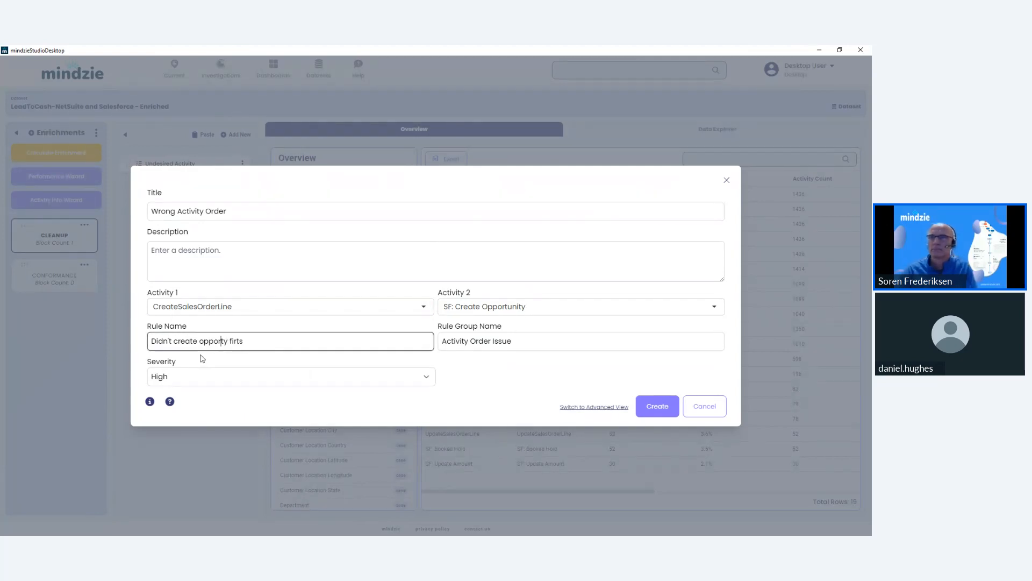
pyautogui.write('tunity')
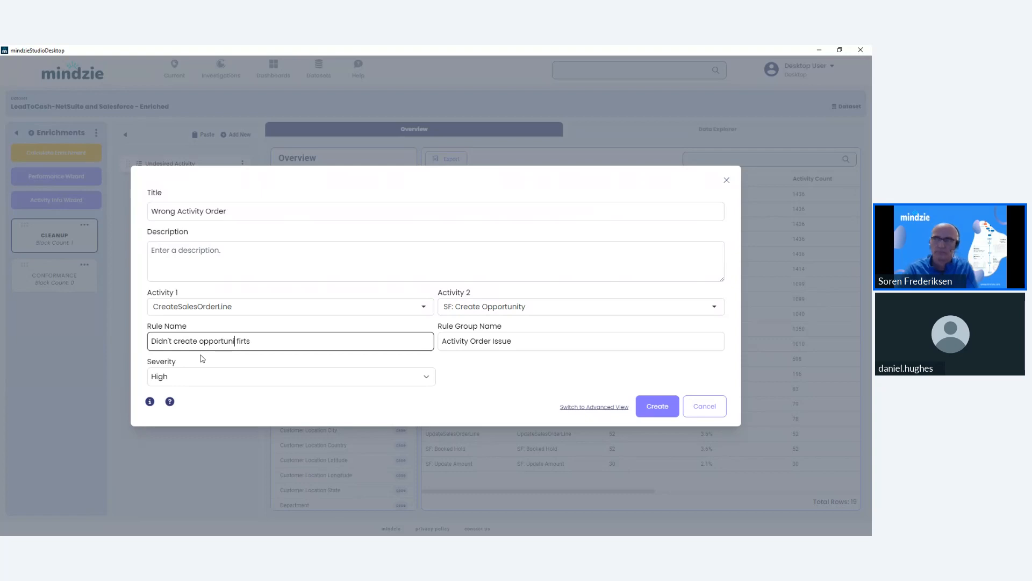
pyautogui.press('End')
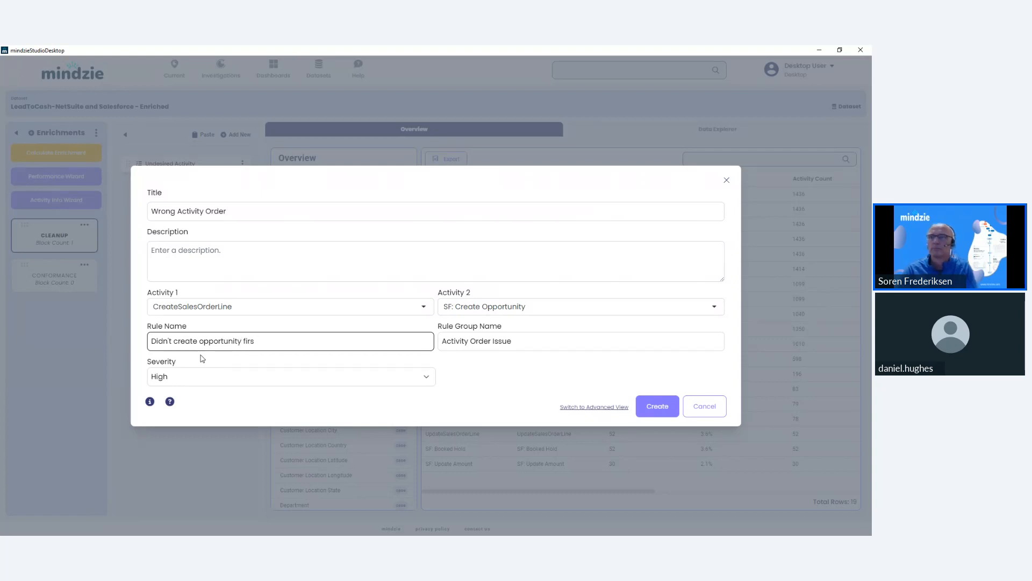
pyautogui.write('t')
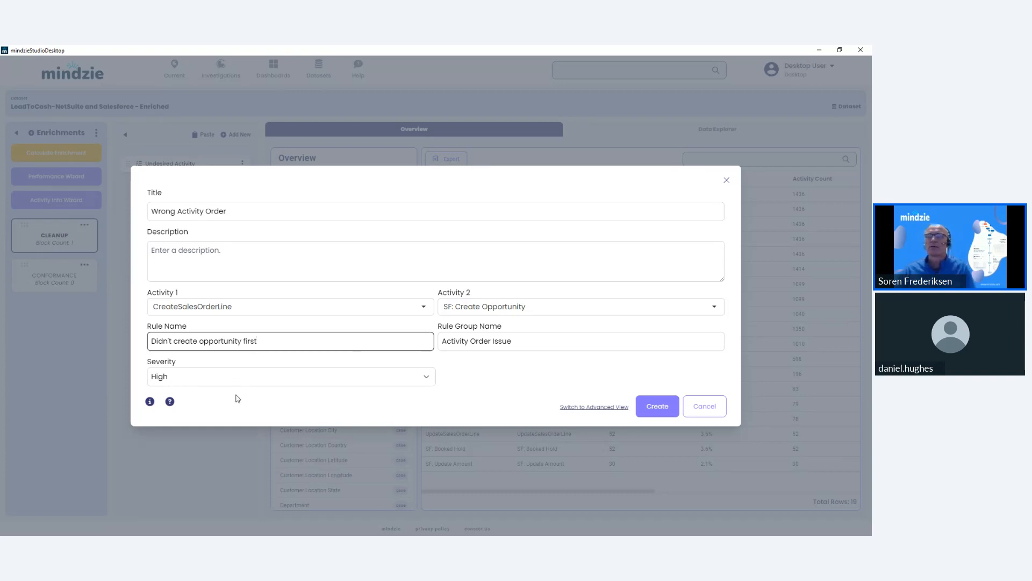
pyautogui.click(646, 405)
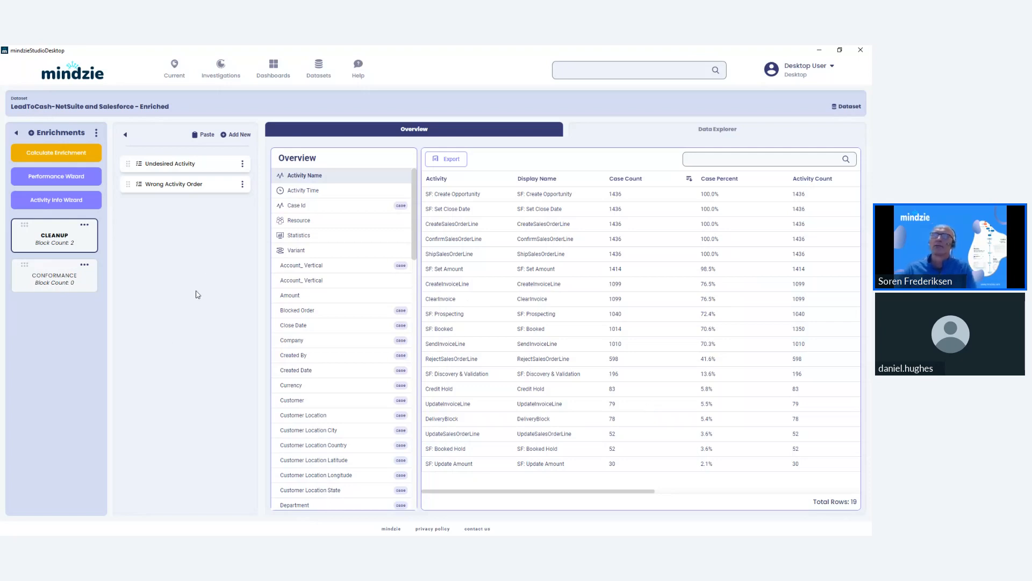
# - Open the Performance Wizard and remove every activity pair, leaving only Case Duration
pyautogui.click(77, 180)
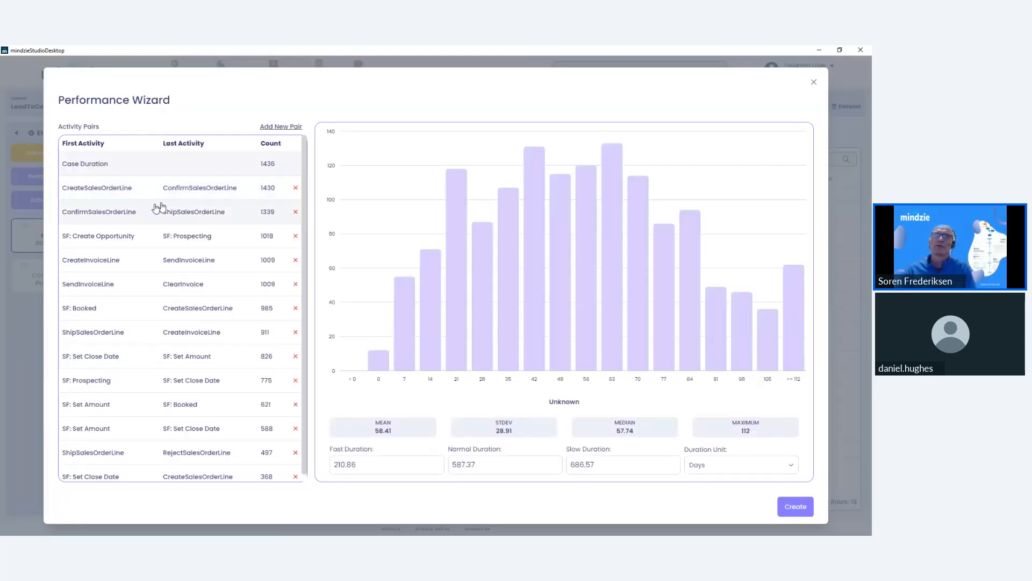
pyautogui.click(297, 476)
pyautogui.click(300, 453)
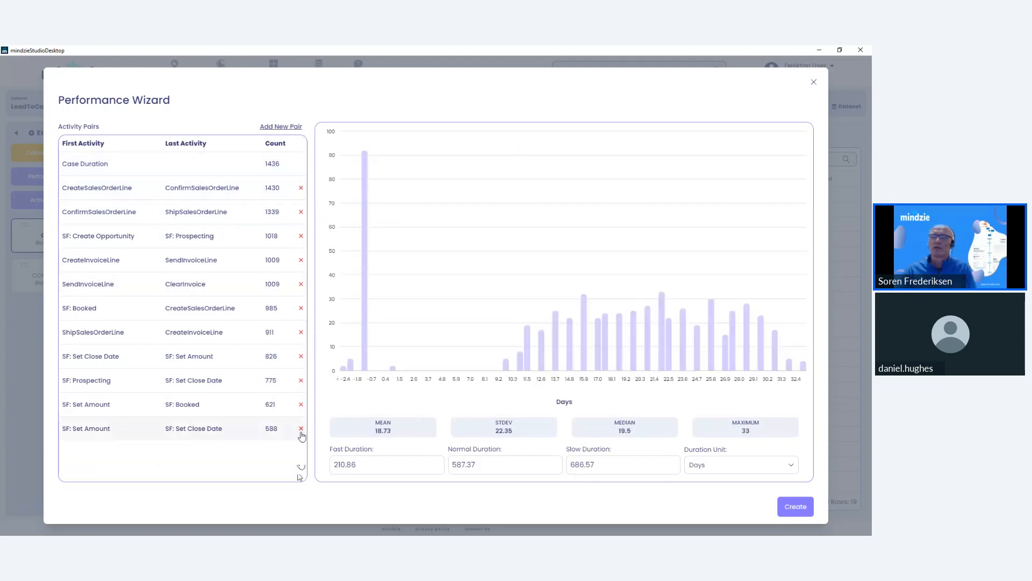
pyautogui.click(300, 428)
pyautogui.click(300, 404)
pyautogui.click(300, 380)
pyautogui.click(301, 356)
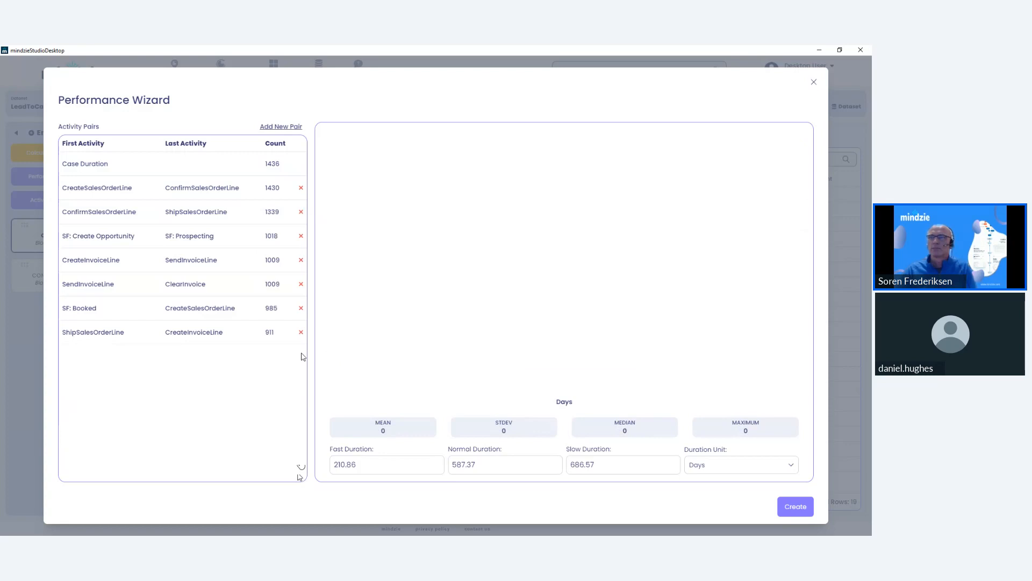
pyautogui.click(301, 332)
pyautogui.click(301, 308)
pyautogui.click(301, 284)
pyautogui.click(300, 260)
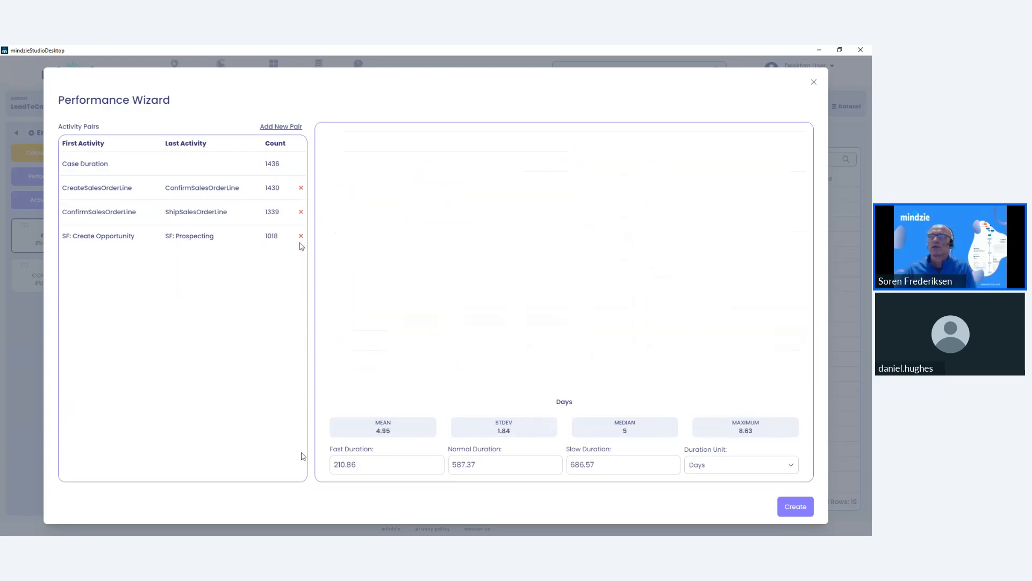
pyautogui.click(300, 235)
pyautogui.click(300, 211)
pyautogui.click(300, 188)
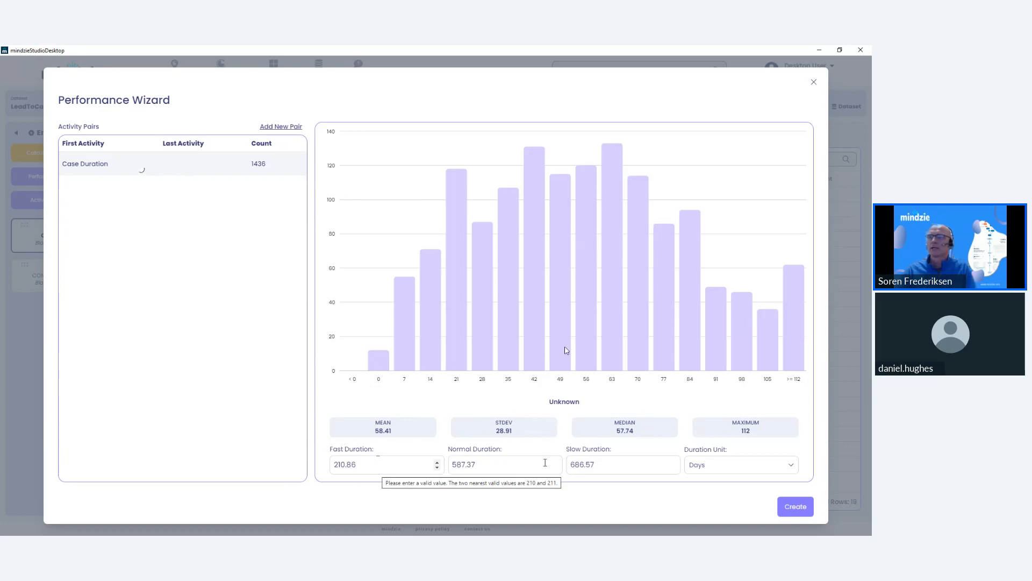
# - Set the Case Duration thresholds to 200 fast, 365 normal and 730 slow in days, and create the performance enrichment
pyautogui.moveTo(378, 462); pyautogui.dragTo(300, 464)
pyautogui.write('20')
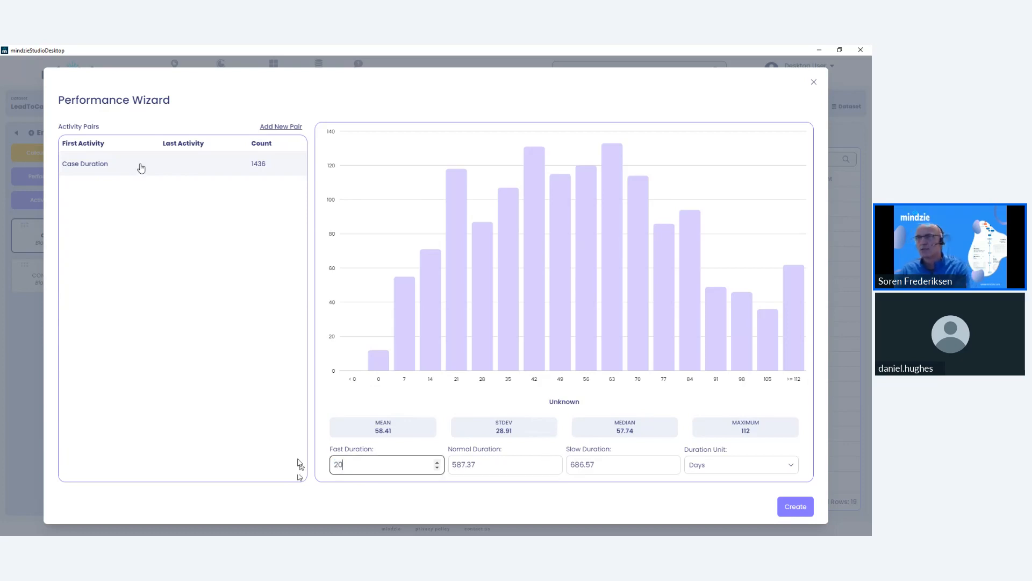
pyautogui.write('0')
pyautogui.click(473, 466)
pyautogui.moveTo(473, 466); pyautogui.dragTo(432, 468)
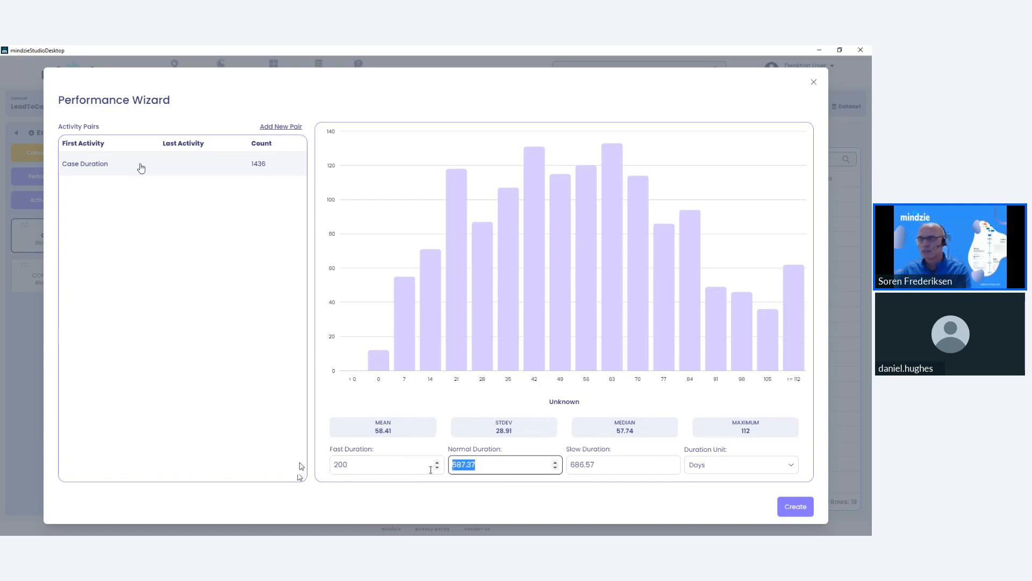
pyautogui.write('365')
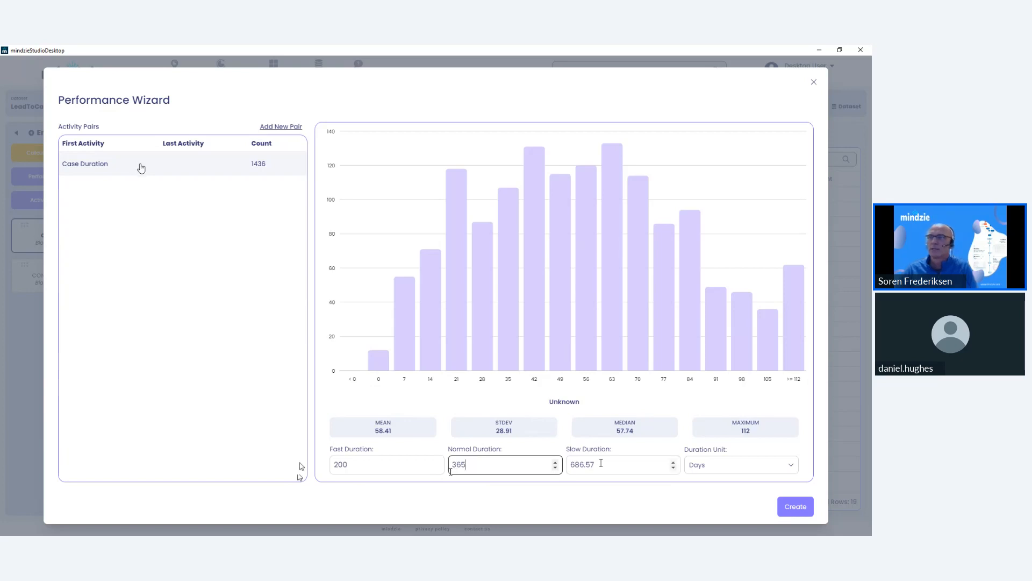
pyautogui.press('Tab')
pyautogui.write('720')
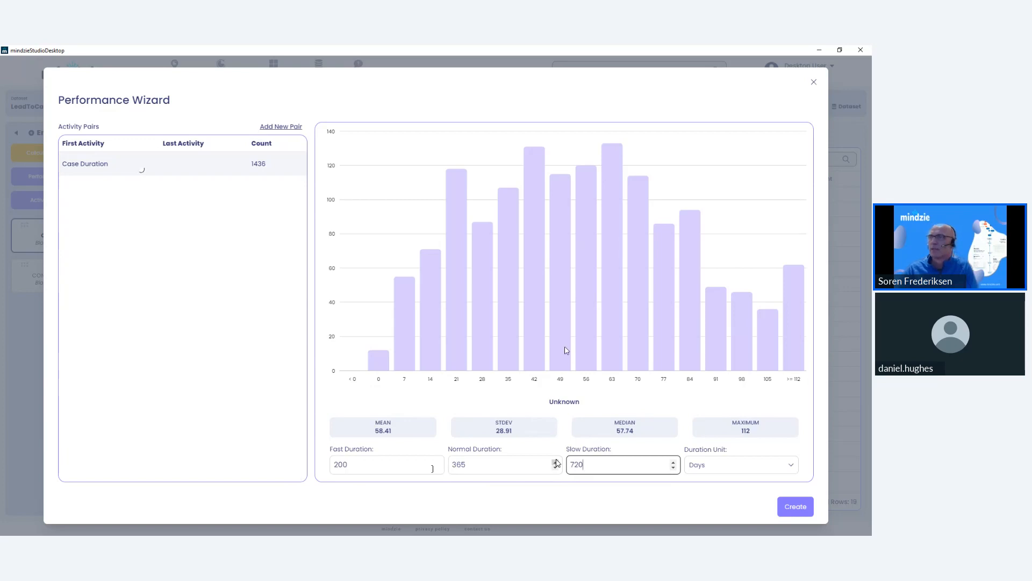
pyautogui.press('BackSpace')
pyautogui.press('BackSpace')
pyautogui.write('30')
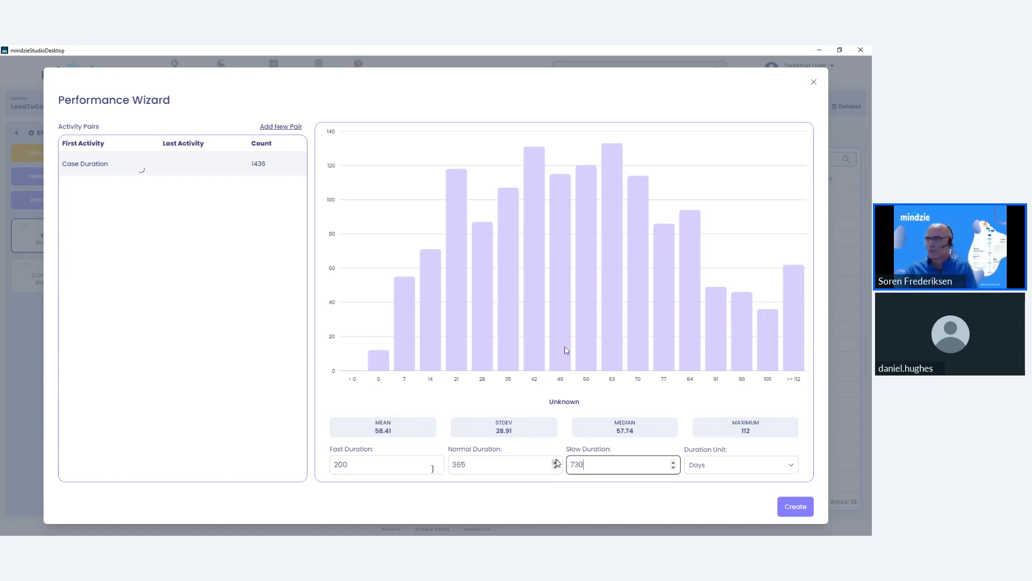
pyautogui.click(797, 507)
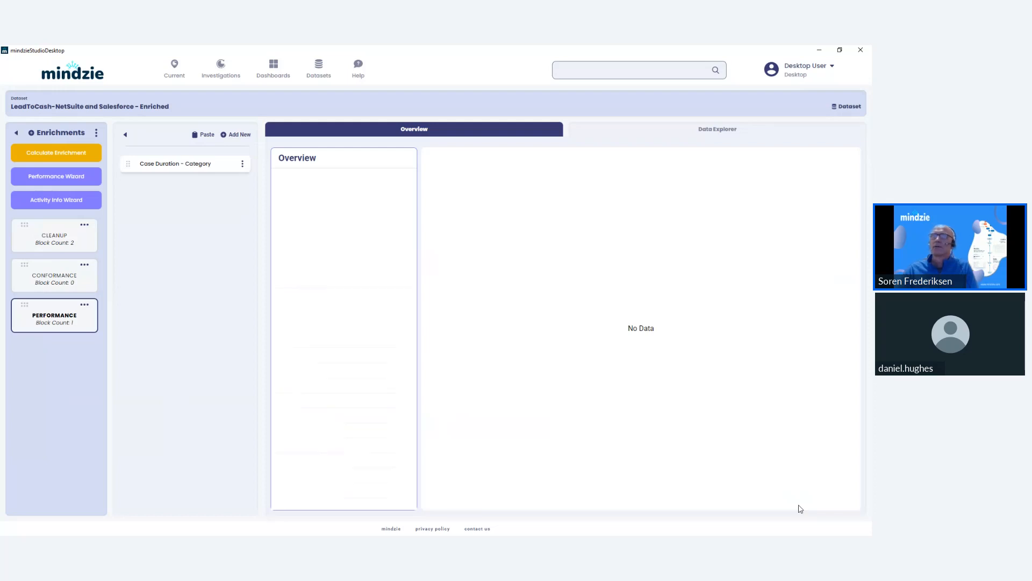
# - Add a performance pair from SF: Create Opportunity to CreateSalesOrderLine in the Performance Wizard, keep its suggested durations and create the enrichment
pyautogui.click(86, 176)
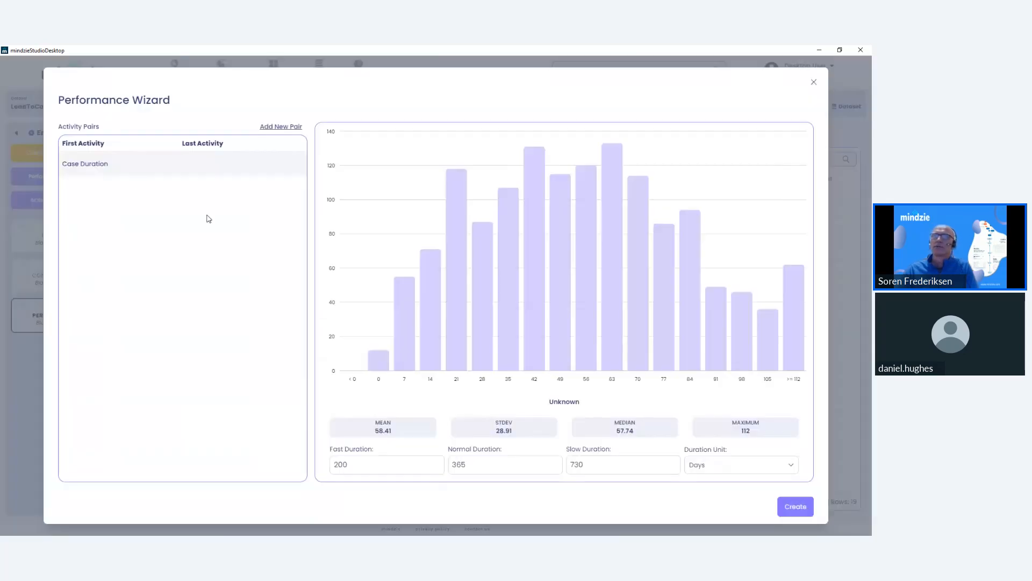
pyautogui.click(285, 129)
pyautogui.click(352, 319)
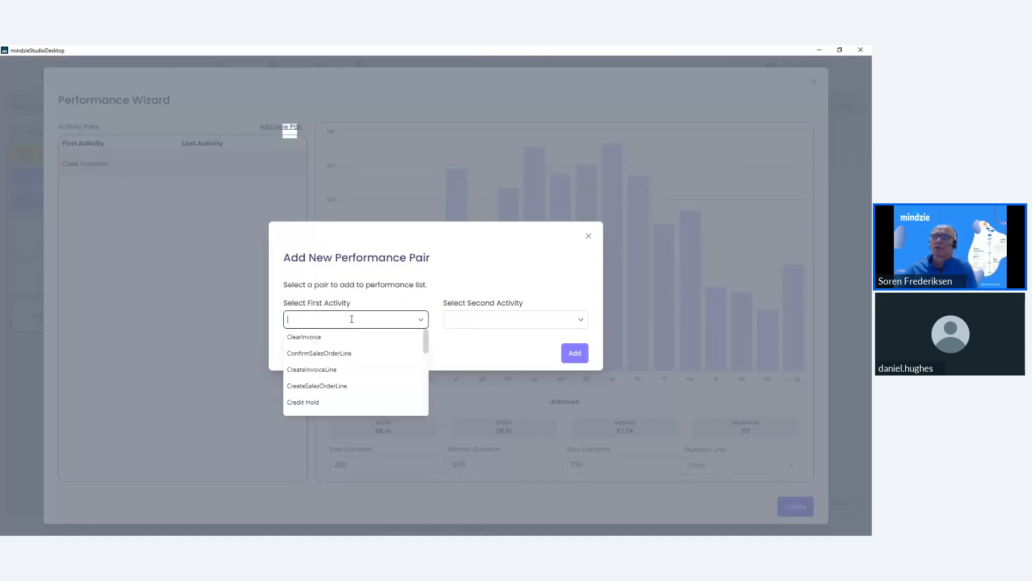
pyautogui.scroll(-5, 338, 380)
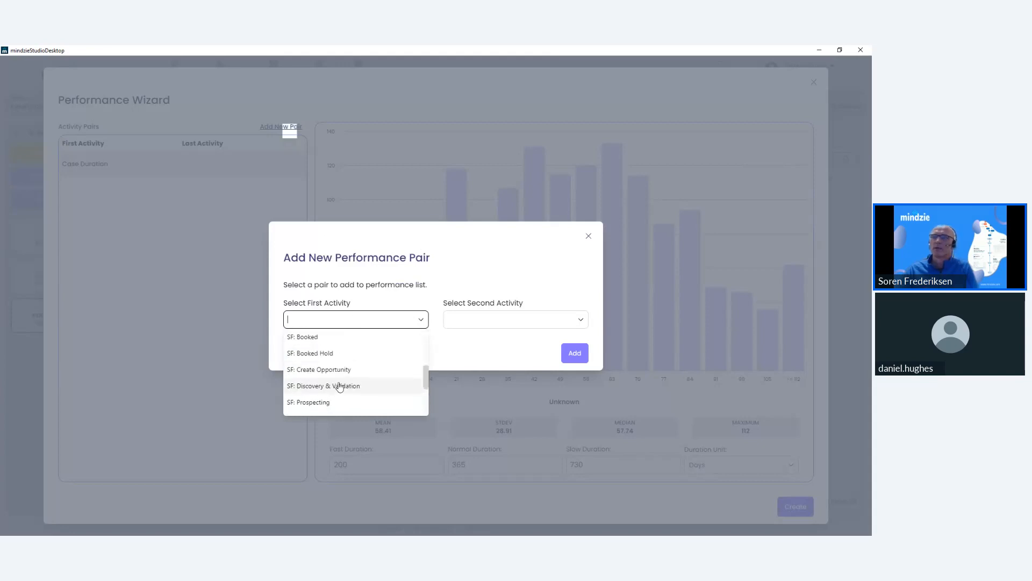
pyautogui.scroll(-3, 336, 383)
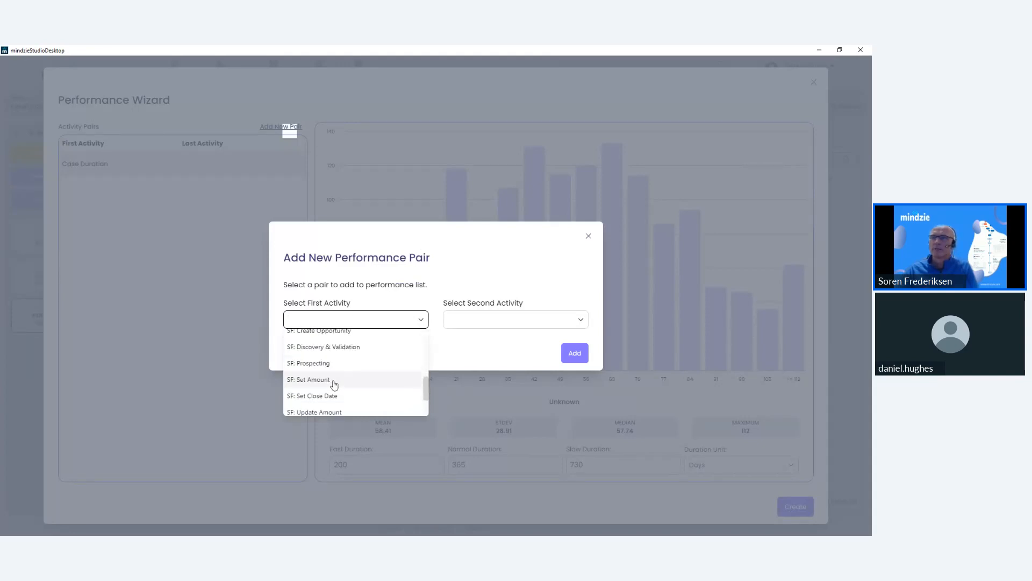
pyautogui.scroll(1, 334, 382)
pyautogui.click(322, 344)
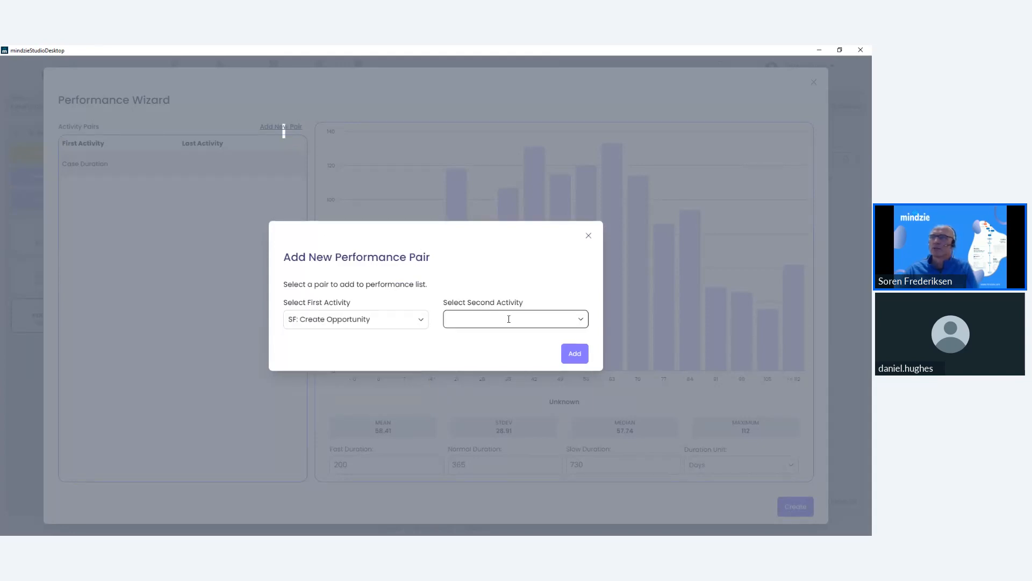
pyautogui.click(508, 319)
pyautogui.click(503, 385)
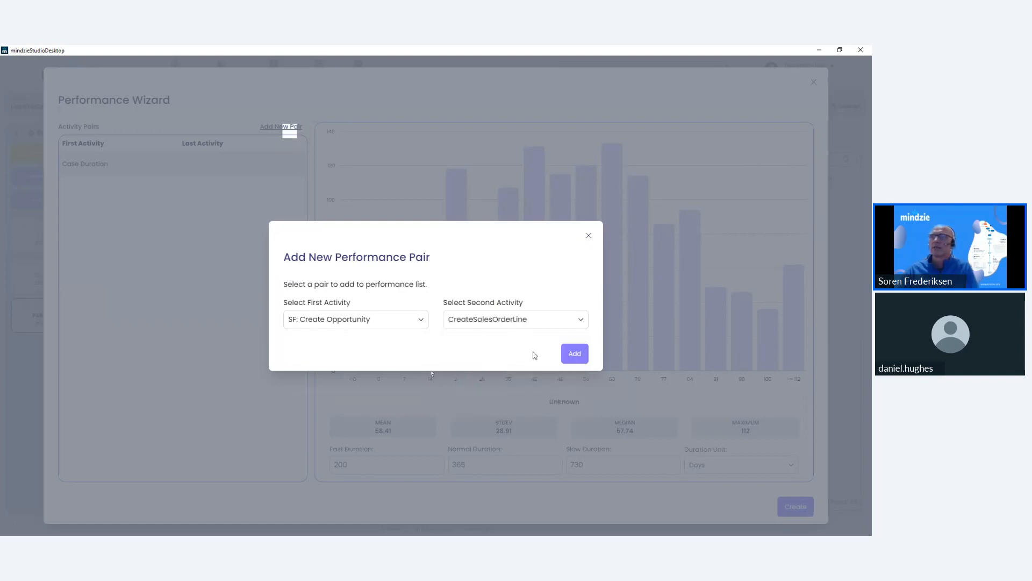
pyautogui.click(573, 354)
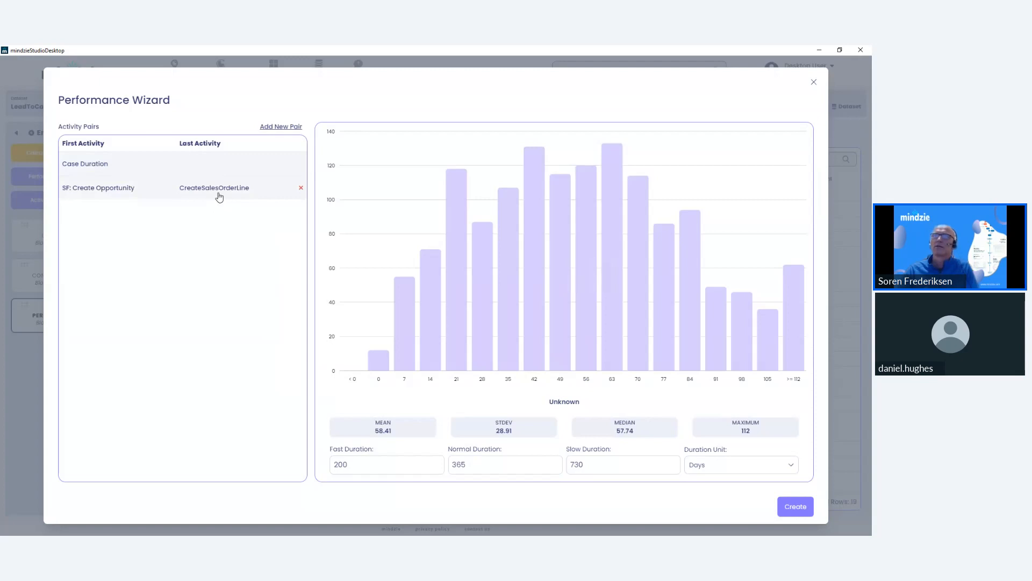
pyautogui.click(219, 195)
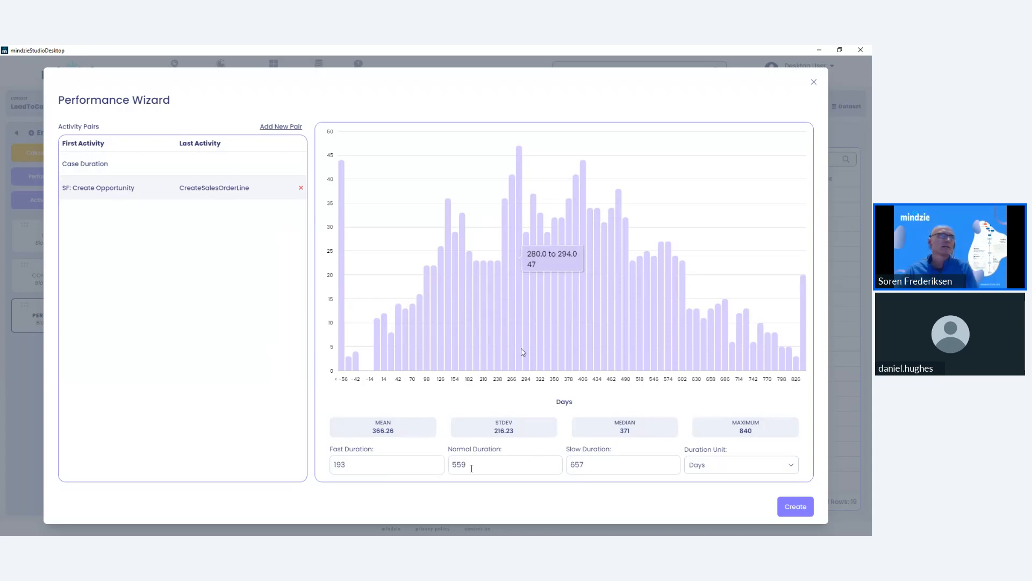
pyautogui.click(795, 506)
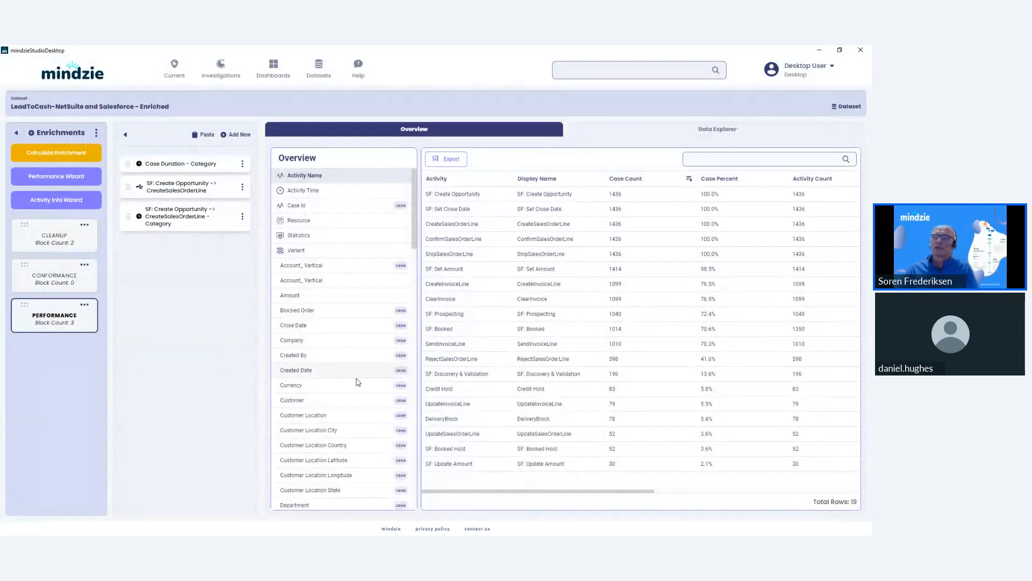
# - Examine the ConformanceVariance attribute in the enriched dataset's overview, comparing case counts and percentages for each issue
pyautogui.moveTo(414, 240); pyautogui.dragTo(411, 493)
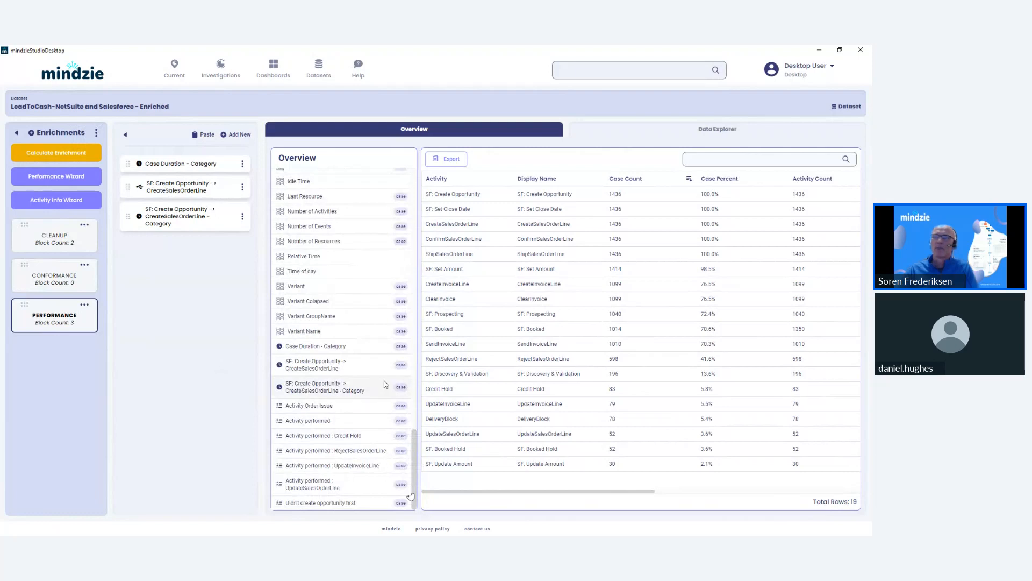
pyautogui.scroll(4, 378, 373)
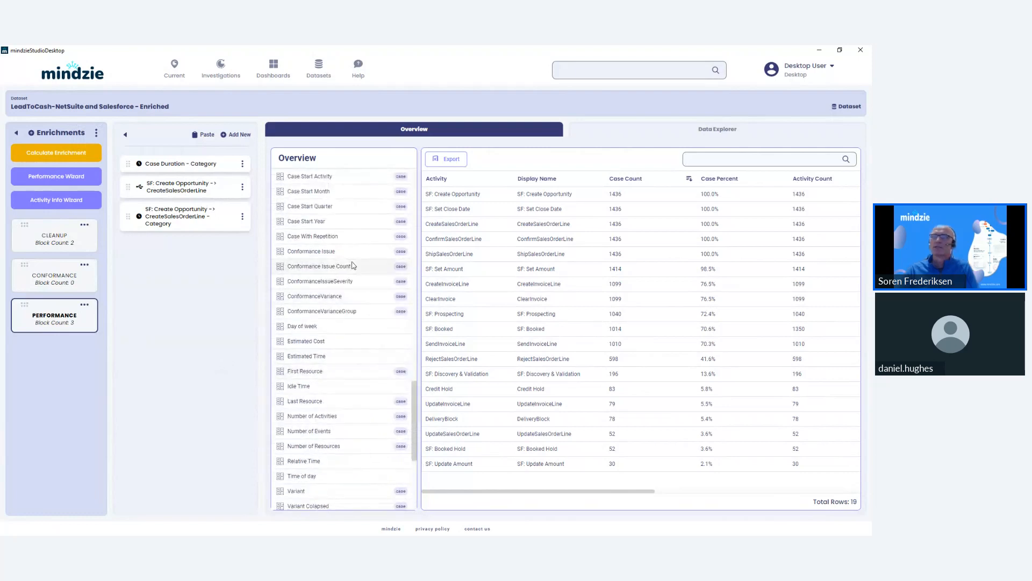
pyautogui.click(342, 296)
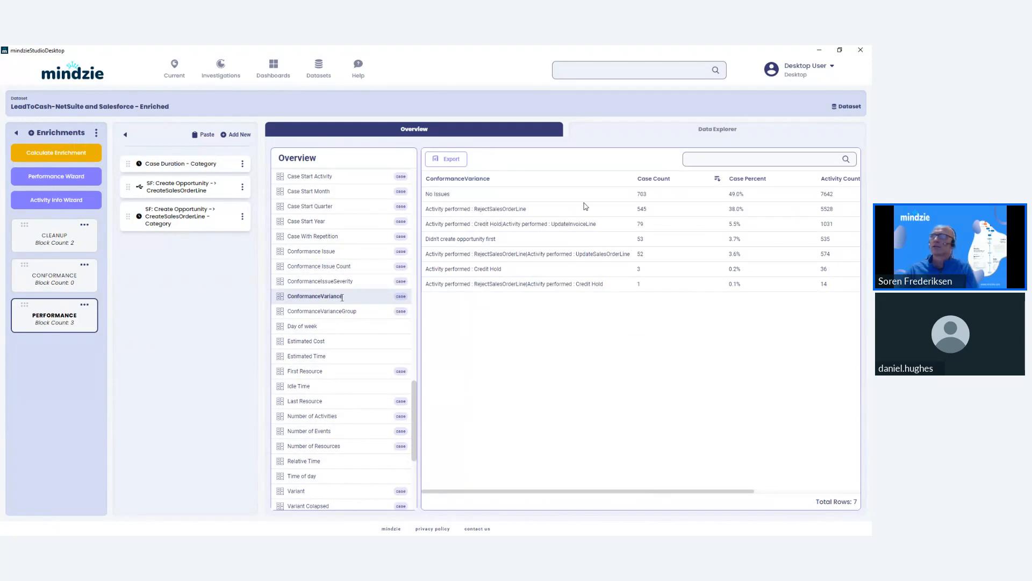
pyautogui.moveTo(638, 195); pyautogui.dragTo(649, 195)
pyautogui.moveTo(639, 210); pyautogui.dragTo(649, 212)
pyautogui.moveTo(730, 209); pyautogui.dragTo(746, 210)
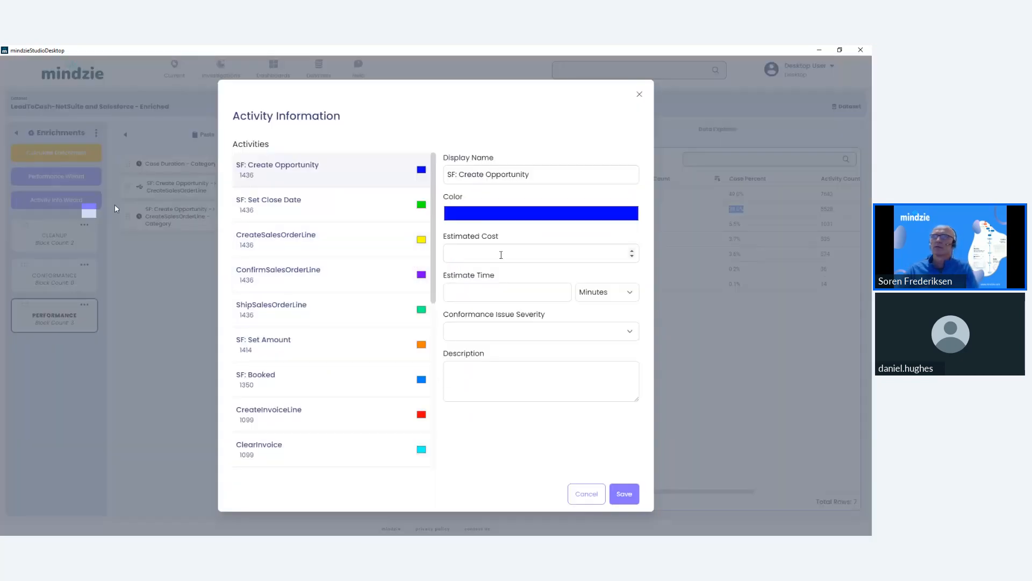
# - Review the cost, time and severity settings for SF: Create Opportunity in the Activity Info Wizard and leave without saving
pyautogui.click(501, 253)
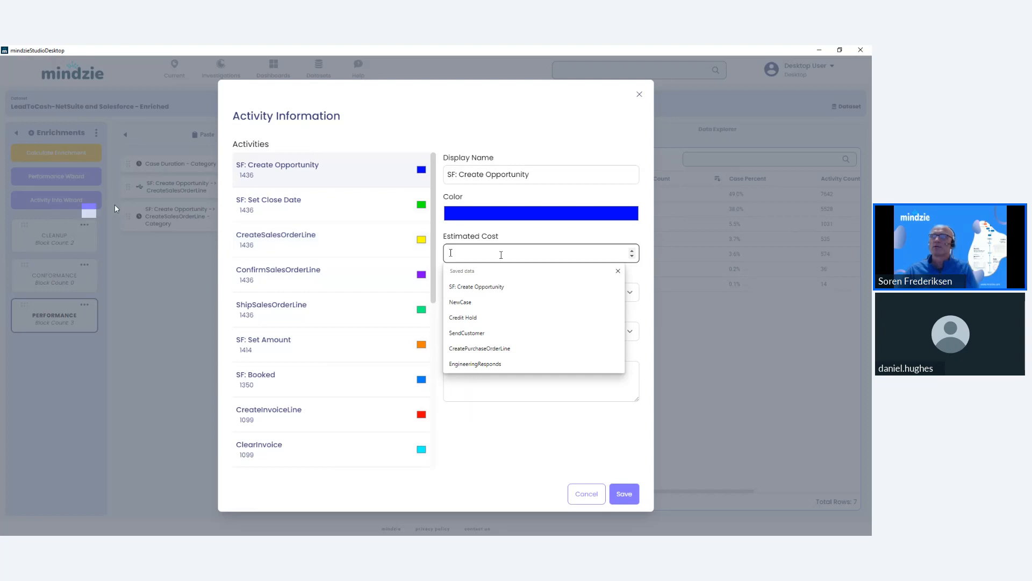
pyautogui.click(517, 238)
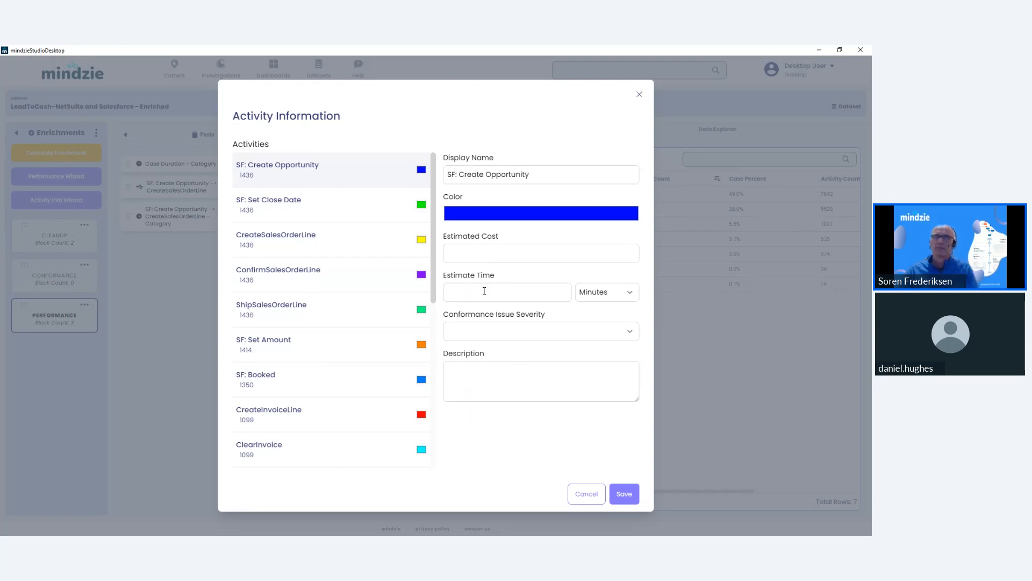
pyautogui.click(586, 494)
# - Go to the current investigation and inspect the highlighted undesired activities in the Data Explorer process map
pyautogui.click(182, 70)
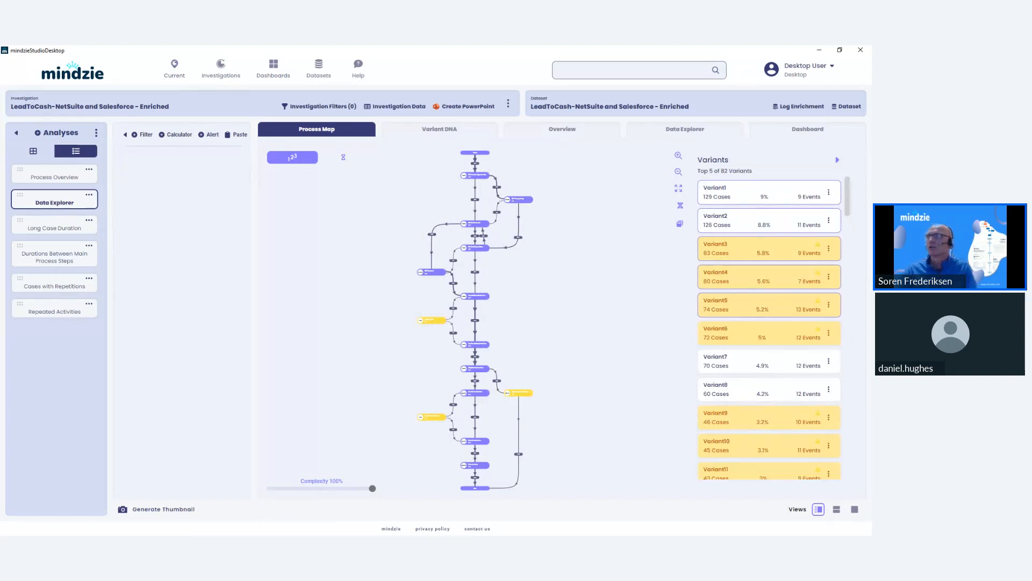
pyautogui.click(678, 156)
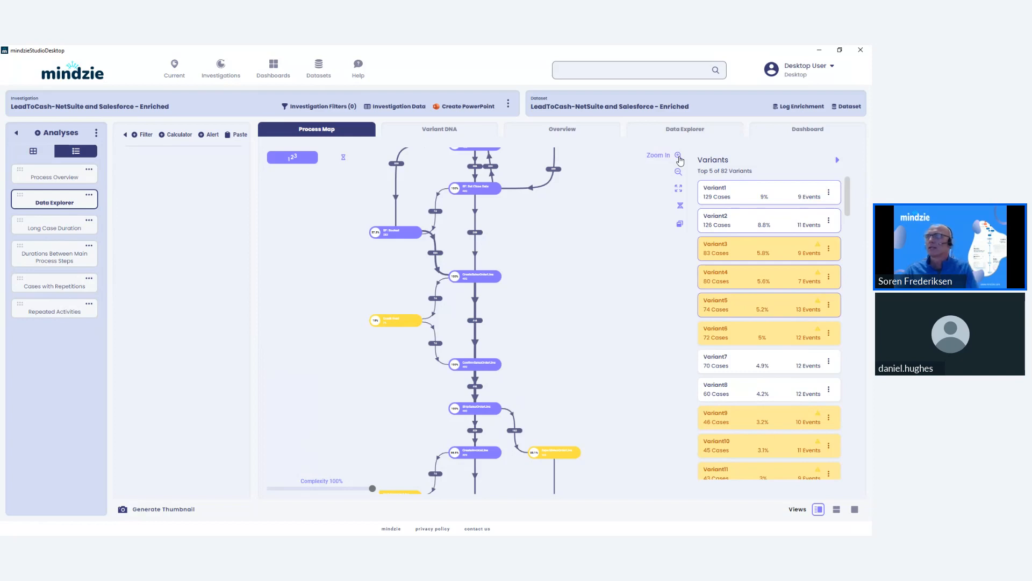
pyautogui.moveTo(569, 283); pyautogui.dragTo(574, 229)
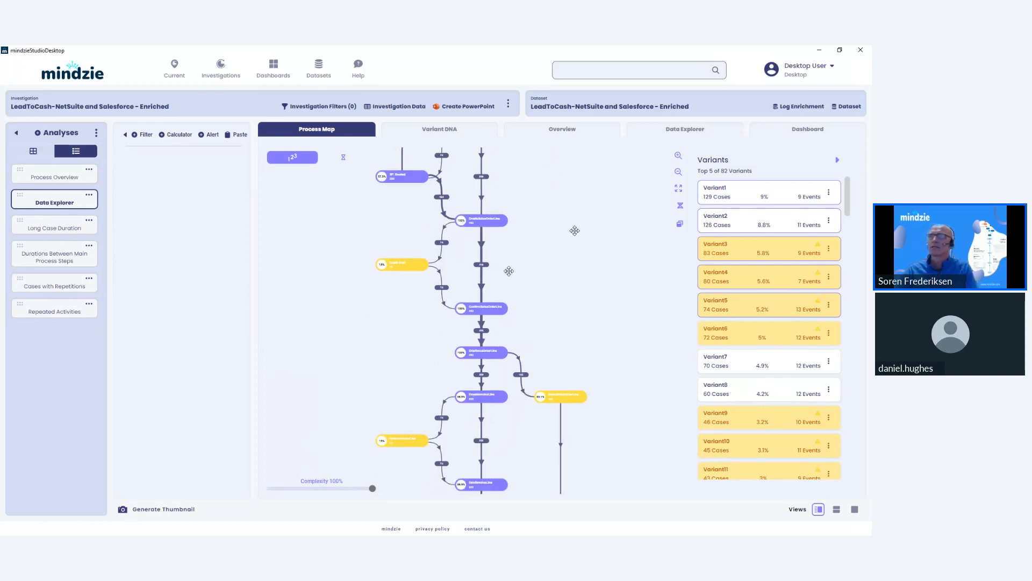
pyautogui.moveTo(418, 355); pyautogui.dragTo(393, 283)
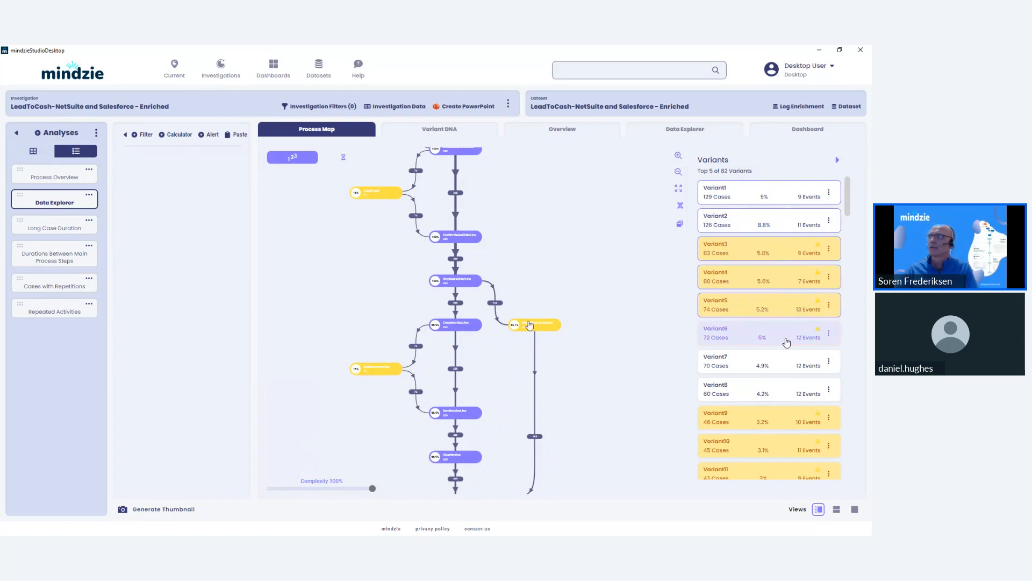
# - Show only Variant3 in the process map and inspect its flow down to RejectSalesOrderLine
pyautogui.click(782, 261)
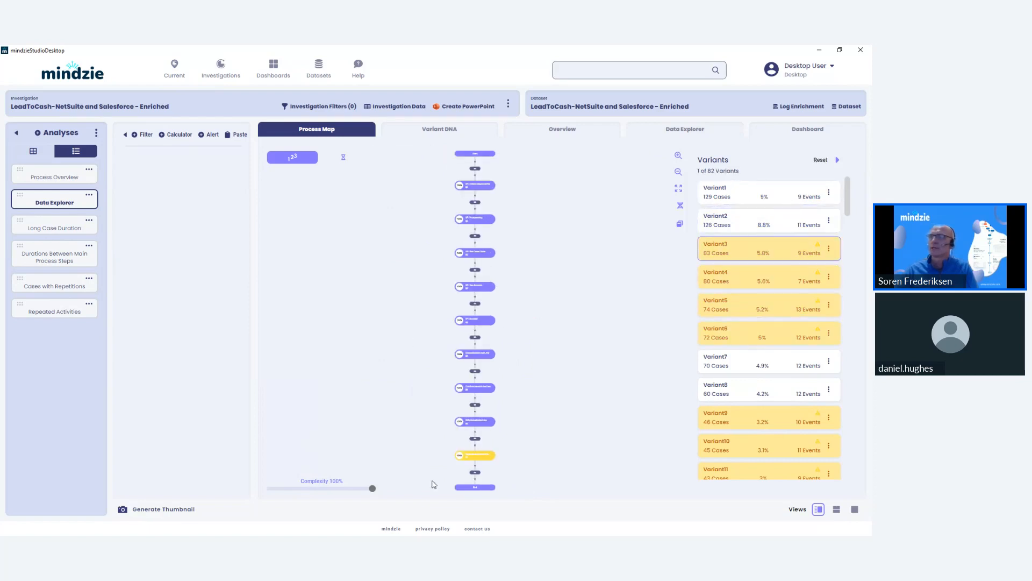
pyautogui.click(679, 156)
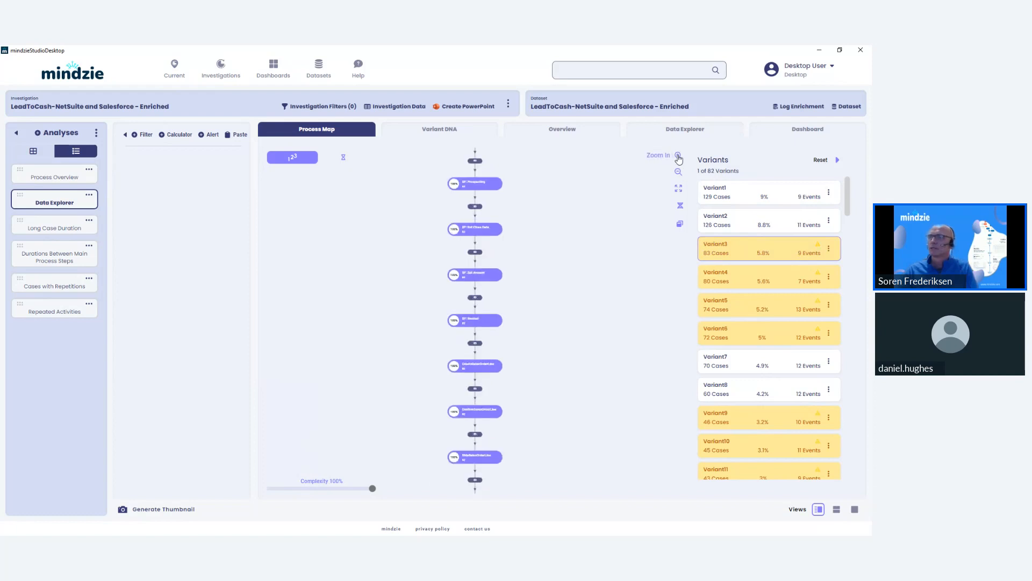
pyautogui.moveTo(571, 391); pyautogui.dragTo(553, 174)
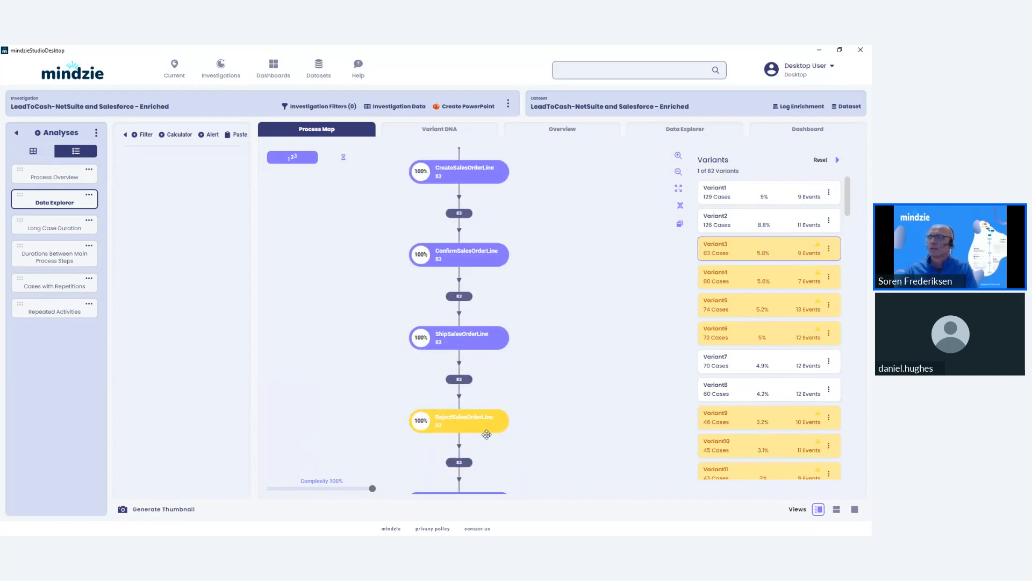
# - Isolate Variant17 in the process map and check its list of variant conformance issues
pyautogui.scroll(-7, 780, 339)
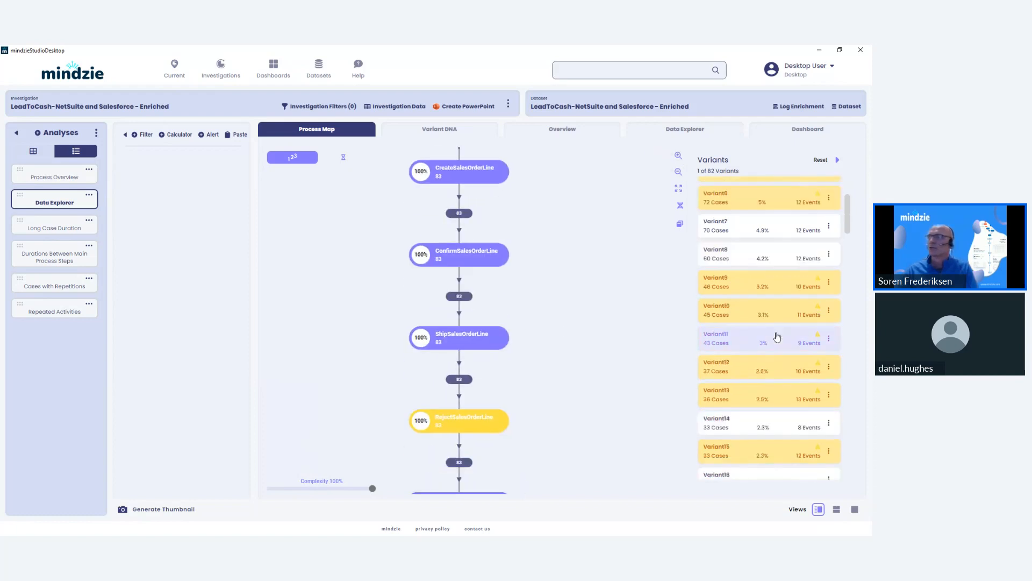
pyautogui.click(783, 283)
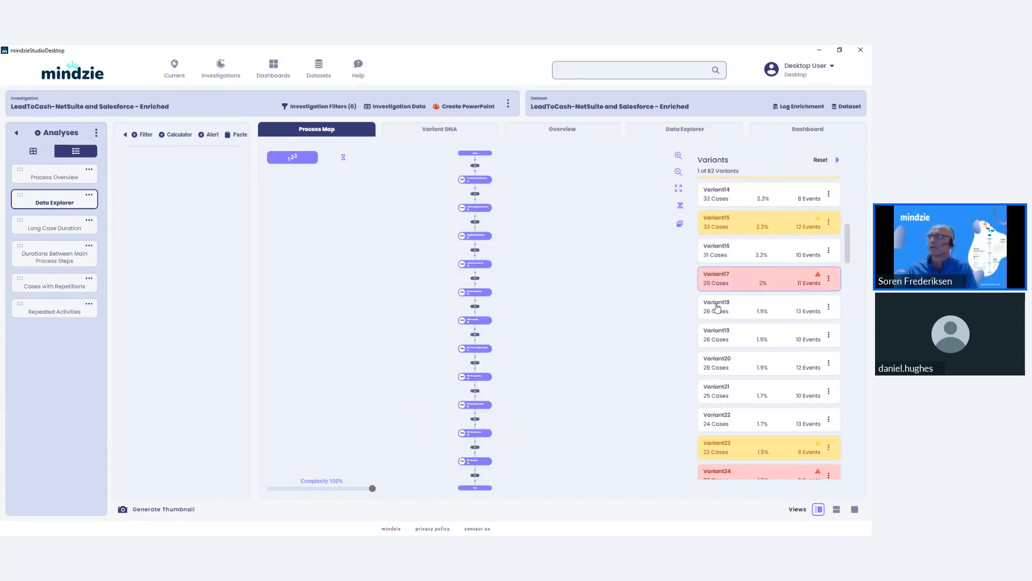
pyautogui.click(818, 277)
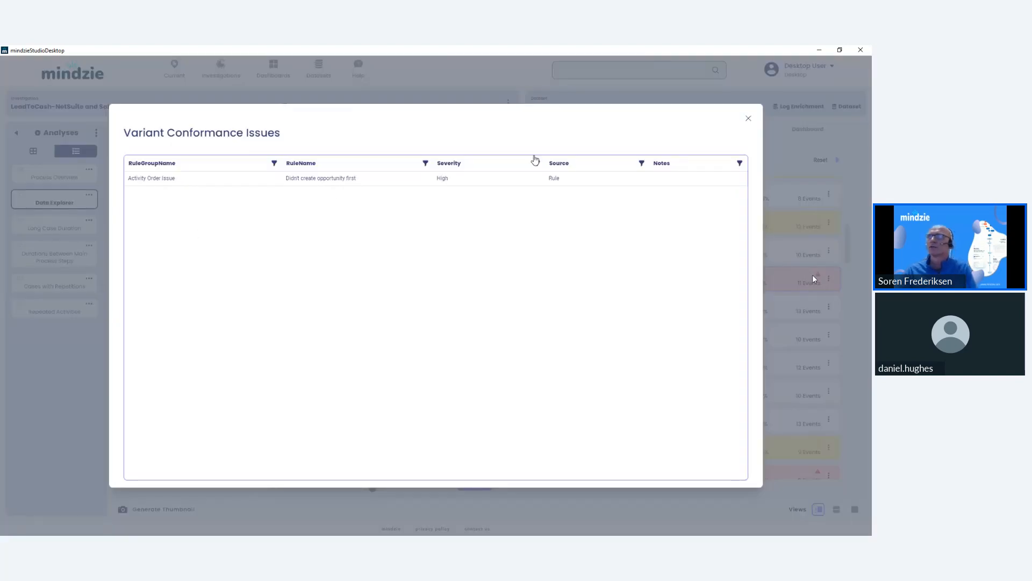
pyautogui.click(748, 119)
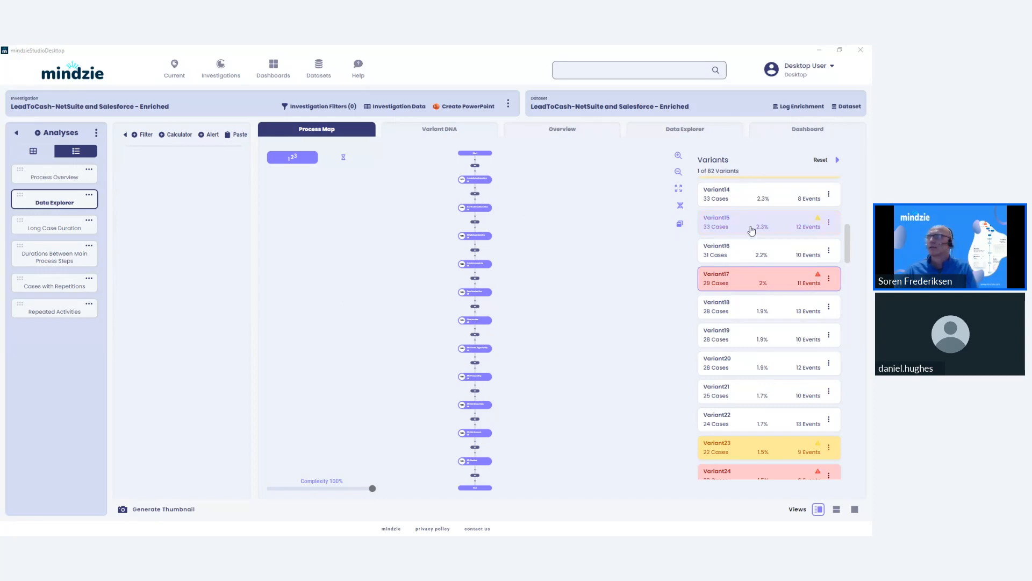
# - Show only Variant1 in the process map and look through the color-coded variants down to Variant20
pyautogui.scroll(10, 751, 230)
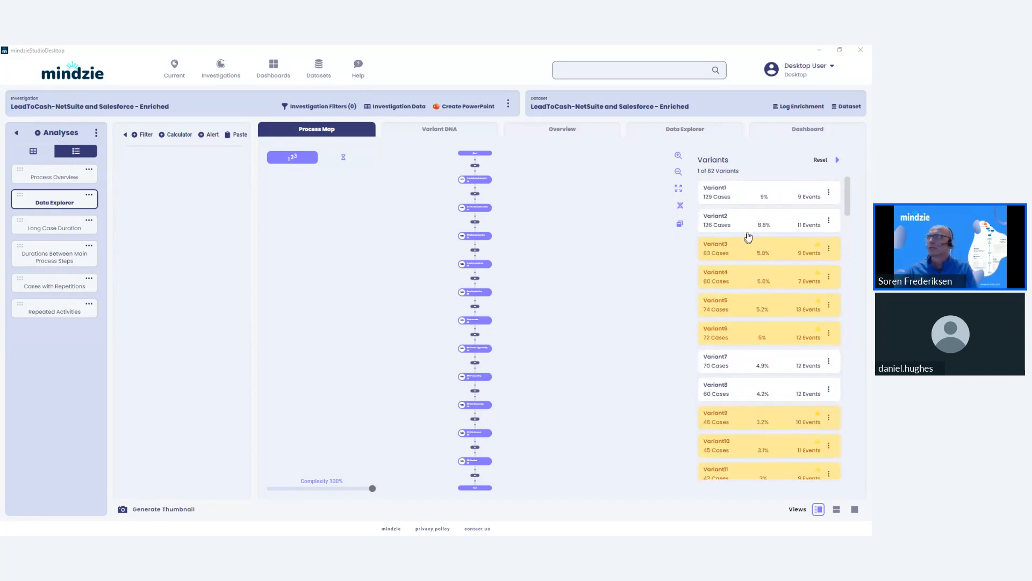
pyautogui.click(749, 200)
pyautogui.scroll(-5, 748, 258)
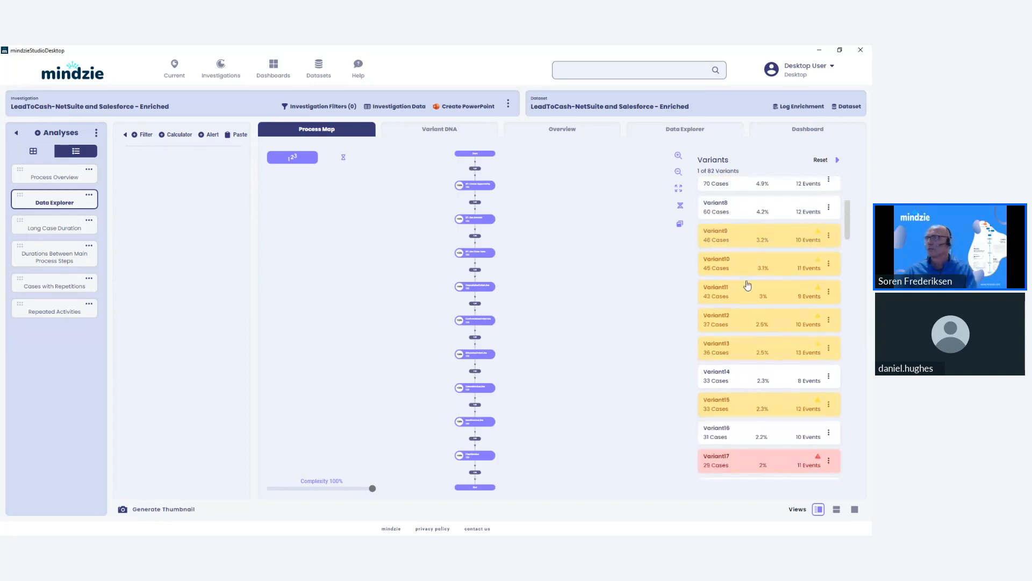
pyautogui.scroll(-3, 748, 354)
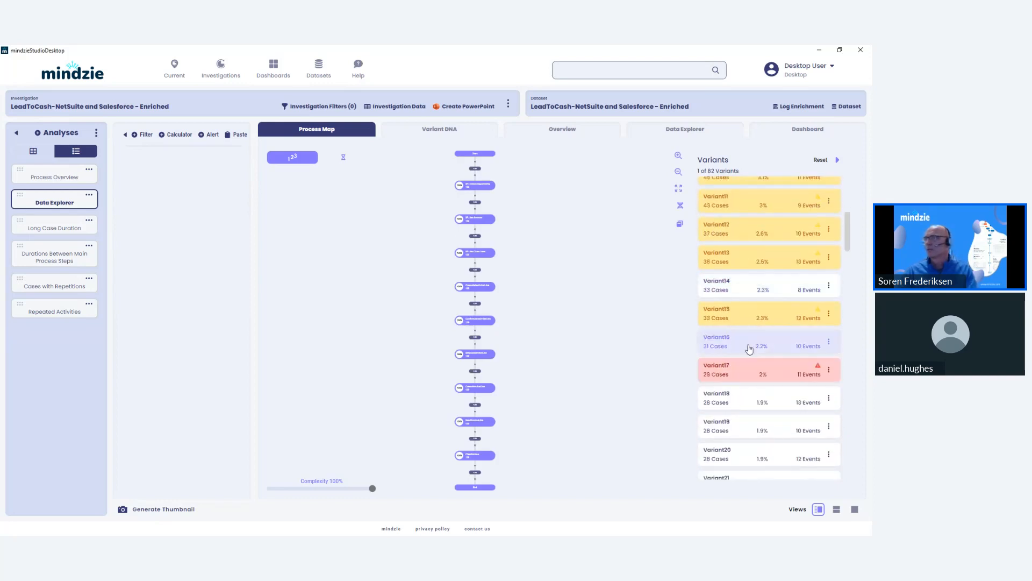
# - Show Variant1 through Variant20 together in the process map and inspect the flow from Start to SF: Set Amount
pyautogui.click(737, 459)
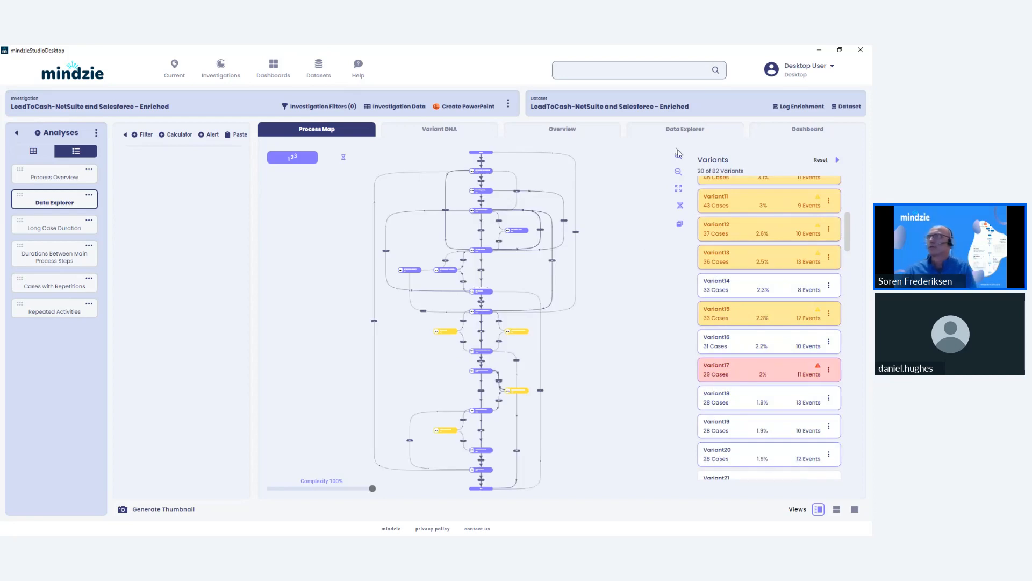
pyautogui.click(679, 157)
pyautogui.click(679, 157)
pyautogui.moveTo(598, 210); pyautogui.dragTo(562, 385)
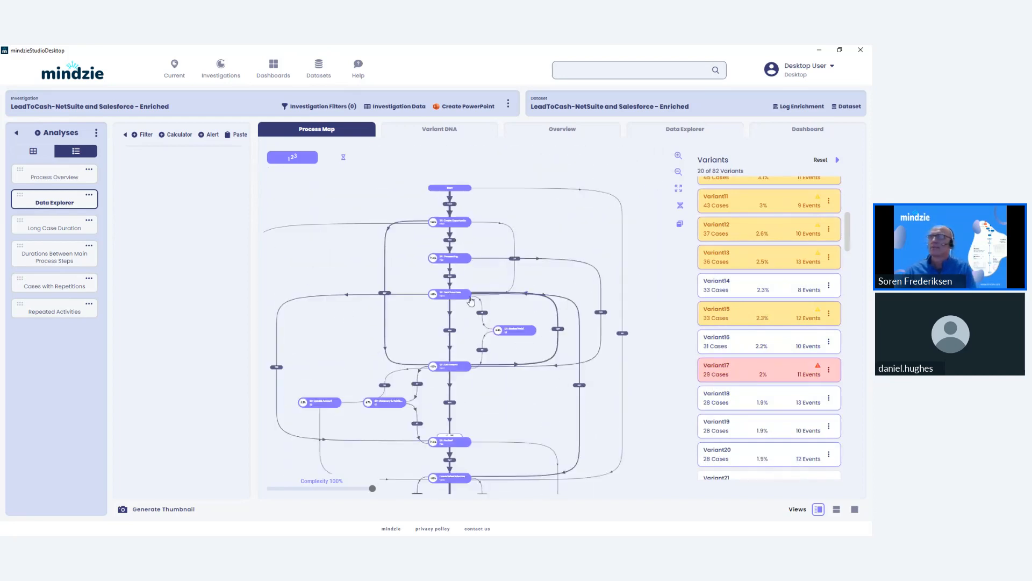
pyautogui.click(679, 157)
pyautogui.click(679, 158)
pyautogui.moveTo(509, 229); pyautogui.dragTo(544, 303)
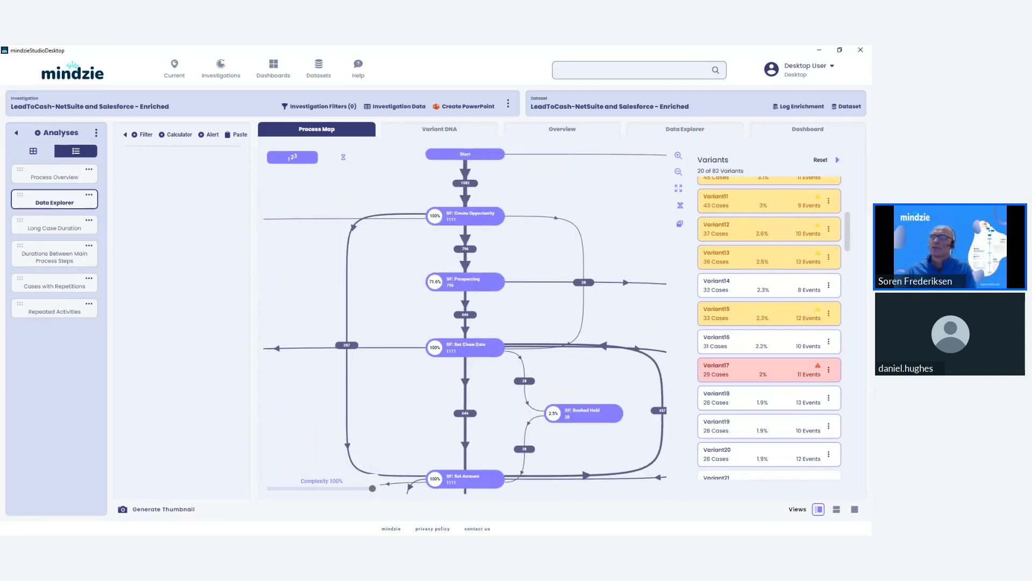
# - Filter the Data Explorer analysis to cases without the SF: Prospecting activity
pyautogui.click(481, 288)
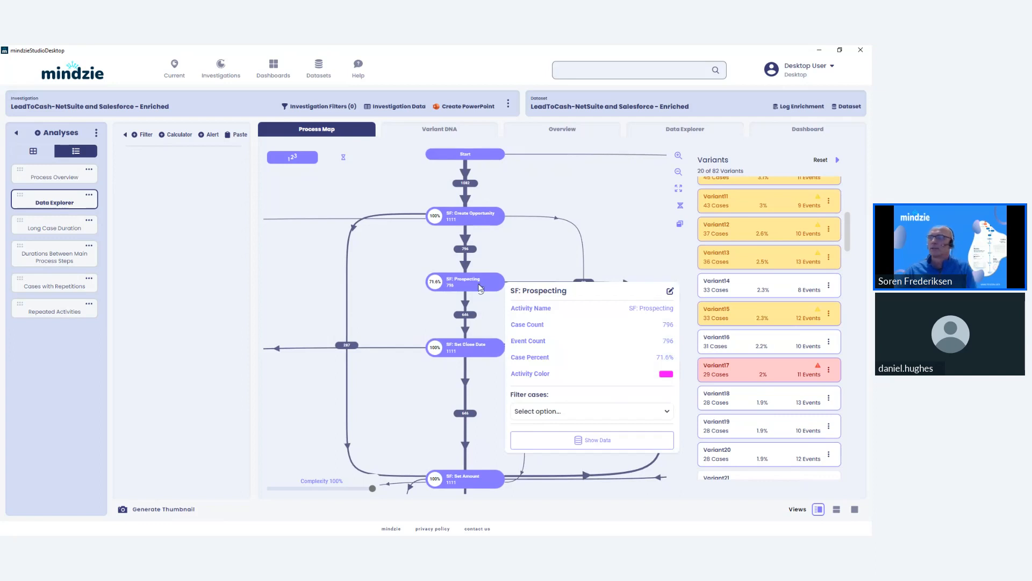
pyautogui.click(549, 415)
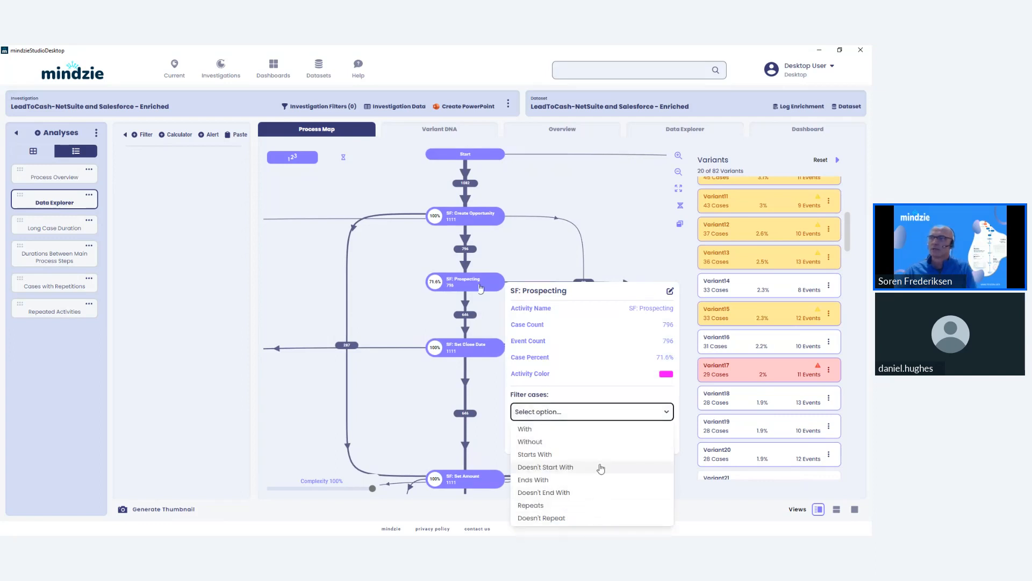
pyautogui.click(550, 442)
pyautogui.click(577, 440)
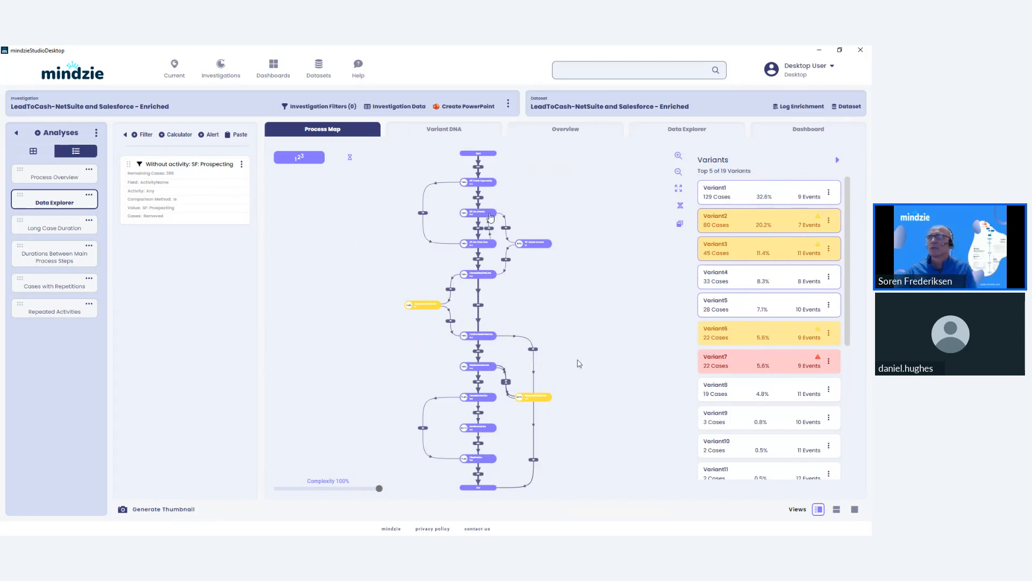
# - Inspect the filtered process map up to its start and review the activity sequences in the Variant DNA
pyautogui.click(678, 156)
pyautogui.click(678, 155)
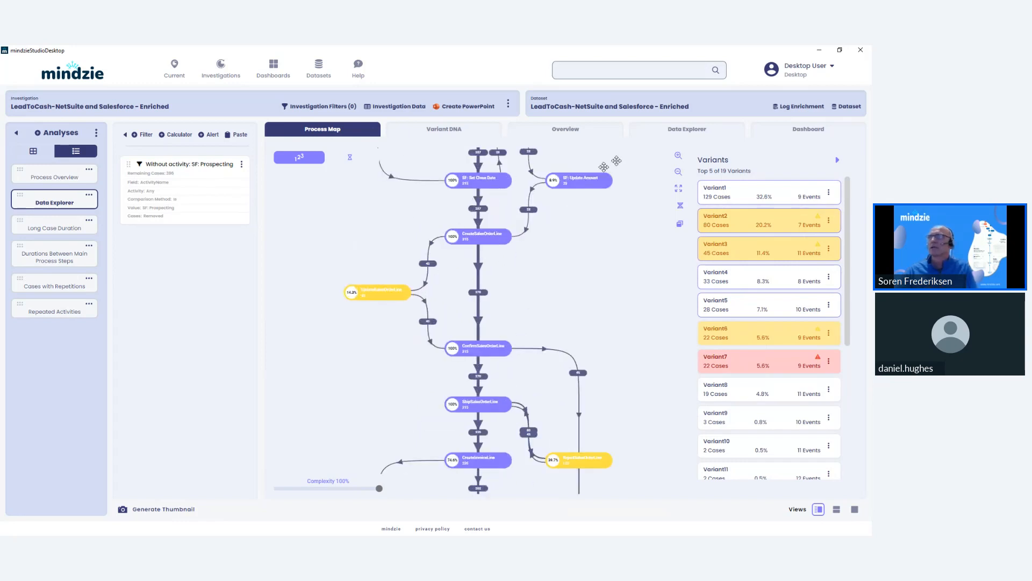
pyautogui.moveTo(600, 166); pyautogui.dragTo(593, 352)
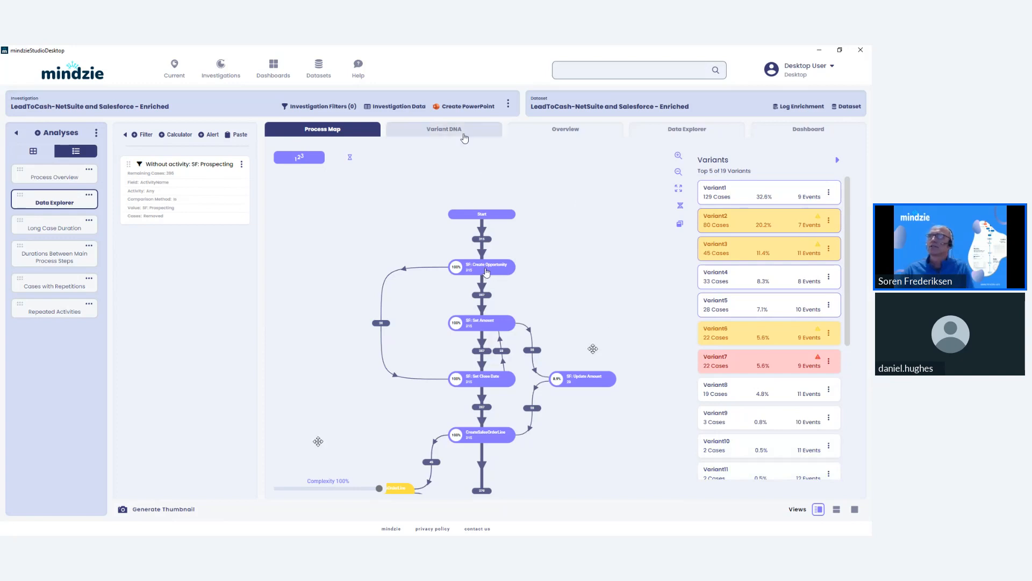
pyautogui.click(465, 136)
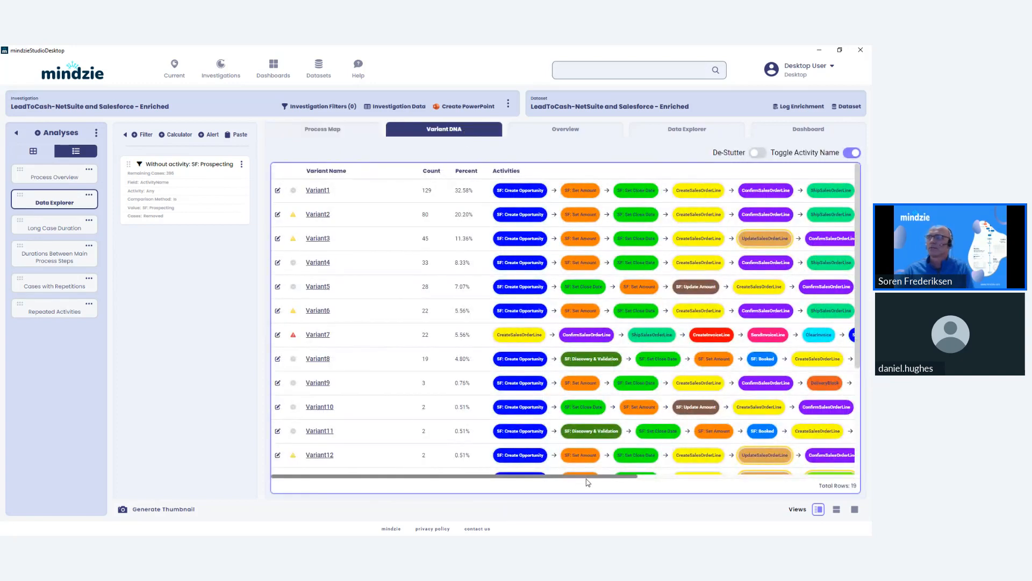
pyautogui.moveTo(583, 476)
pyautogui.mouseDown()
pyautogui.moveTo(756, 490)
pyautogui.moveTo(598, 487)
pyautogui.mouseUp()
# - View the filtered case data and check the details of the fifth listed case
pyautogui.click(687, 129)
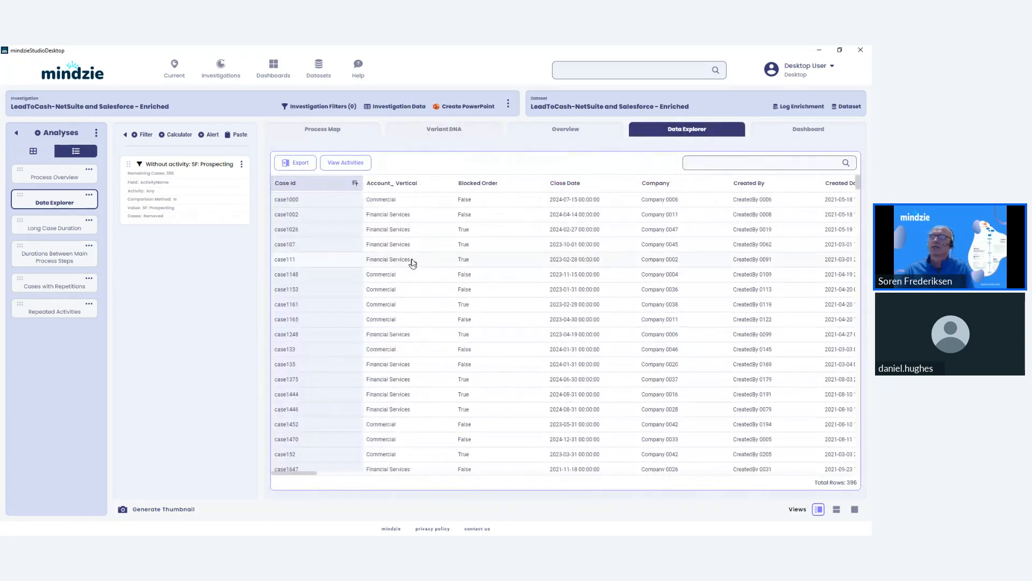
pyautogui.click(412, 263)
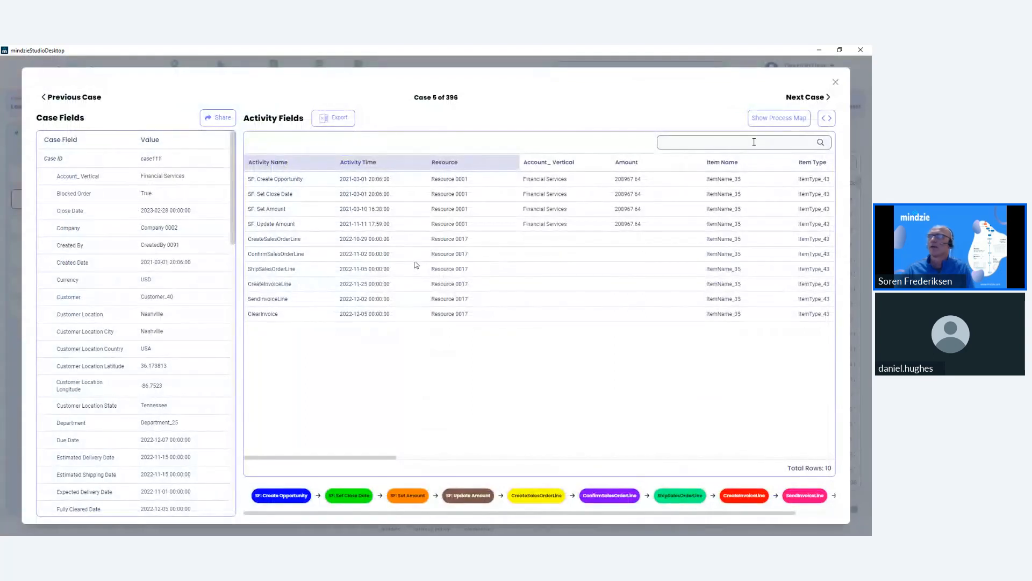
pyautogui.click(835, 82)
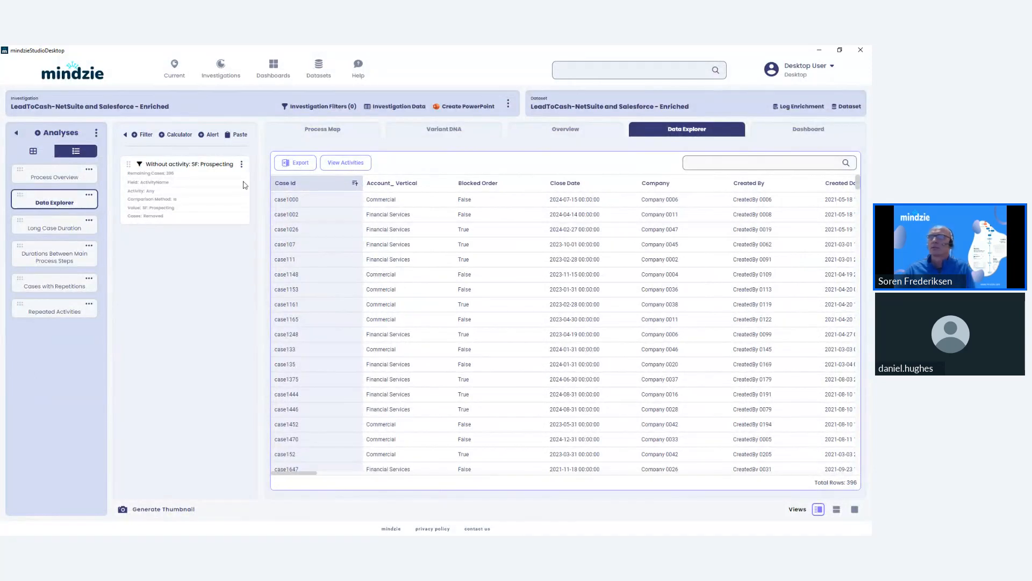
# - Show the filter and calculator blocks full width and add a Breakdown by Categories calculator on First Resource using CaseCount
pyautogui.click(855, 509)
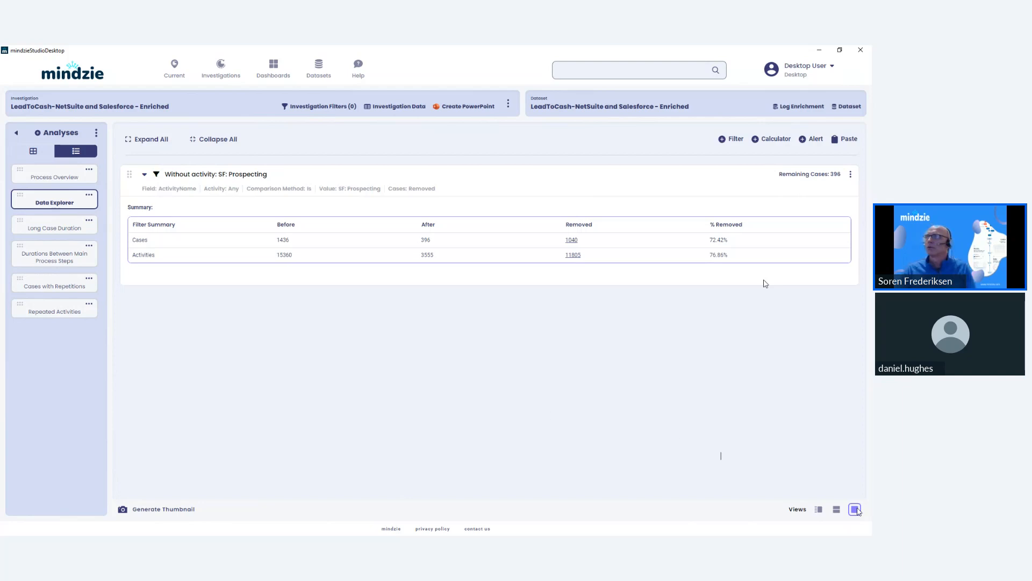
pyautogui.click(766, 141)
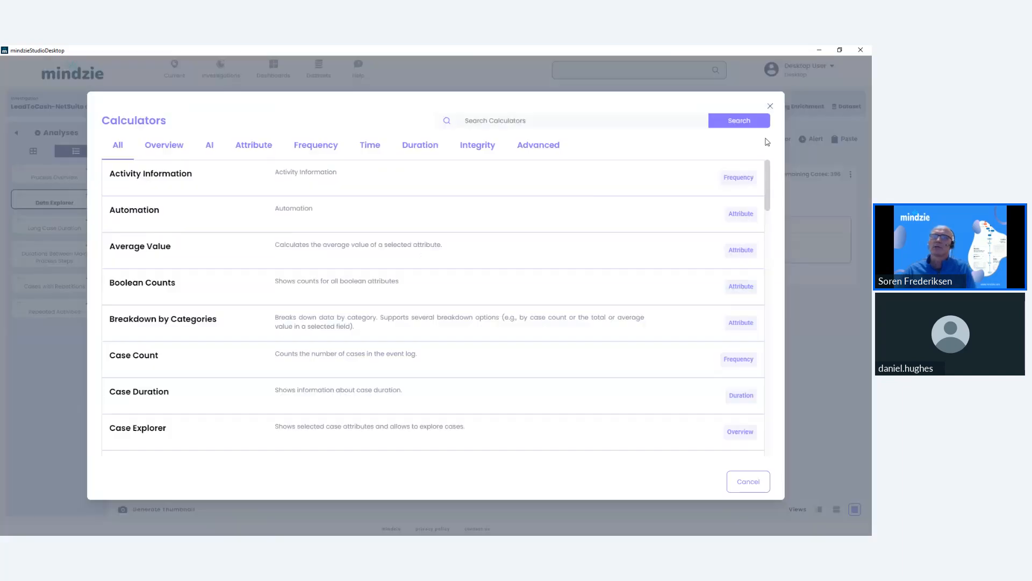
pyautogui.click(251, 321)
pyautogui.click(251, 286)
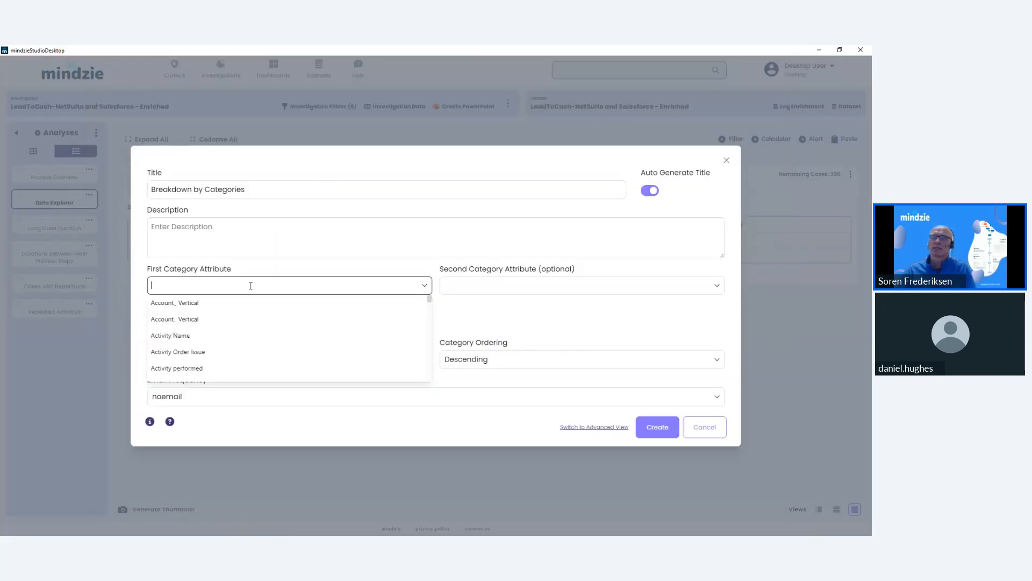
pyautogui.write('fir')
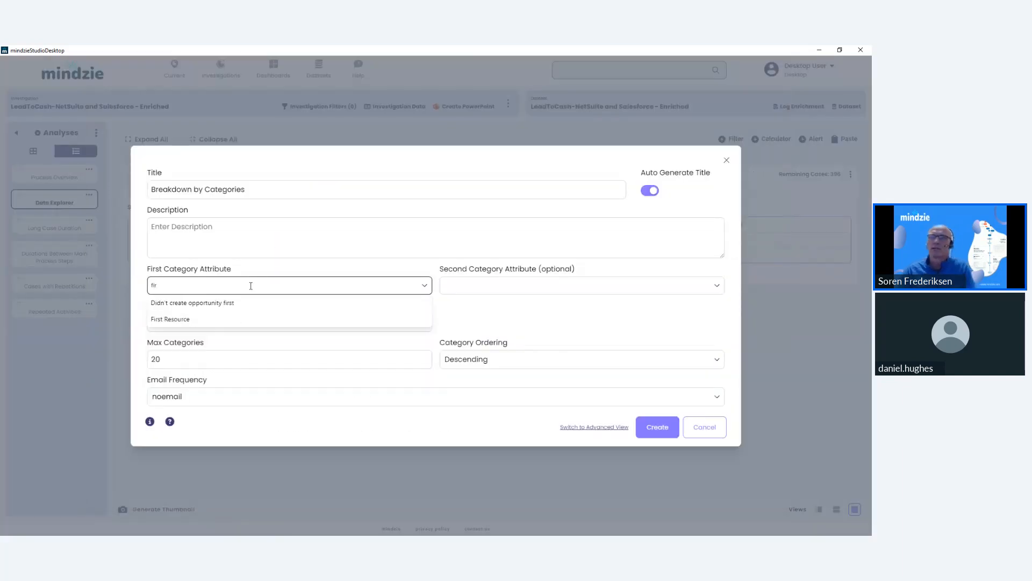
pyautogui.click(245, 320)
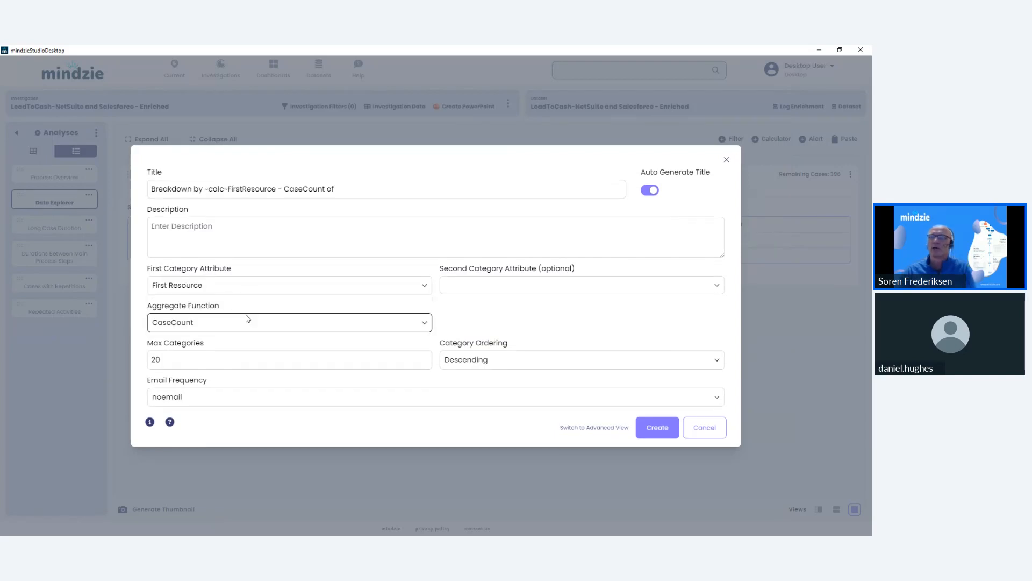
pyautogui.click(661, 429)
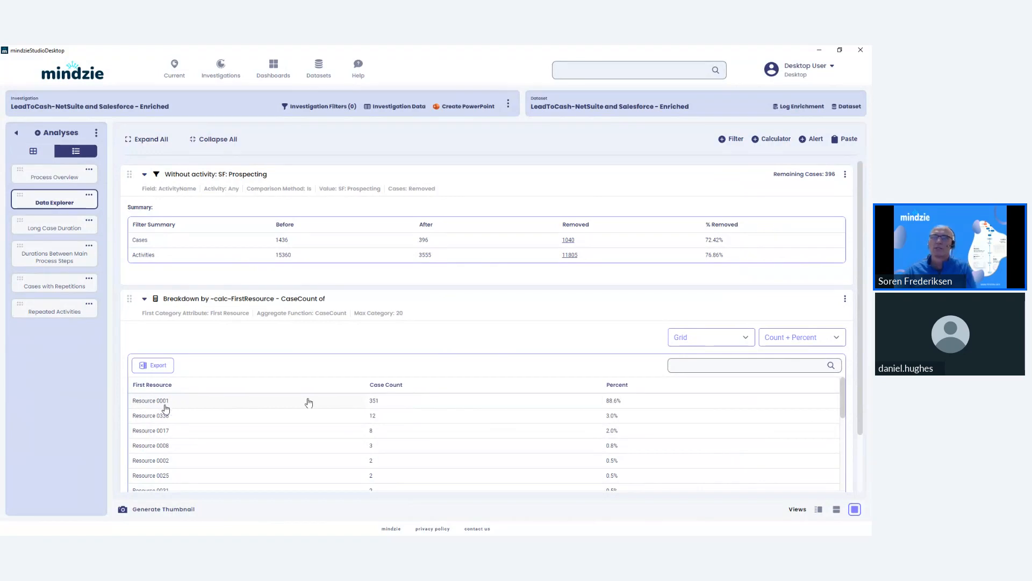
# - Move the First Resource breakdown above the SF: Prospecting filter, check it for all cases, and collapse it
pyautogui.click(223, 142)
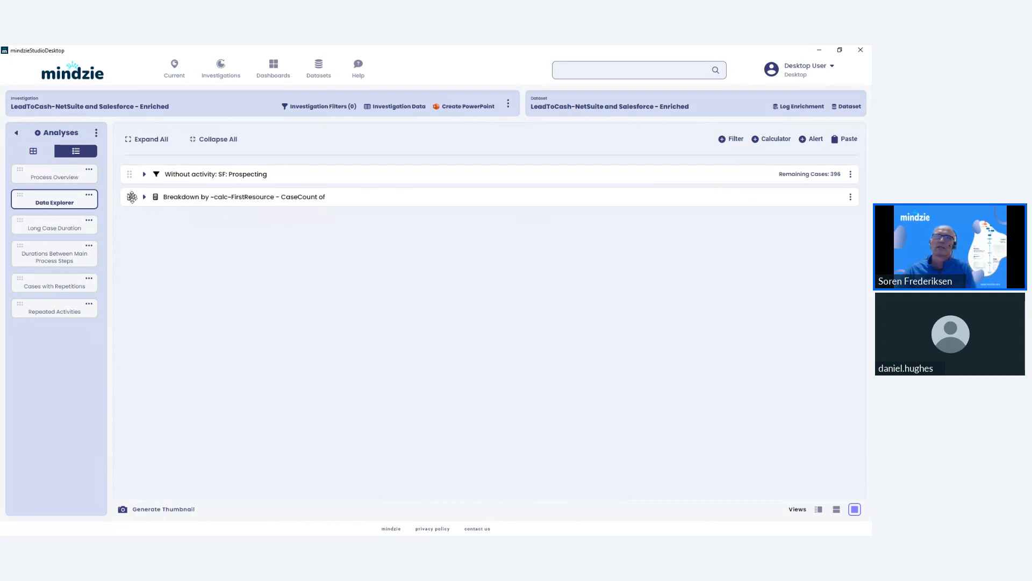
pyautogui.moveTo(132, 197); pyautogui.dragTo(133, 172)
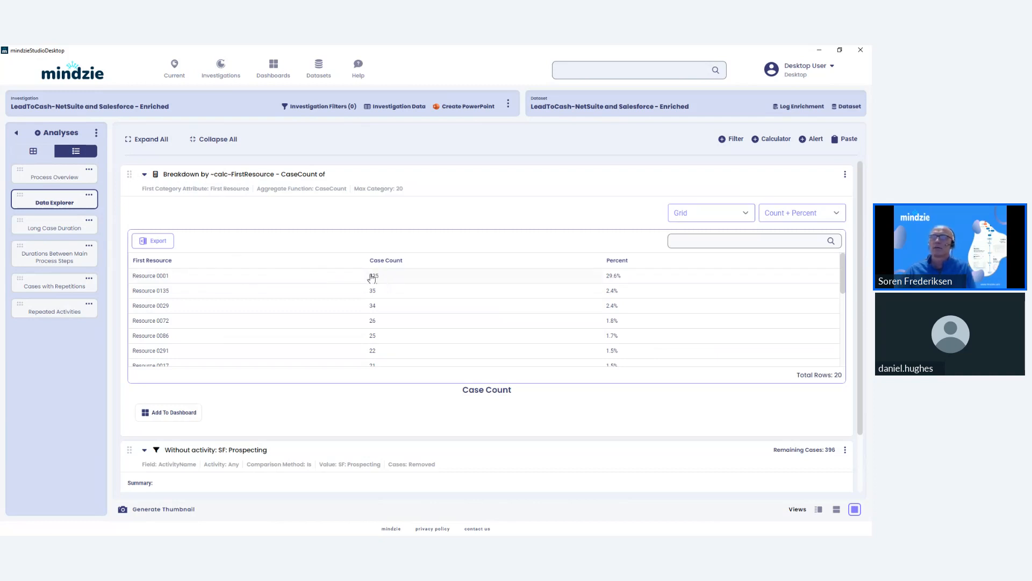
pyautogui.click(144, 176)
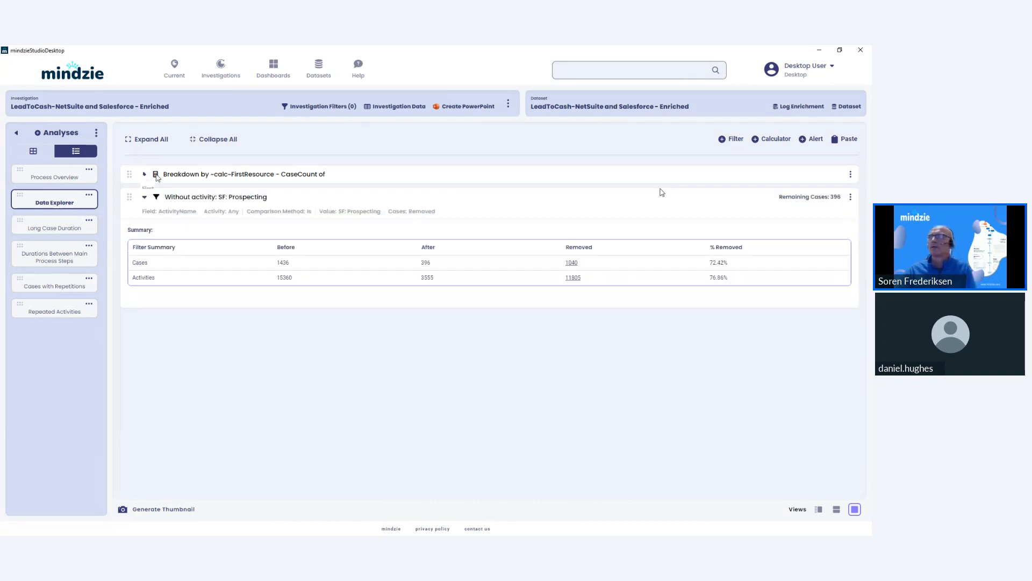
# - Start a Root Cause Analysis calculator and name its outcome "no prospecting"
pyautogui.click(767, 140)
pyautogui.click(463, 120)
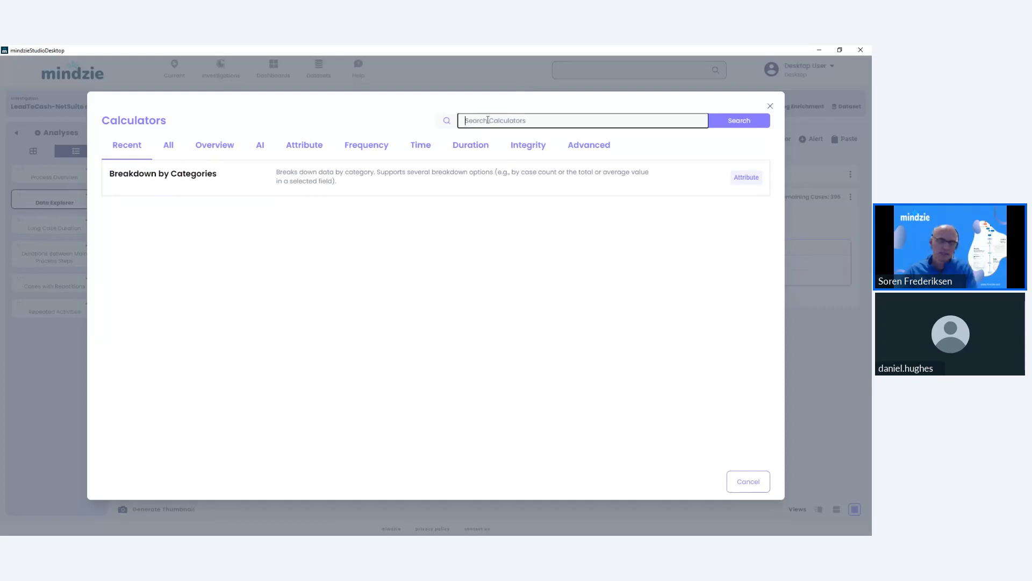
pyautogui.write('root')
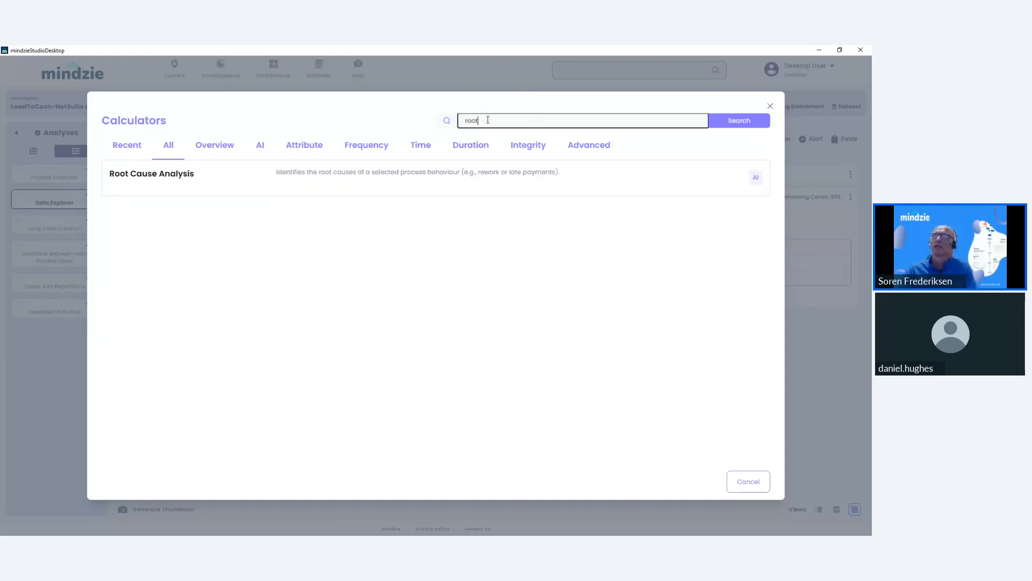
pyautogui.click(473, 167)
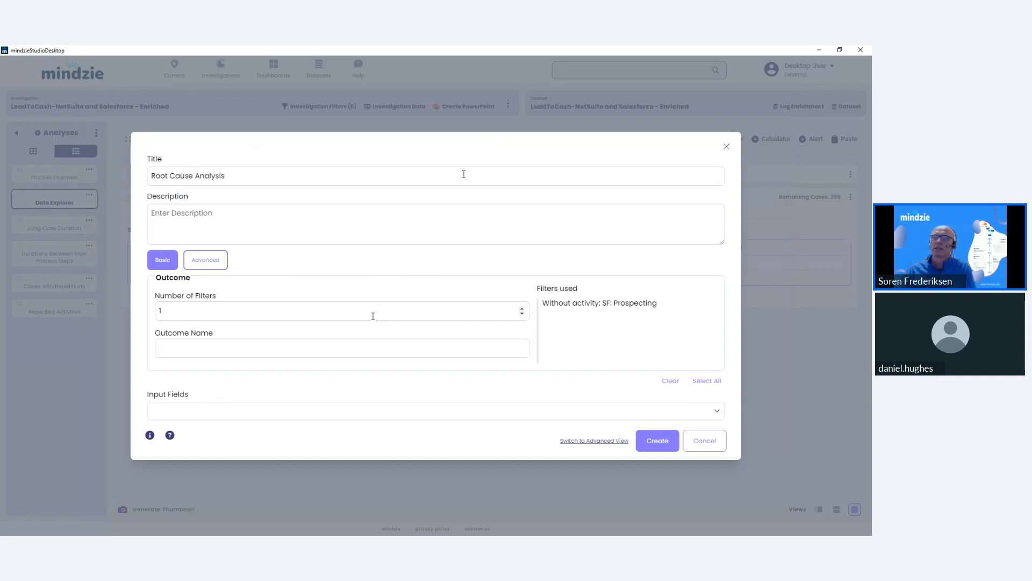
pyautogui.click(222, 343)
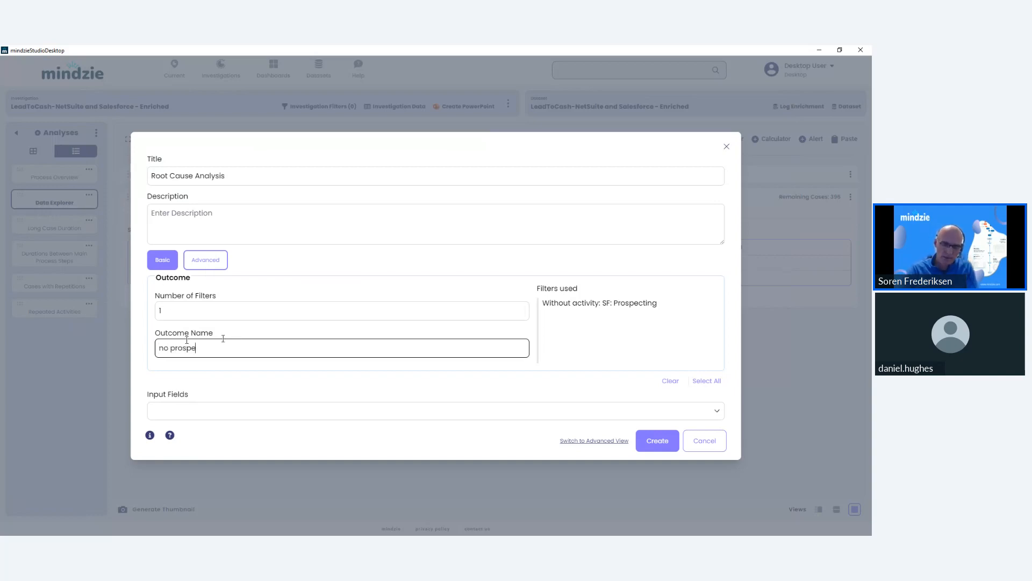
pyautogui.write('cting')
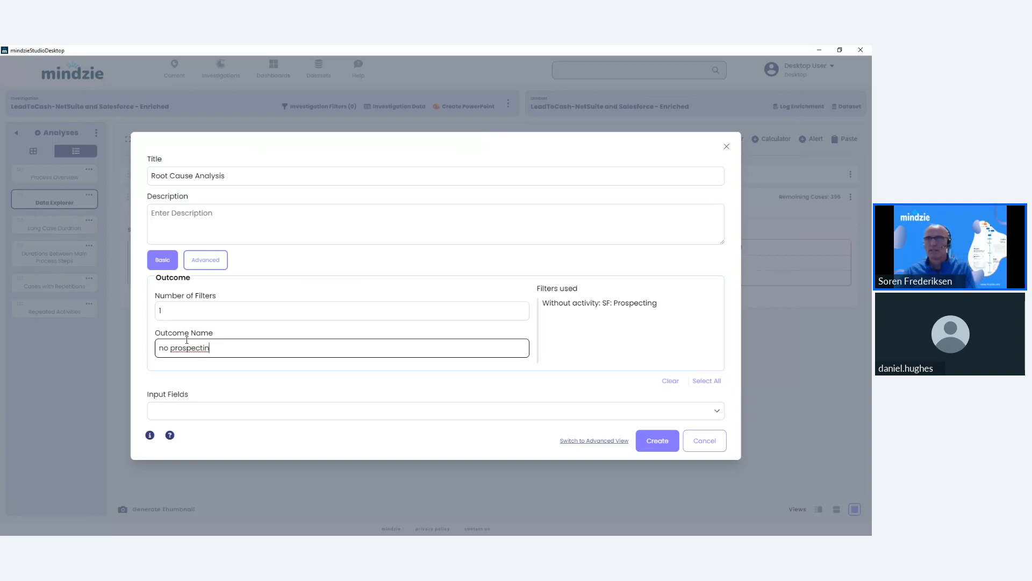
# - Select Account_ Vertical and First Resource as the root cause analysis input fields
pyautogui.click(224, 413)
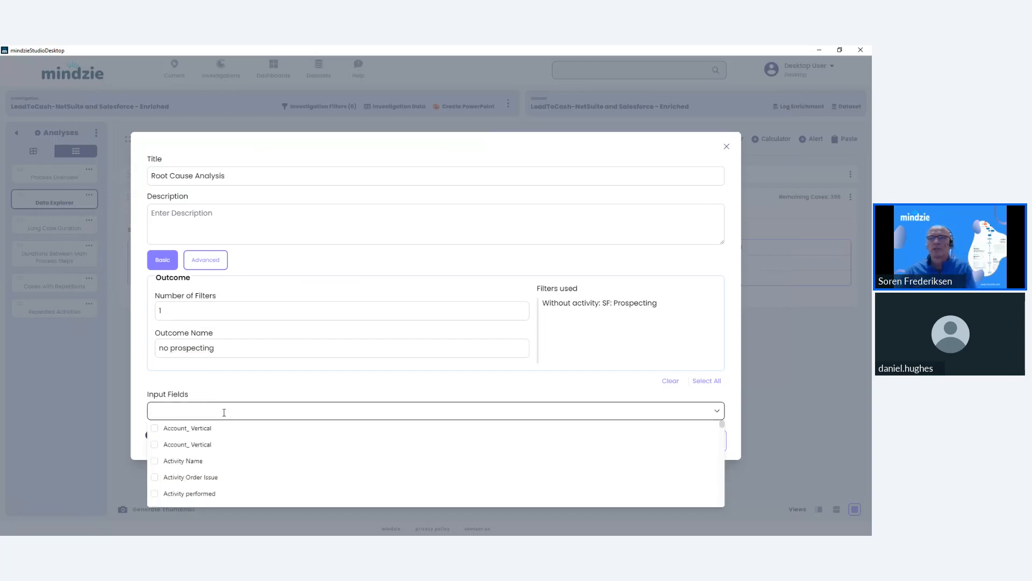
pyautogui.click(176, 428)
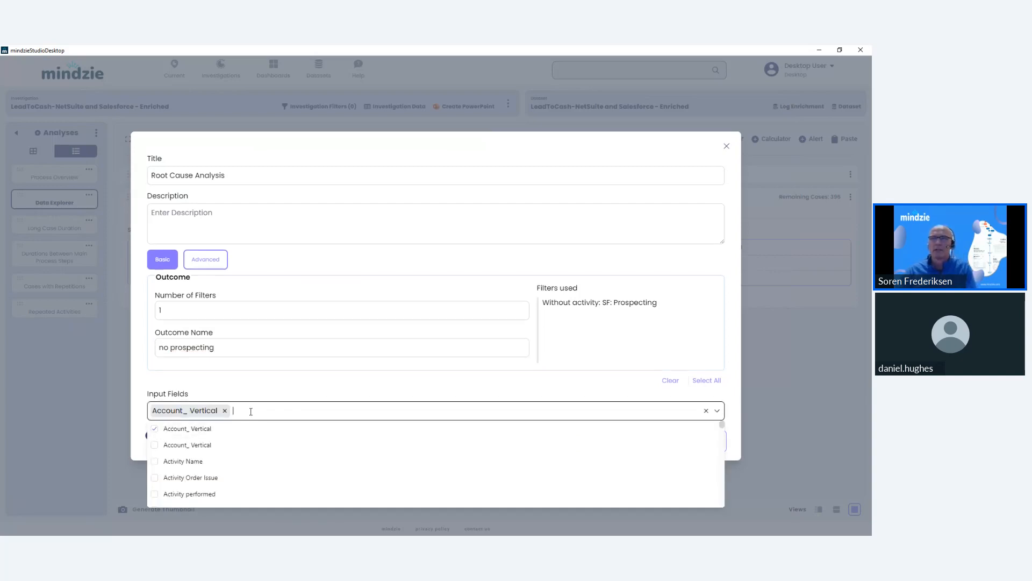
pyautogui.write('f')
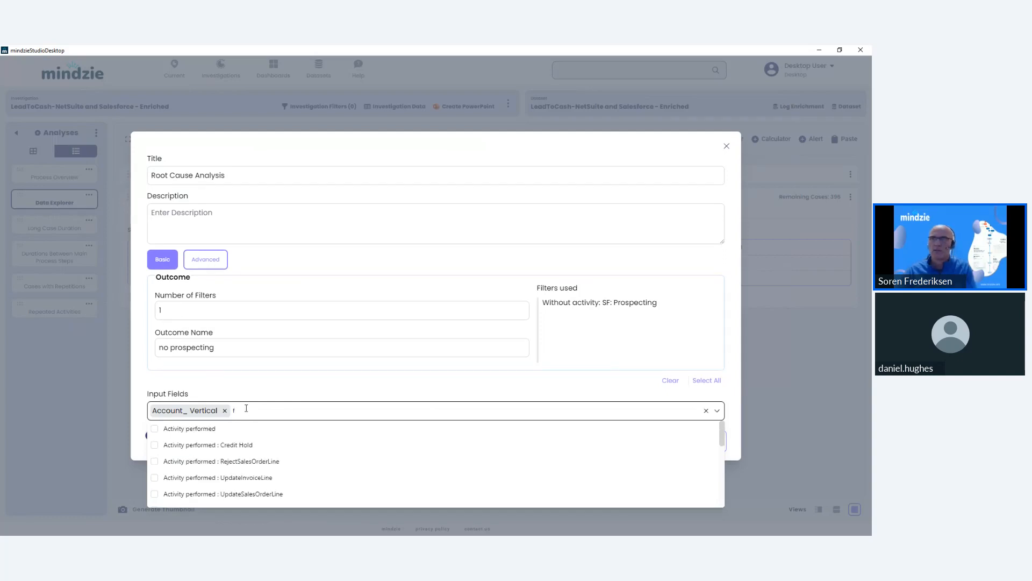
pyautogui.write('ir')
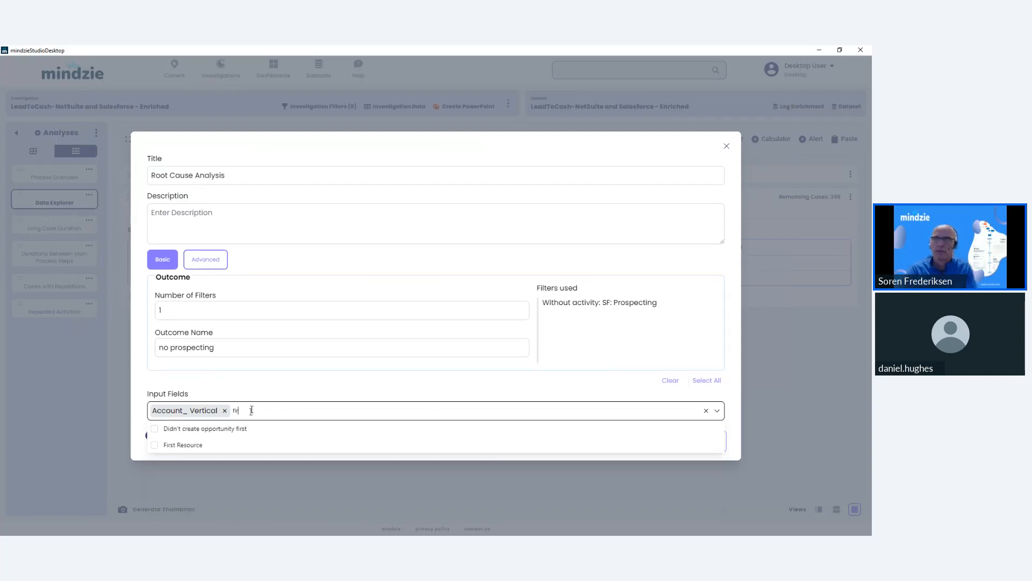
pyautogui.write('st')
pyautogui.click(159, 446)
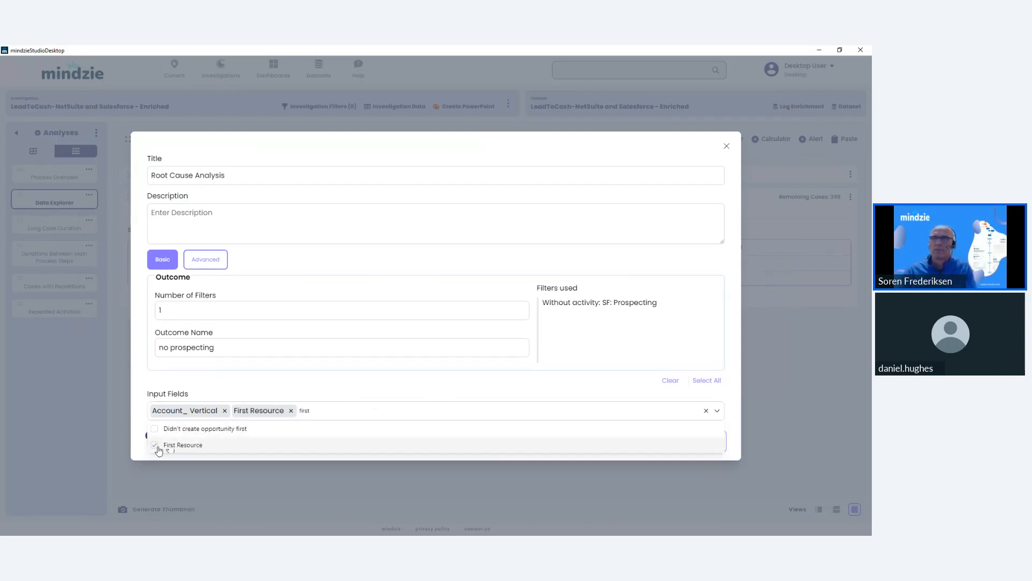
# - Add Customer to the root cause analysis input fields
pyautogui.click(300, 413)
pyautogui.click(293, 461)
pyautogui.click(300, 415)
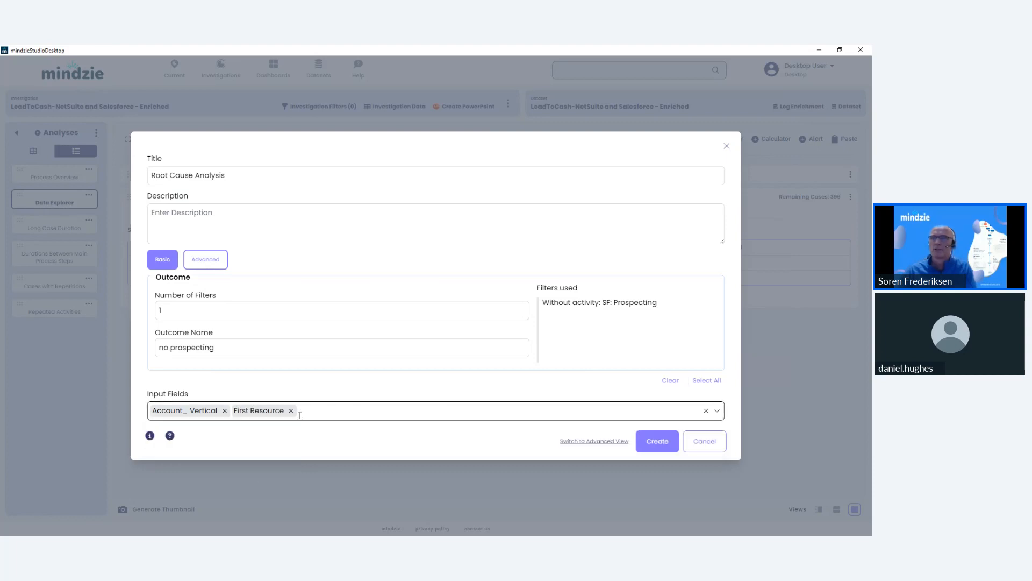
pyautogui.click(300, 413)
pyautogui.write('c')
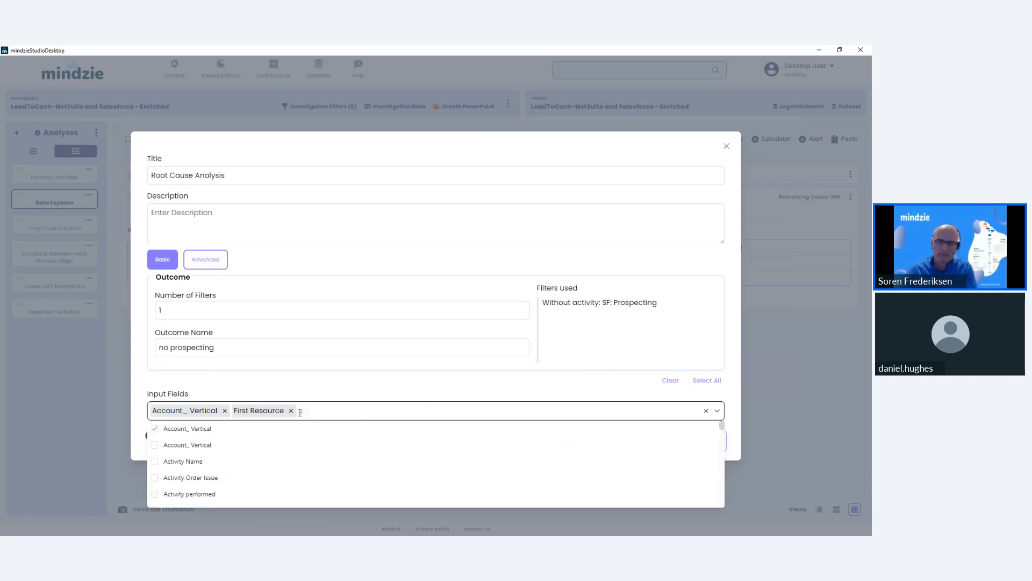
pyautogui.write('us')
pyautogui.click(136, 450)
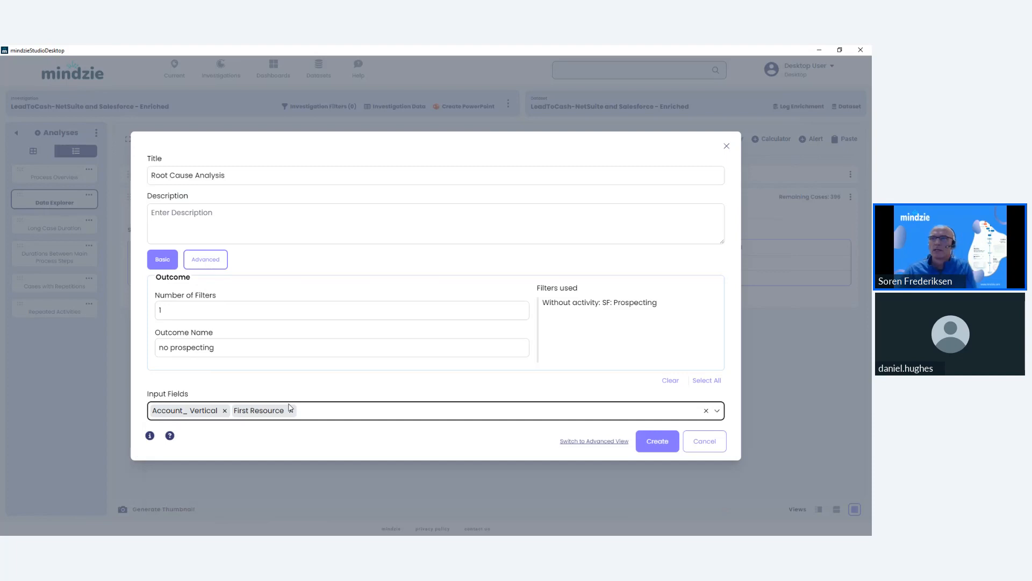
pyautogui.click(320, 410)
pyautogui.click(325, 410)
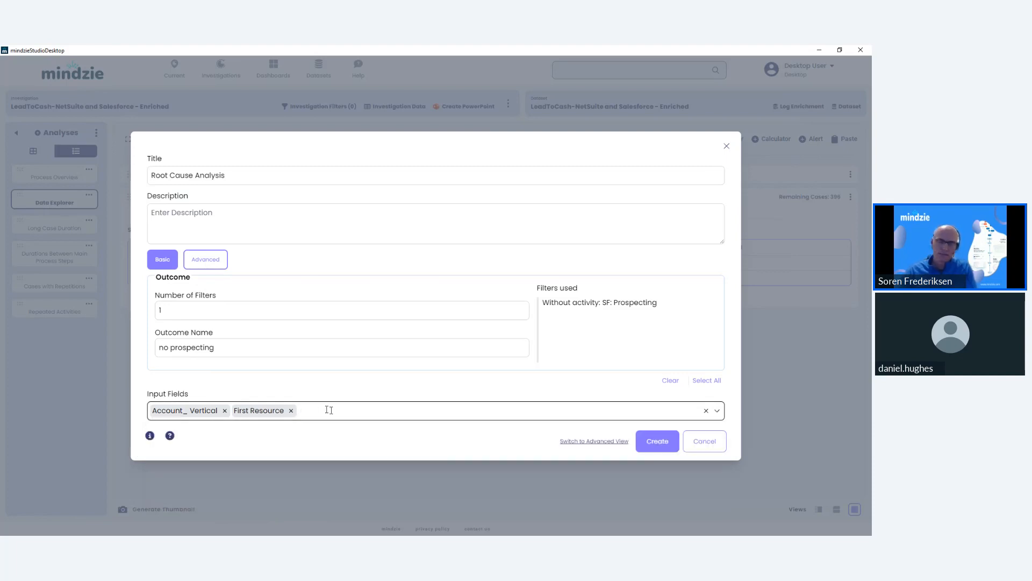
pyautogui.click(330, 410)
pyautogui.write('cust')
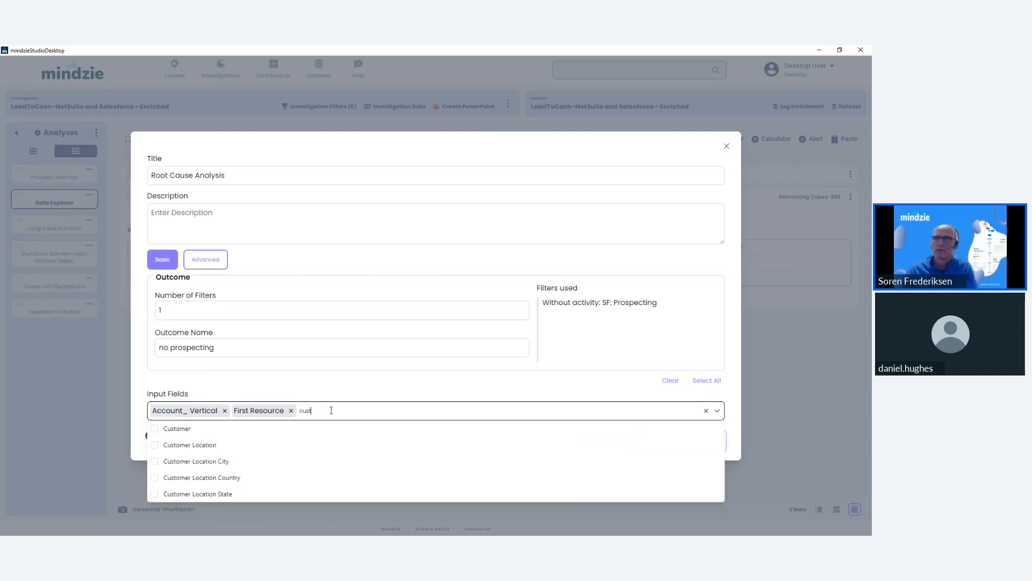
pyautogui.click(155, 429)
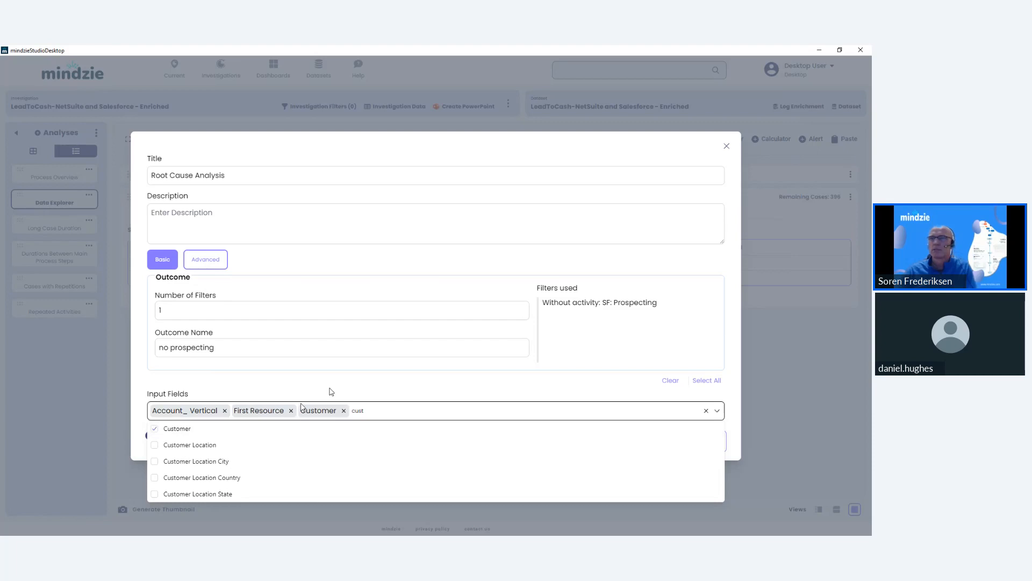
# - Create the Root Cause Analysis calculator and review its likelihood figures for cases with no prospecting
pyautogui.click(331, 391)
pyautogui.click(658, 438)
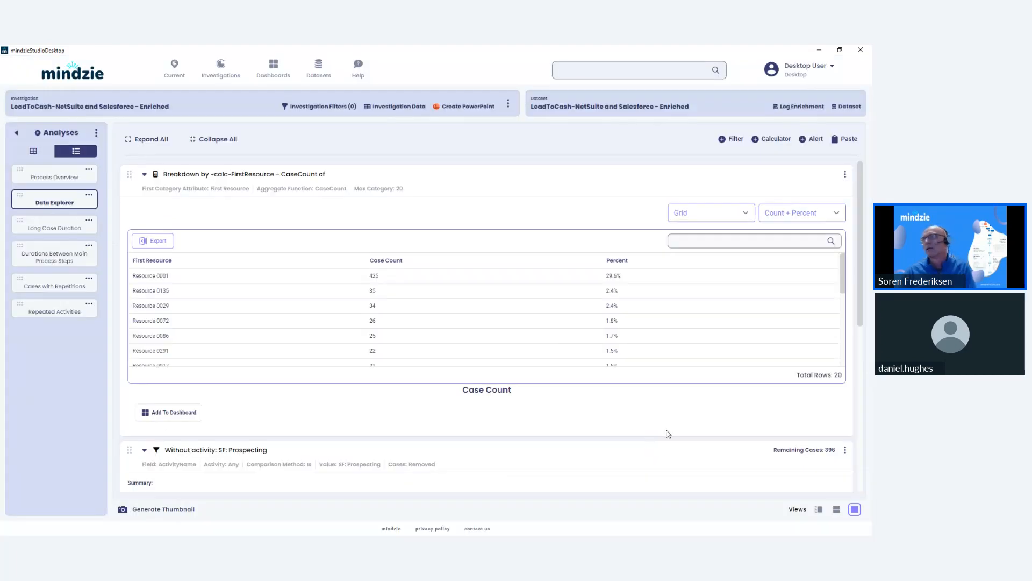
pyautogui.scroll(-6, 684, 411)
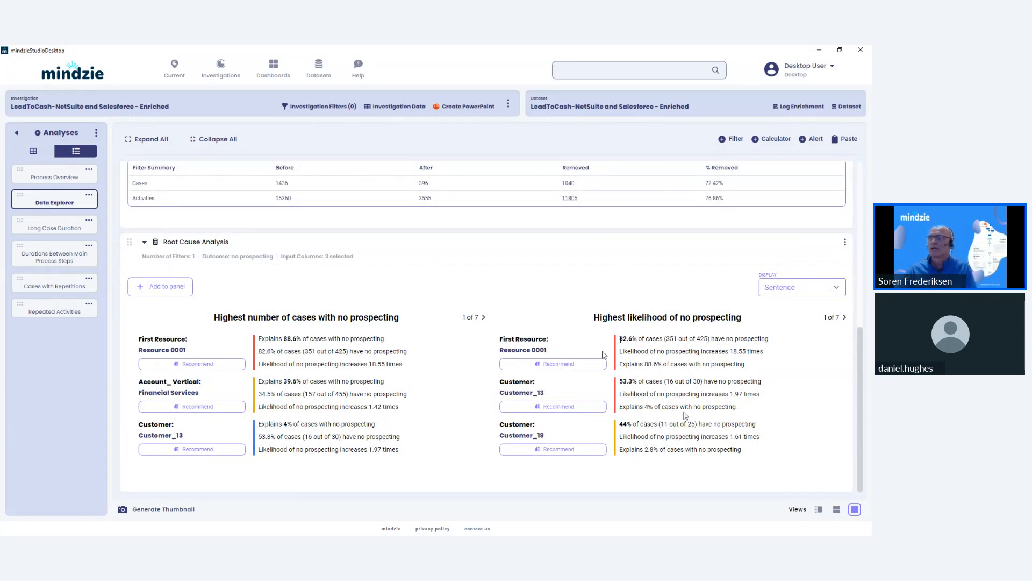
pyautogui.moveTo(622, 339); pyautogui.dragTo(634, 340)
pyautogui.moveTo(619, 381); pyautogui.dragTo(637, 381)
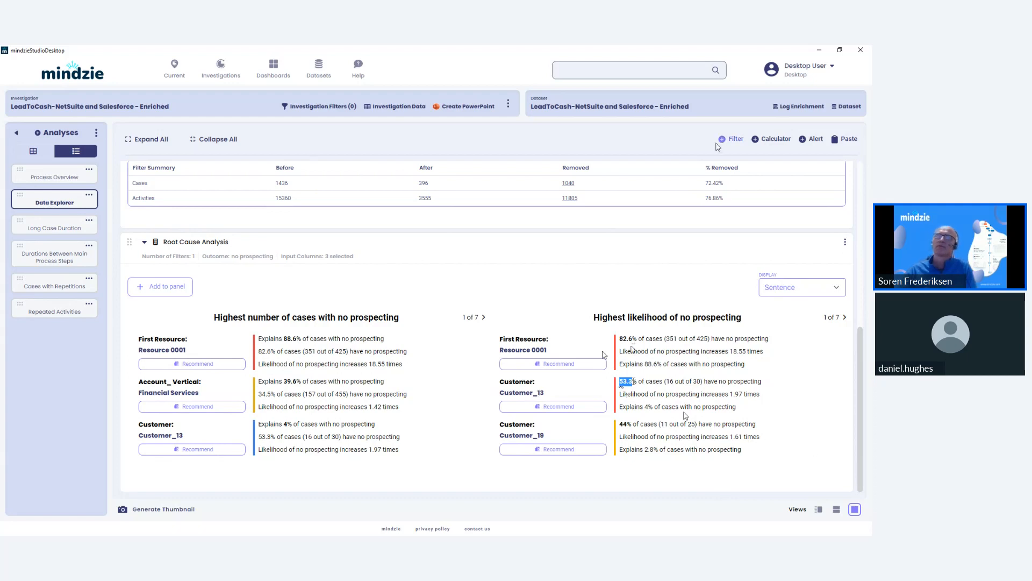
# - Create a blank analysis named "Rejected Salesorder"
pyautogui.click(69, 138)
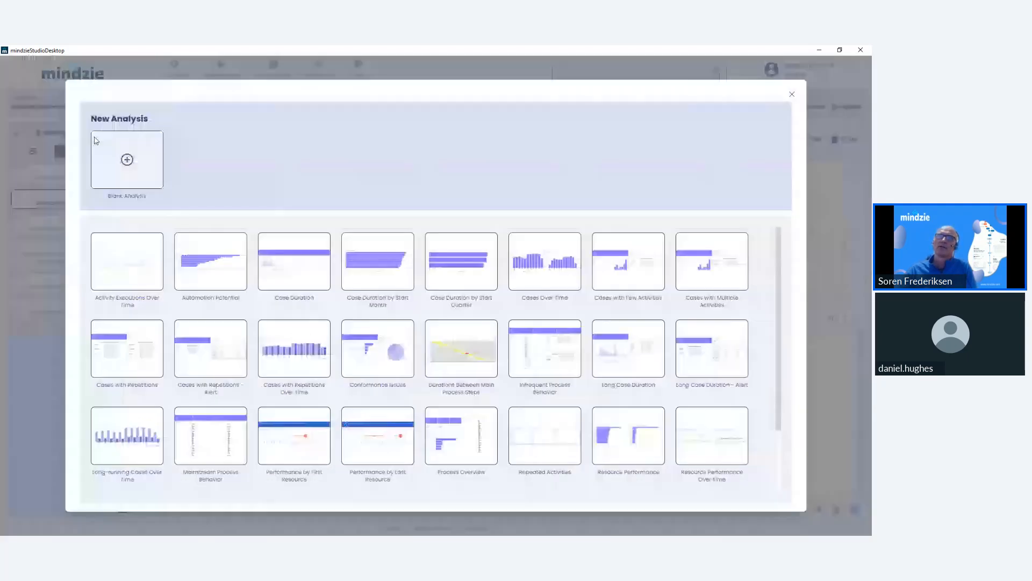
pyautogui.click(123, 155)
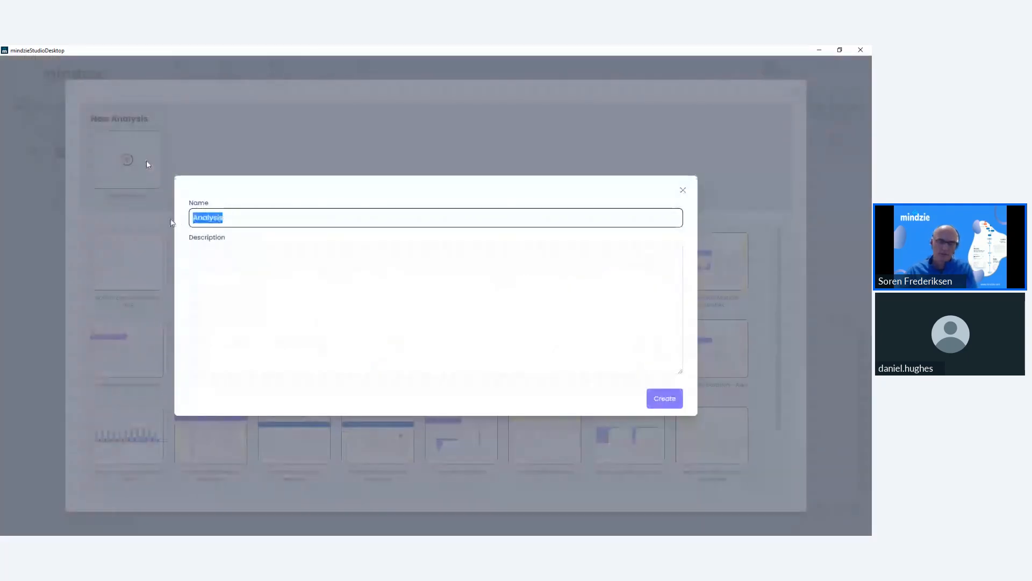
pyautogui.write('Reje')
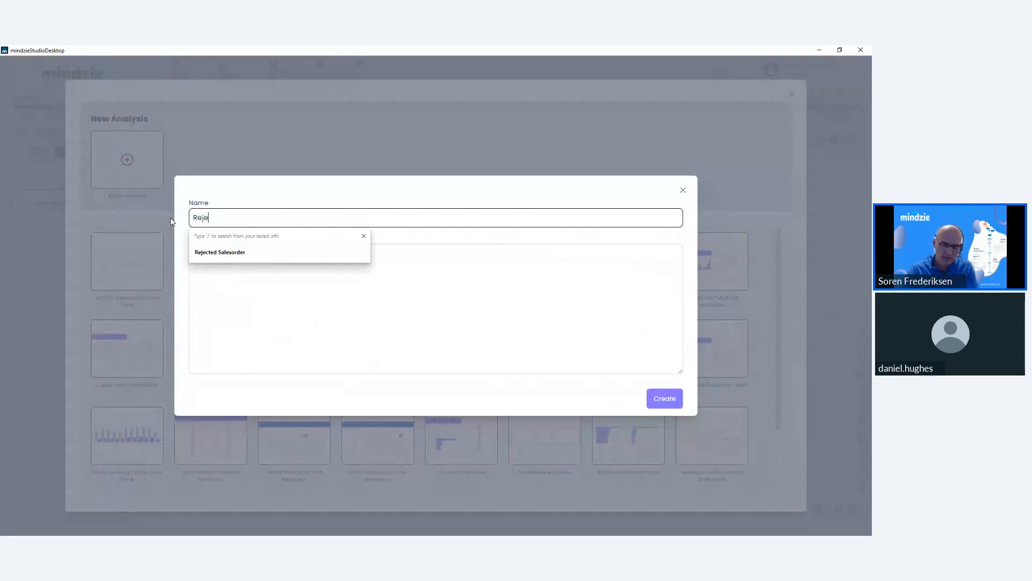
pyautogui.write('cted Sales')
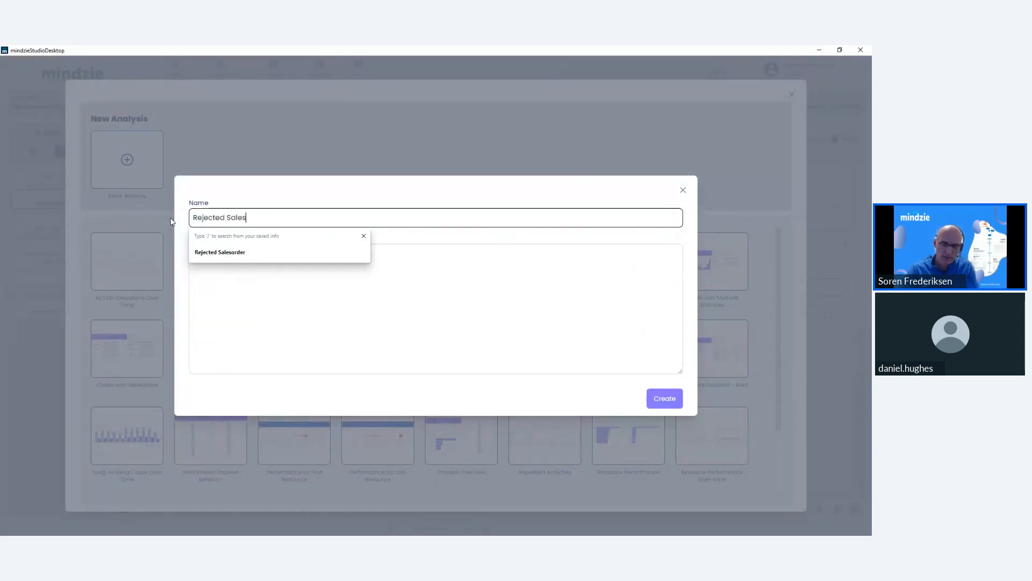
pyautogui.write('Order')
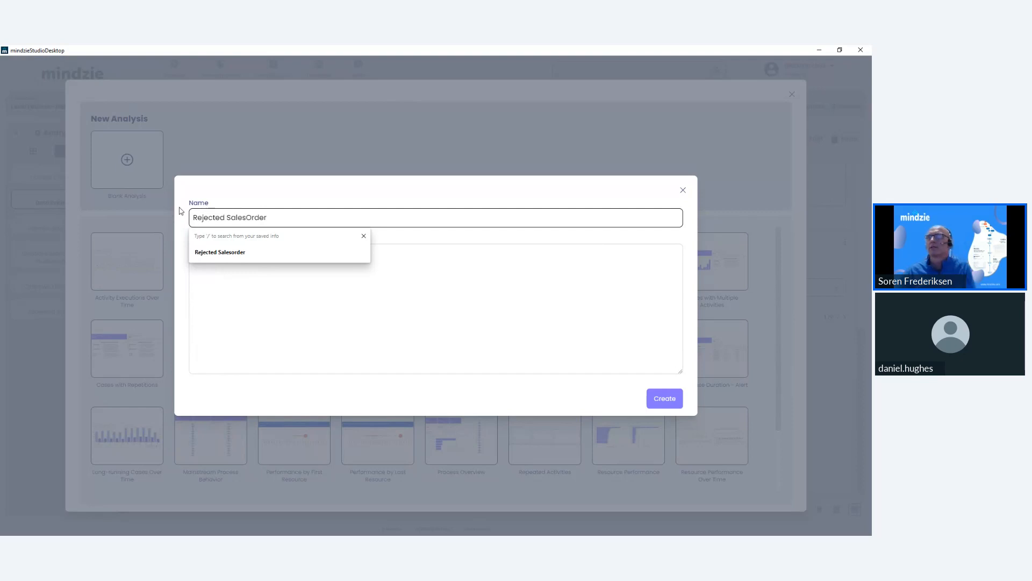
pyautogui.click(220, 252)
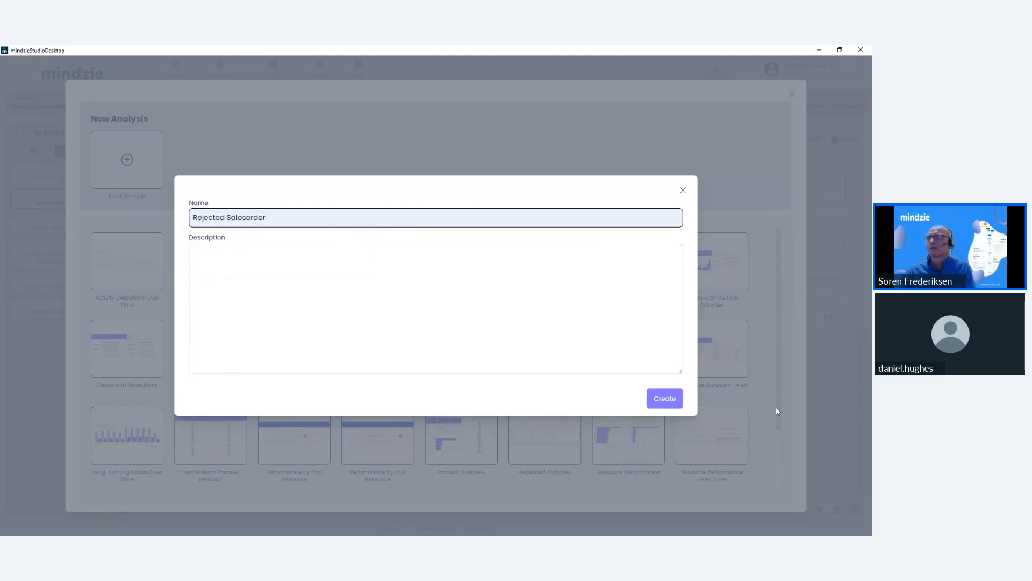
pyautogui.click(672, 398)
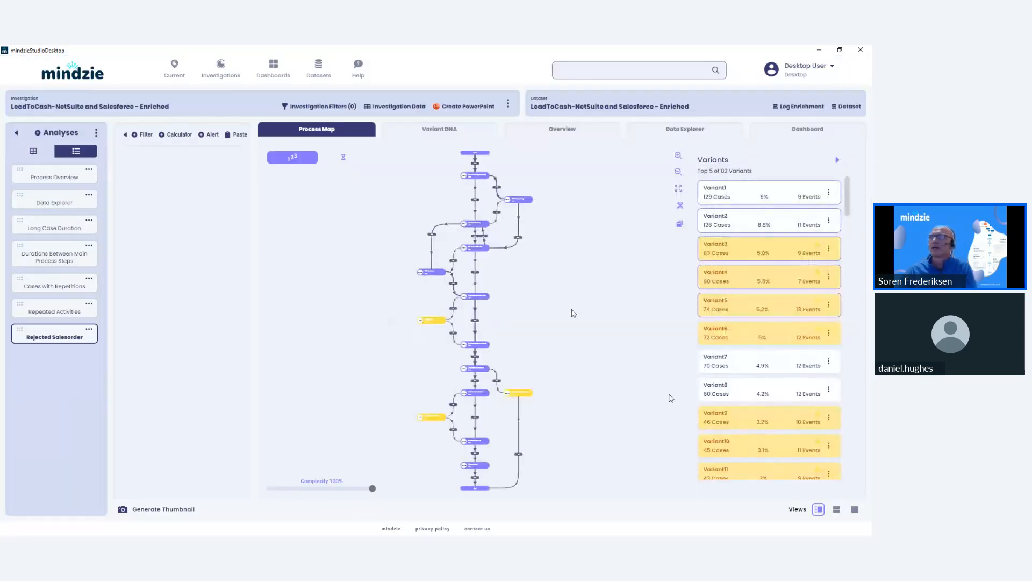
# - Filter the Rejected Salesorder analysis to cases with the RejectSalesOrderLine activity and show the filter block full width
pyautogui.click(678, 156)
pyautogui.click(677, 156)
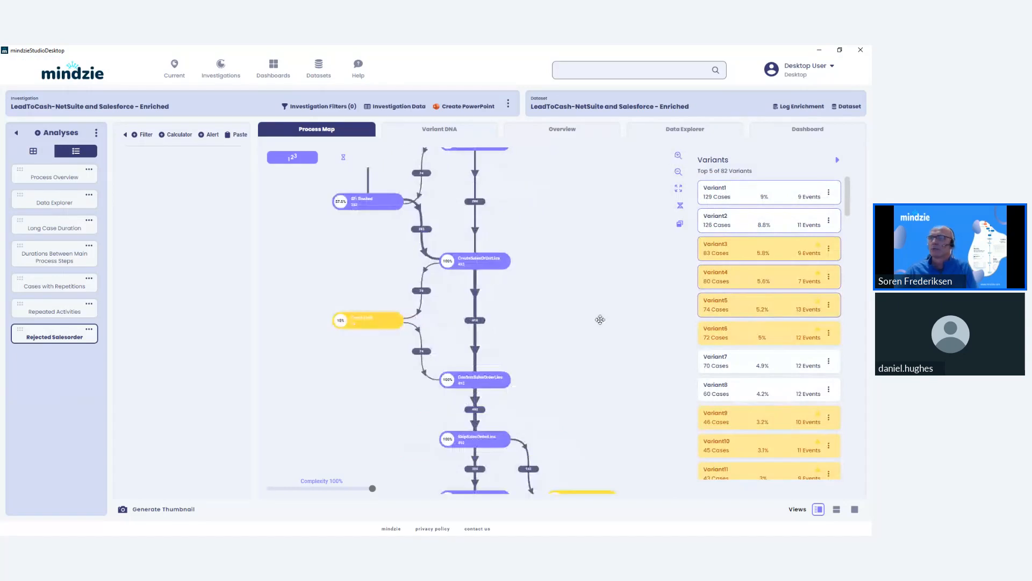
pyautogui.moveTo(557, 369); pyautogui.dragTo(506, 236)
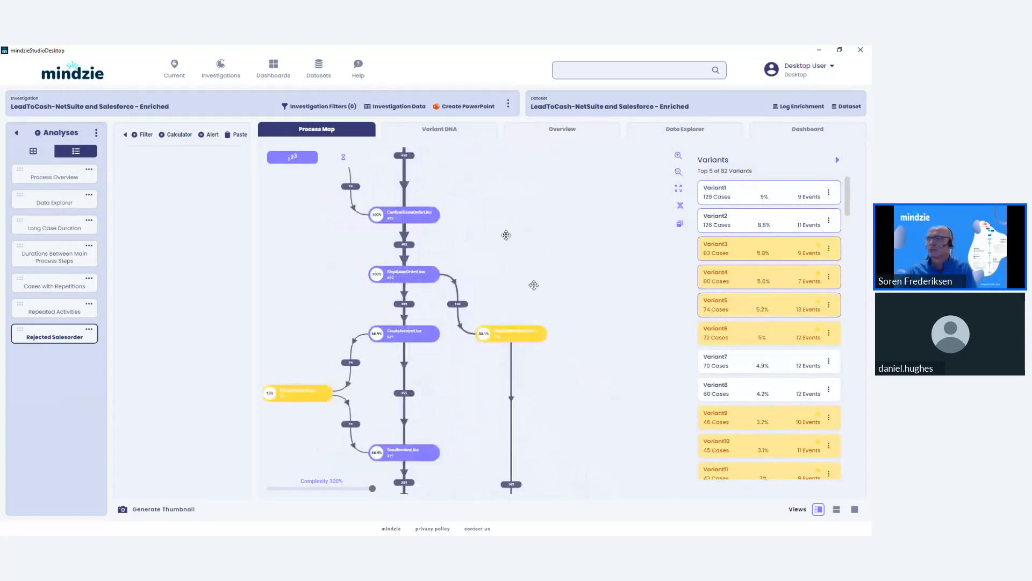
pyautogui.moveTo(534, 285); pyautogui.dragTo(484, 221)
pyautogui.click(485, 268)
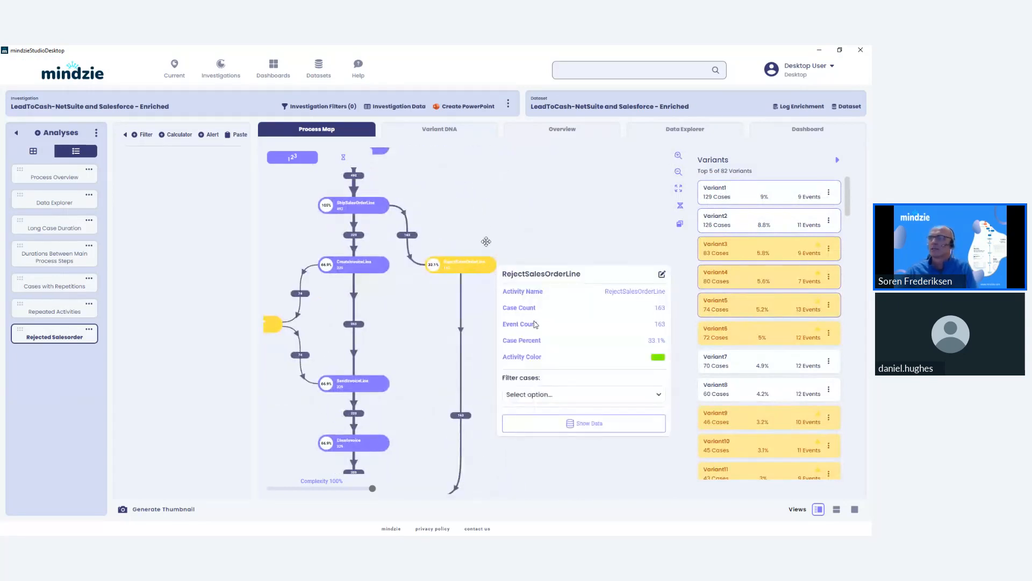
pyautogui.click(545, 395)
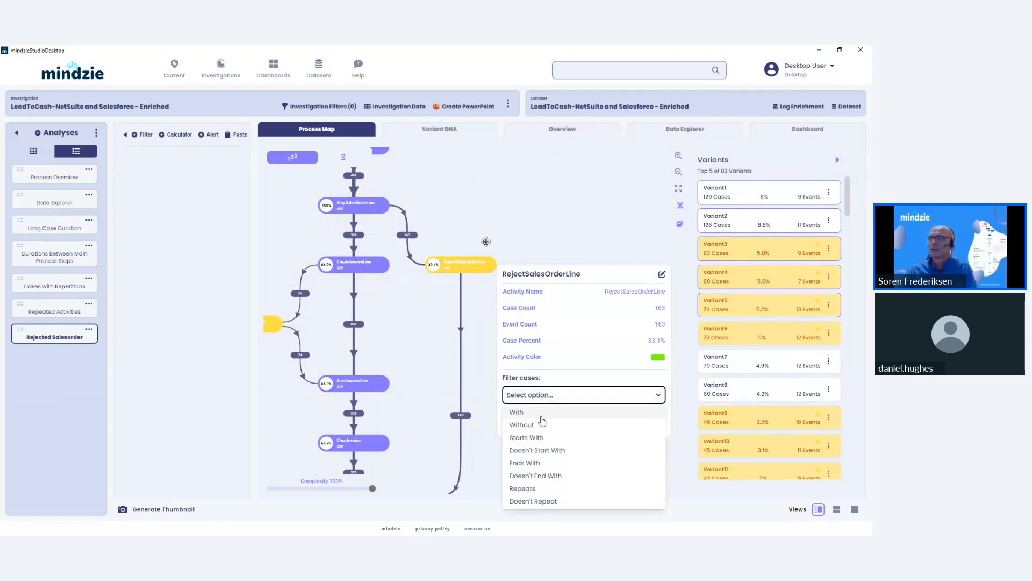
pyautogui.click(540, 415)
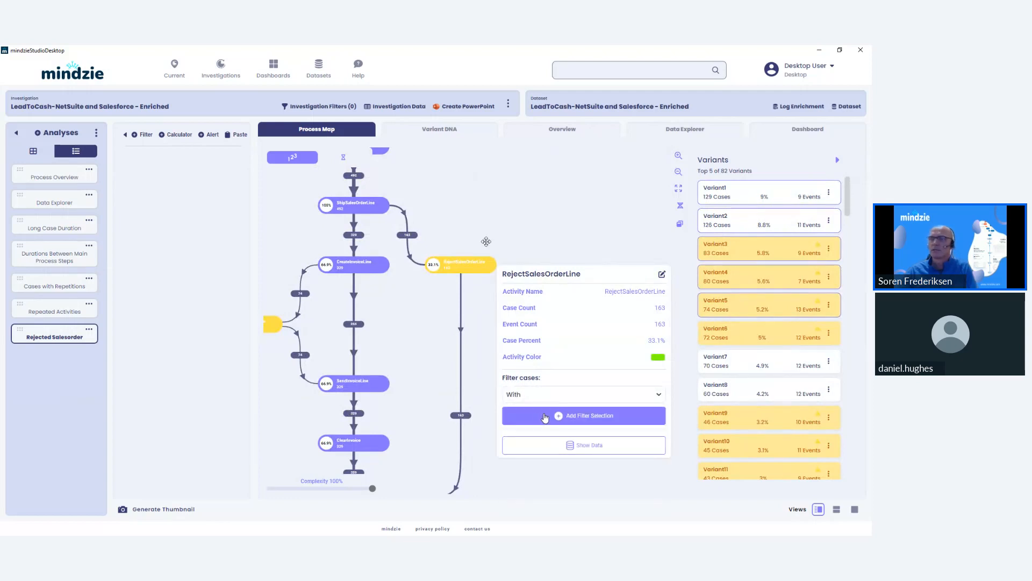
pyautogui.click(542, 415)
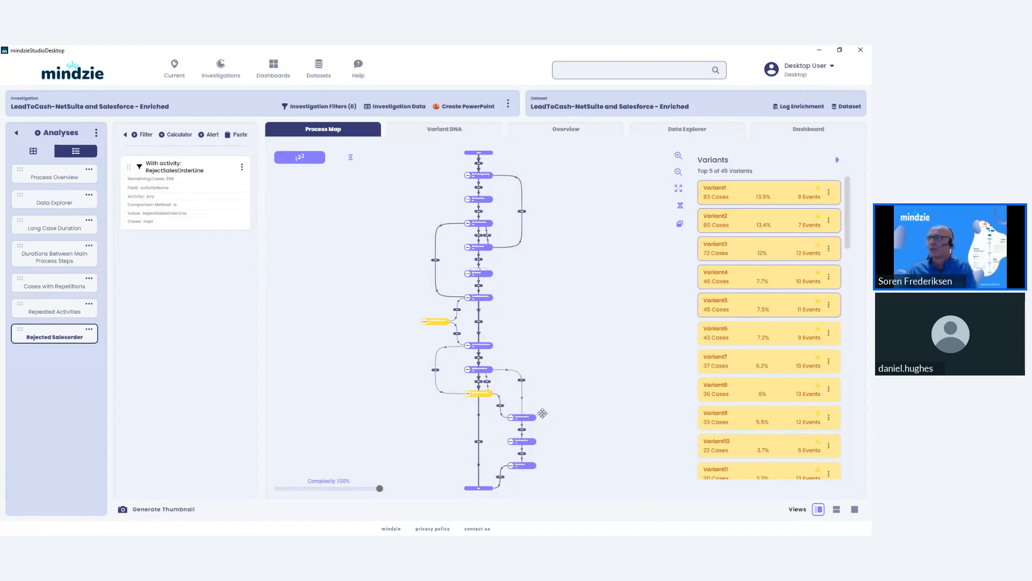
pyautogui.click(854, 509)
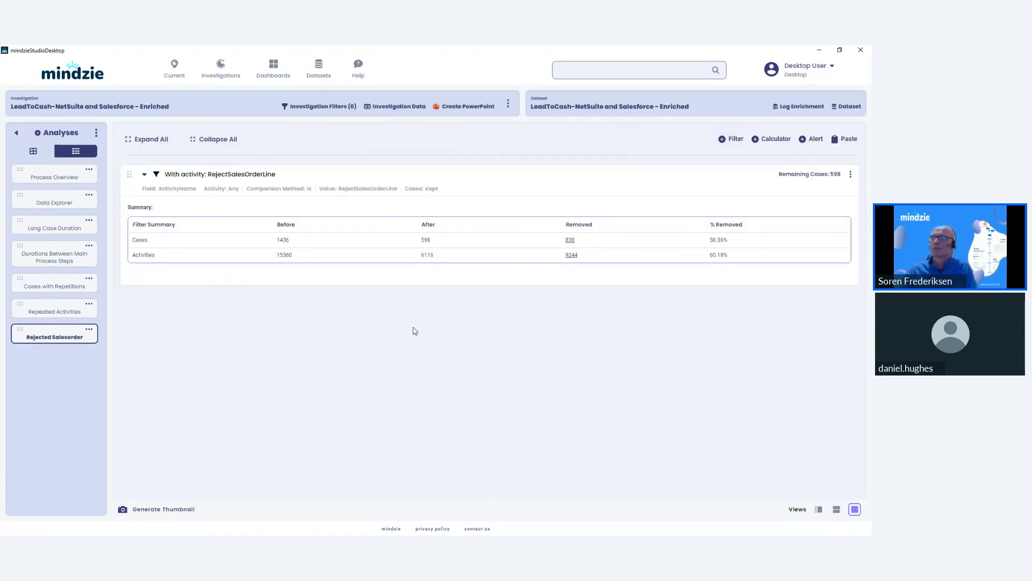
# - Copy the Root Cause Analysis block from the Data Explorer analysis and paste it into Rejected Salesorder
pyautogui.click(81, 206)
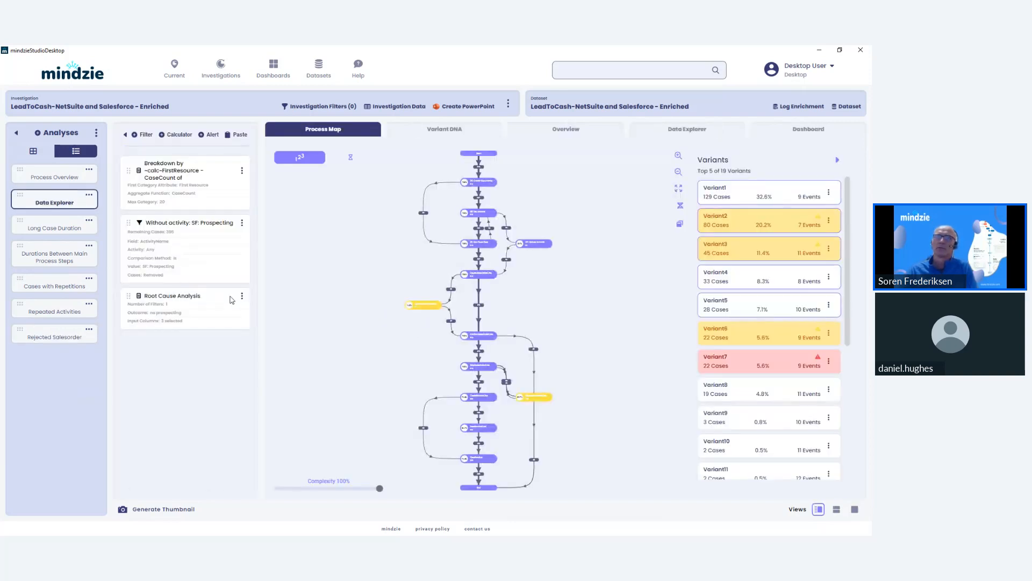
pyautogui.click(242, 297)
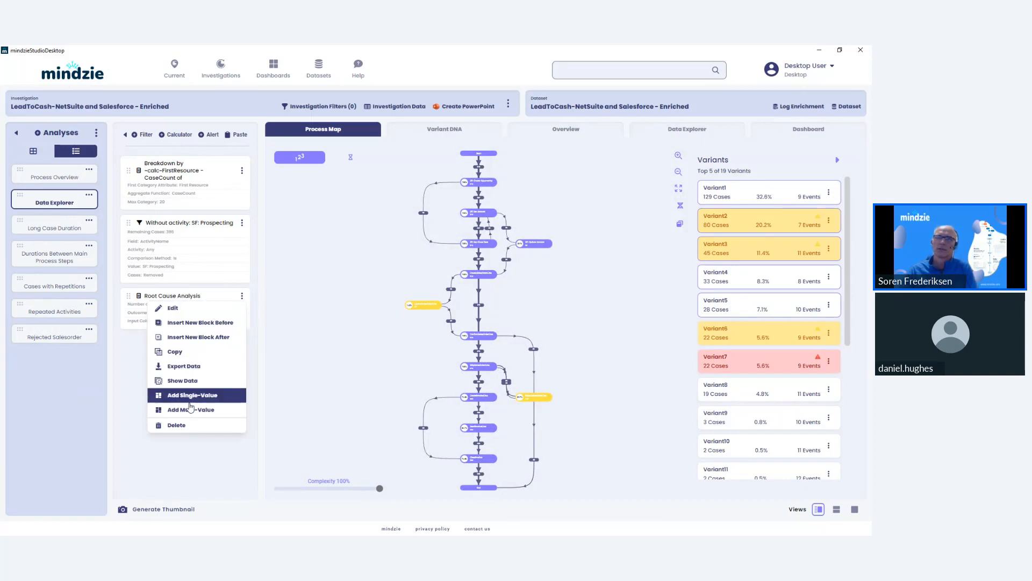
pyautogui.click(193, 352)
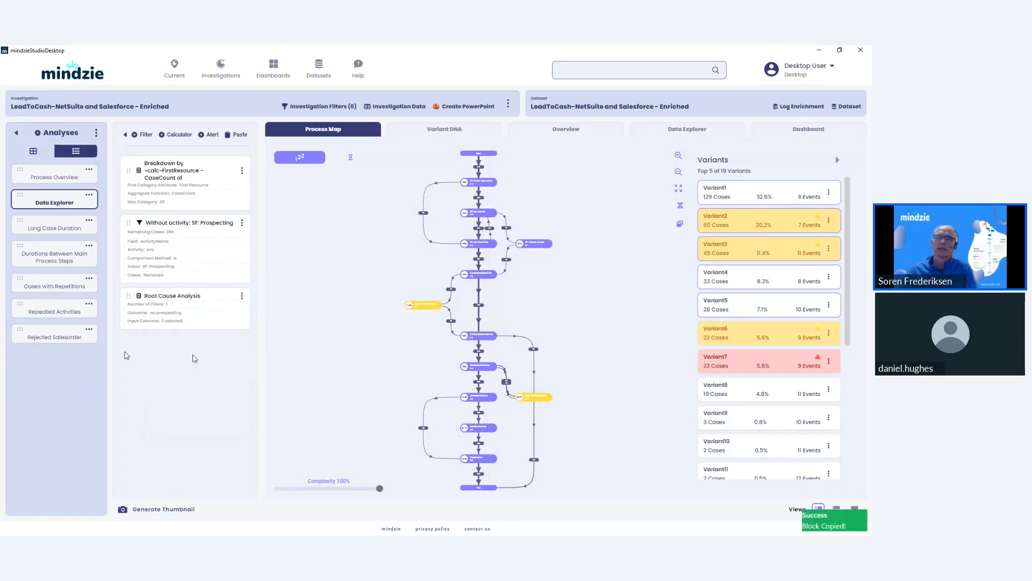
pyautogui.click(92, 340)
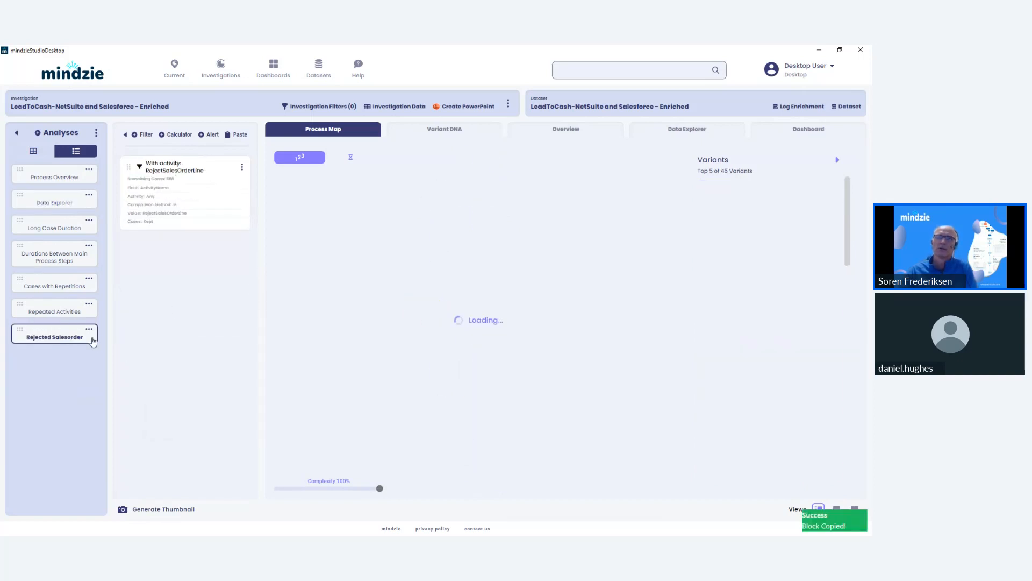
pyautogui.click(239, 135)
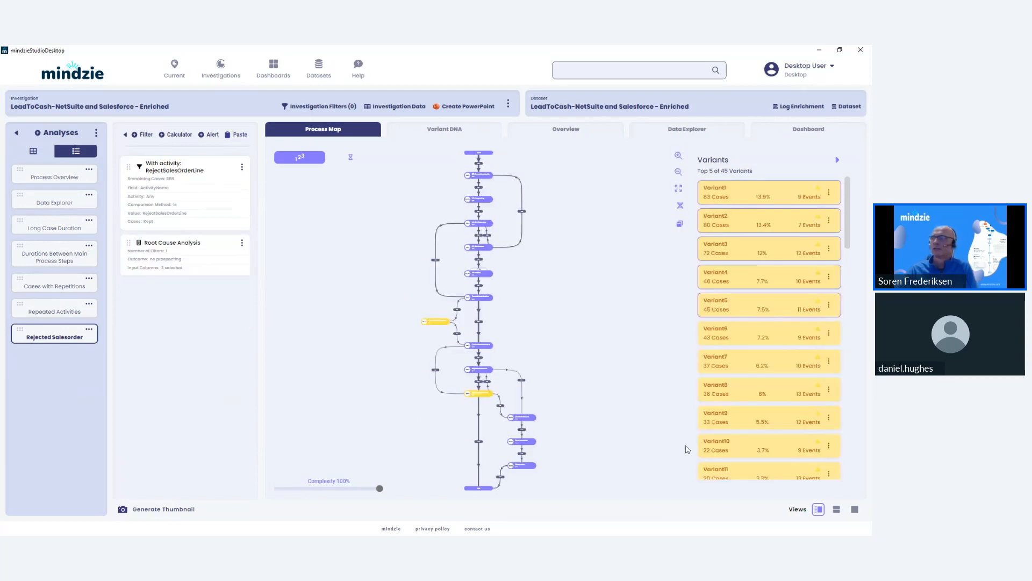
# - Show the blocks full width and change the pasted Root Cause Analysis outcome name to "rejected salesorder"
pyautogui.click(855, 509)
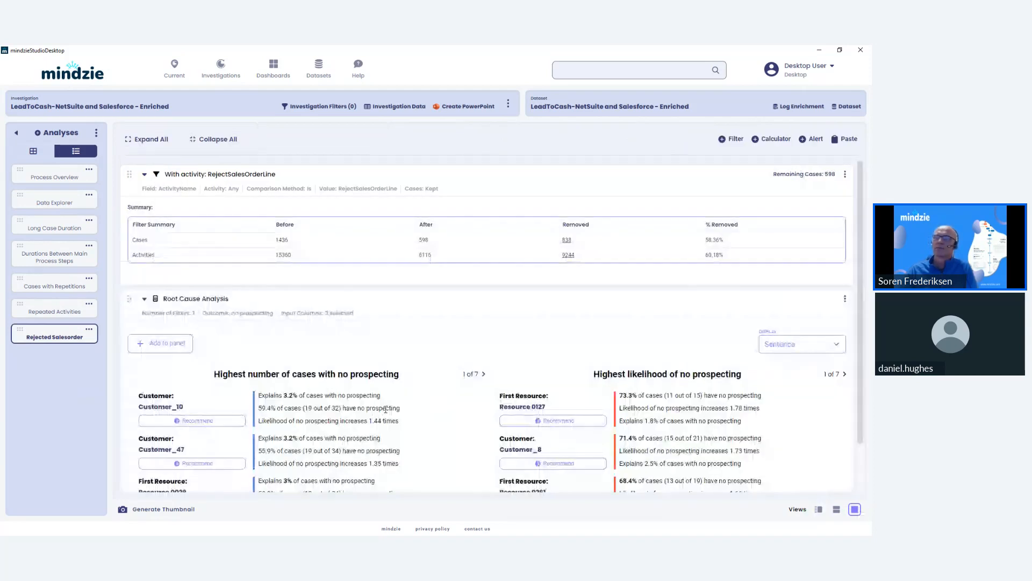
pyautogui.scroll(-2, 386, 410)
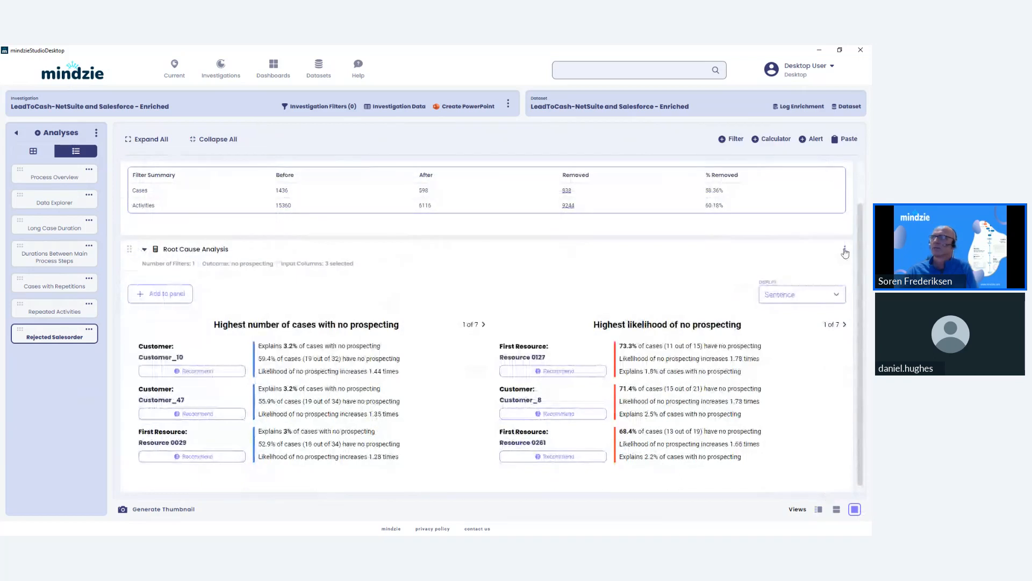
pyautogui.click(845, 251)
pyautogui.click(769, 260)
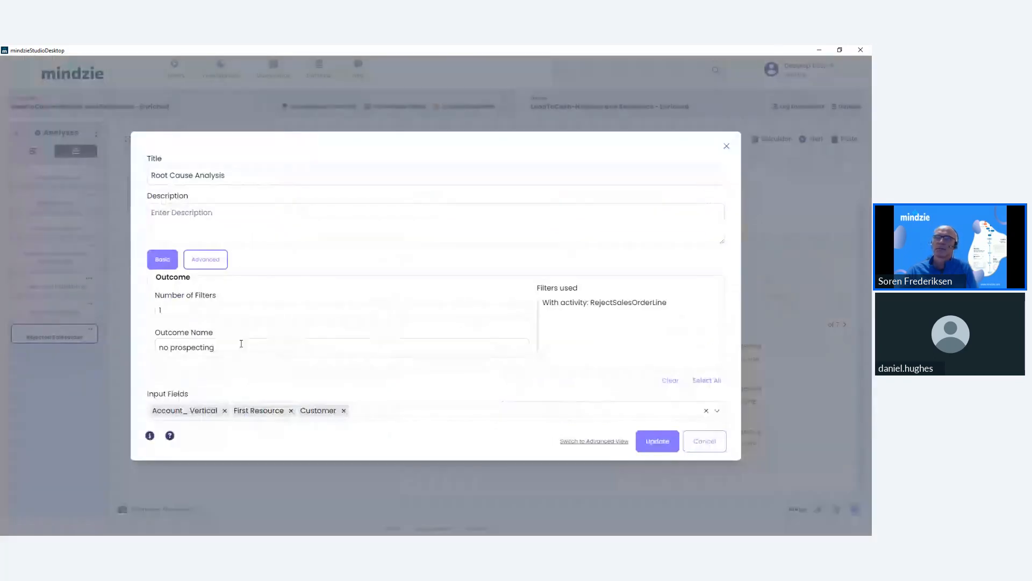
pyautogui.moveTo(241, 344); pyautogui.dragTo(124, 355)
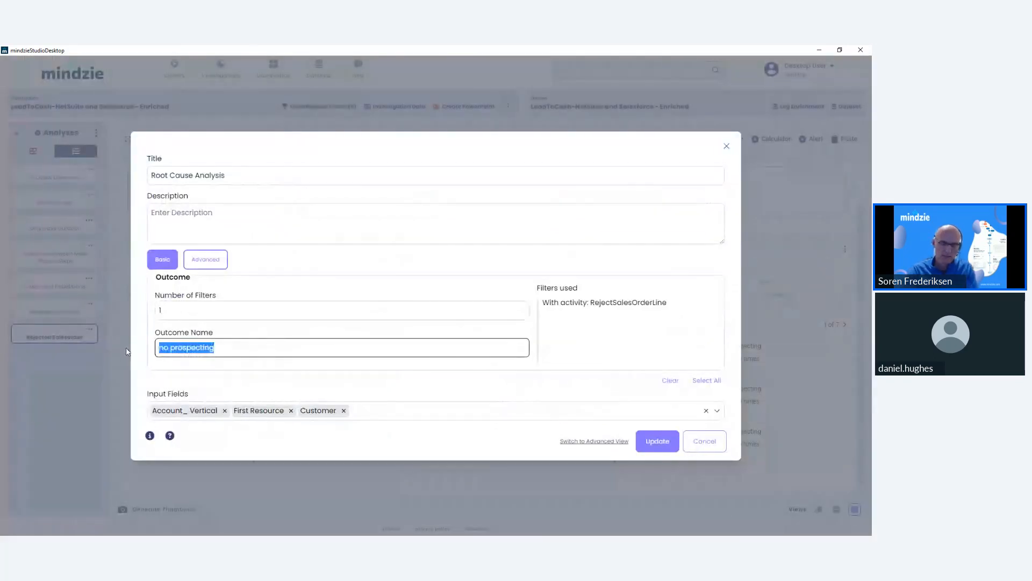
pyautogui.write('rejected')
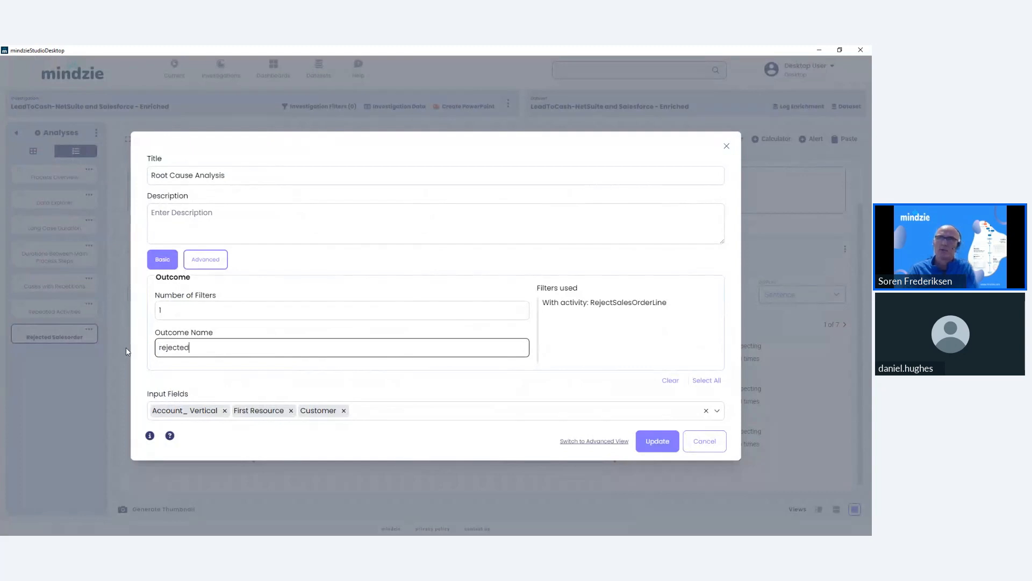
pyautogui.write(' salesorder')
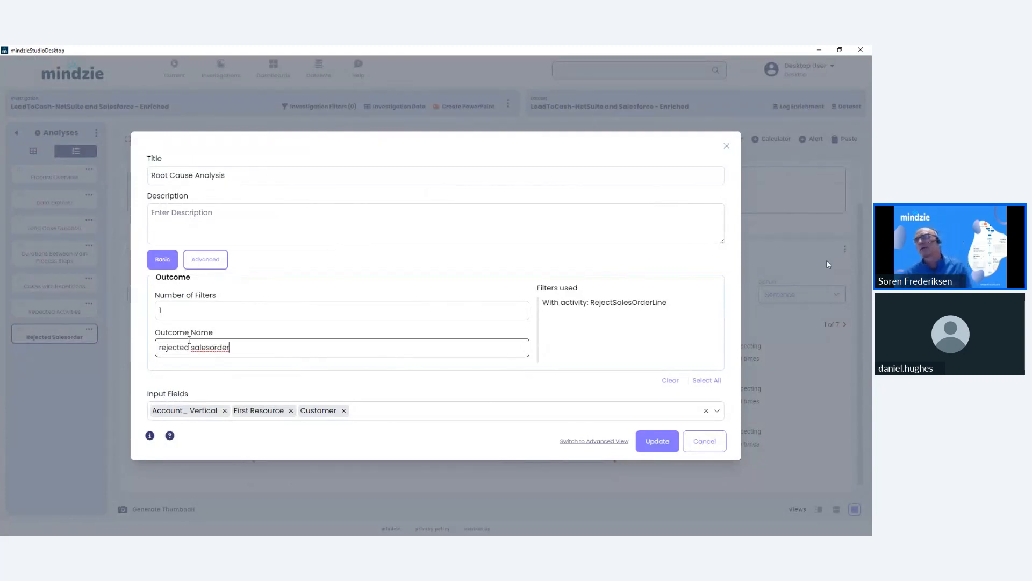
pyautogui.click(638, 441)
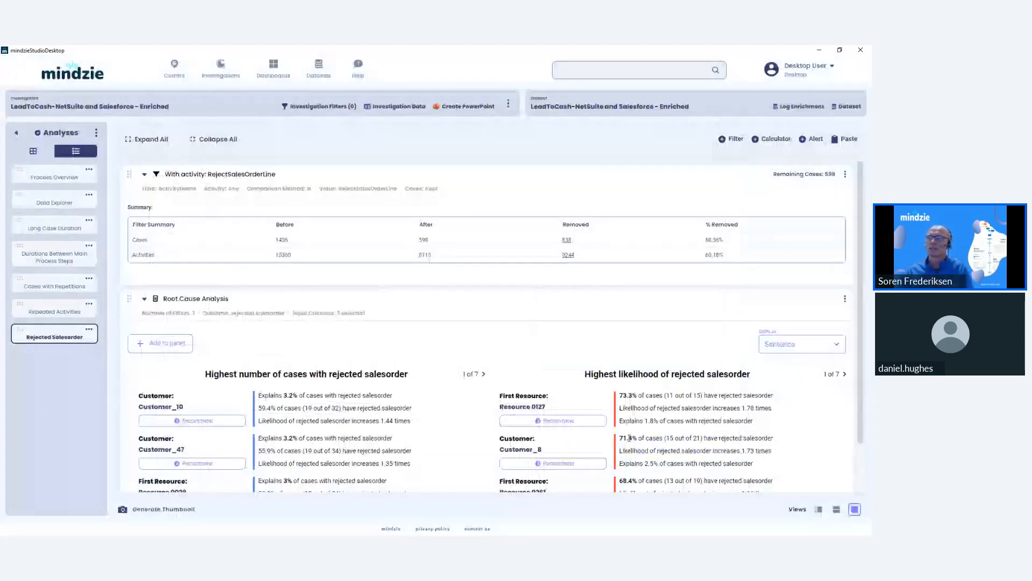
# - Create a blank analysis named "Customer Performance" and show its blocks full width
pyautogui.scroll(-1, 586, 423)
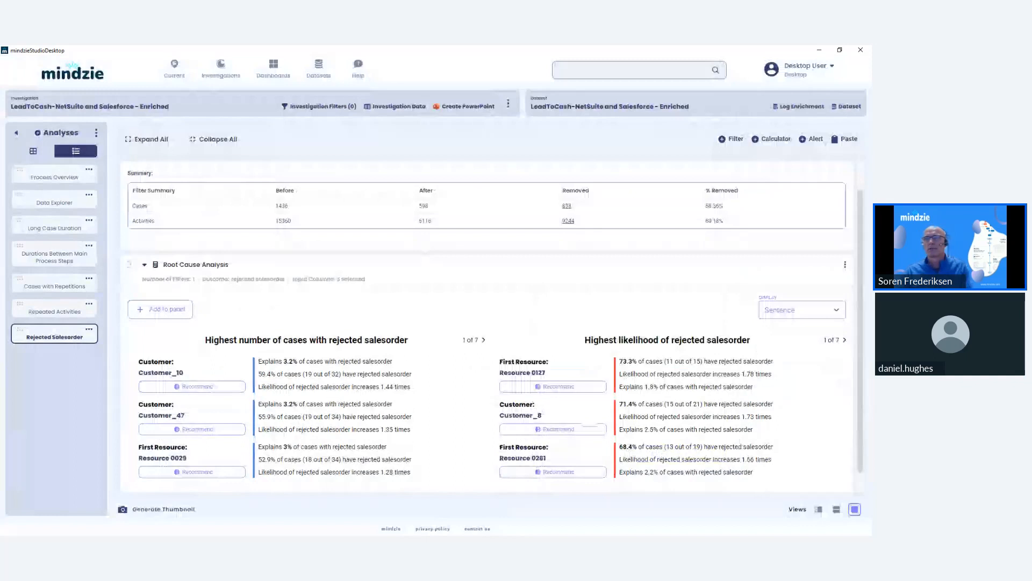
pyautogui.scroll(-1, 587, 425)
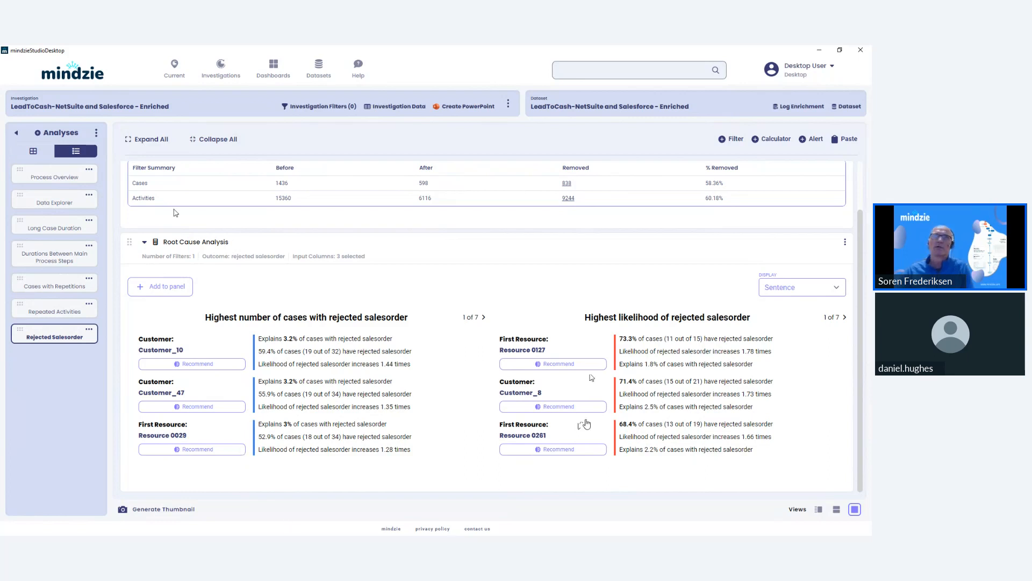
pyautogui.click(66, 135)
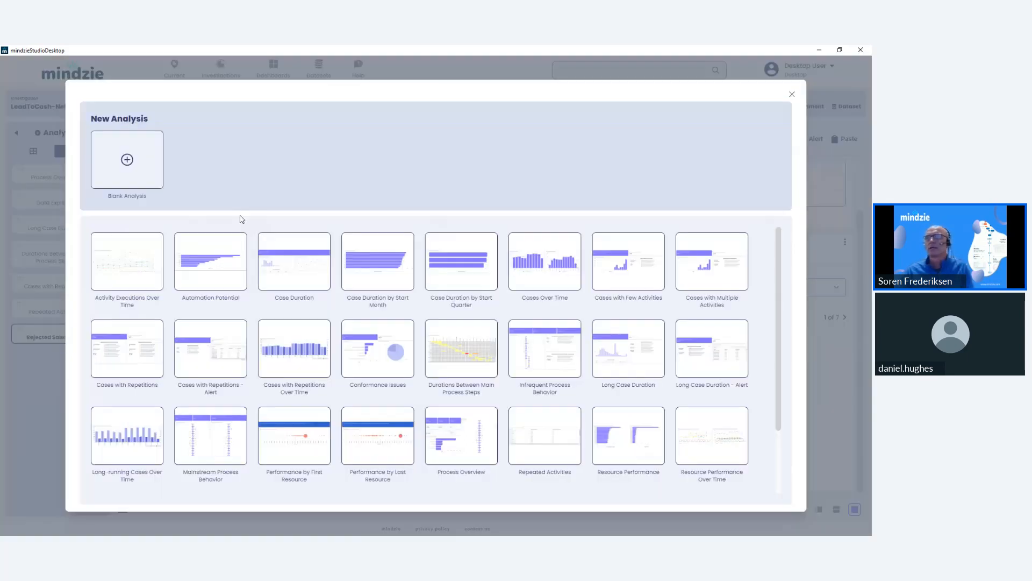
pyautogui.click(157, 179)
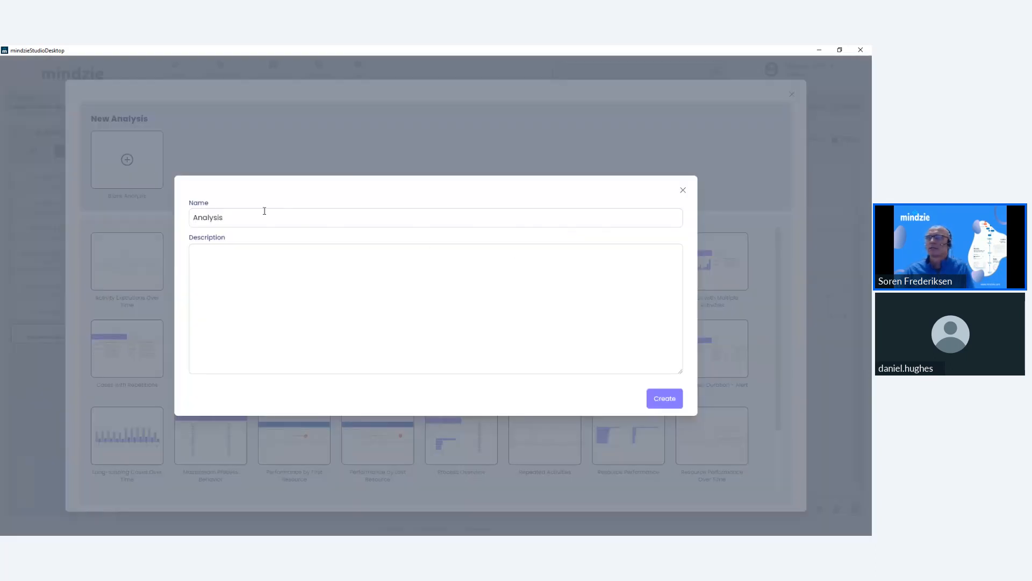
pyautogui.moveTo(263, 216); pyautogui.dragTo(92, 217)
pyautogui.write('Cust')
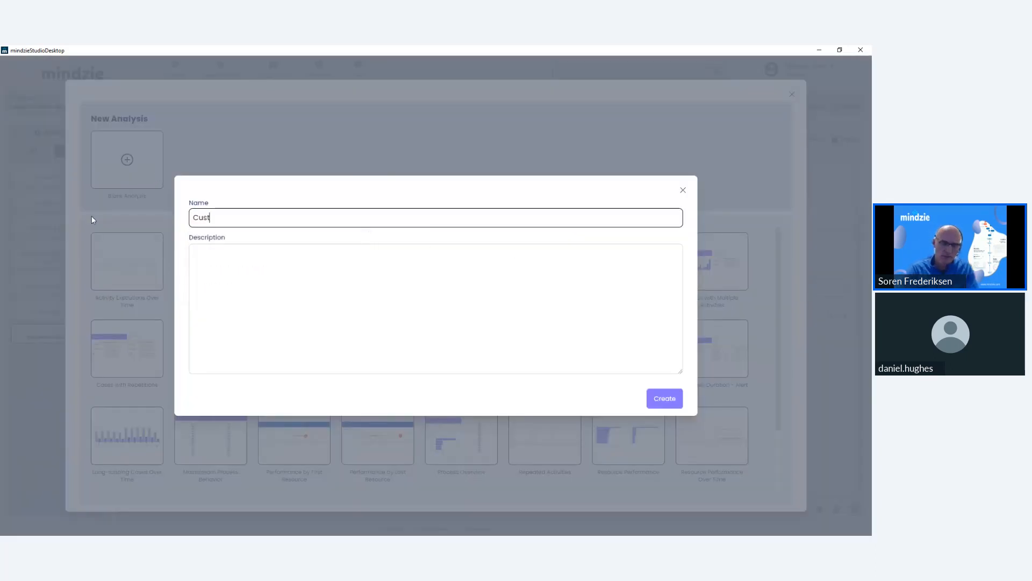
pyautogui.write('omer Performance')
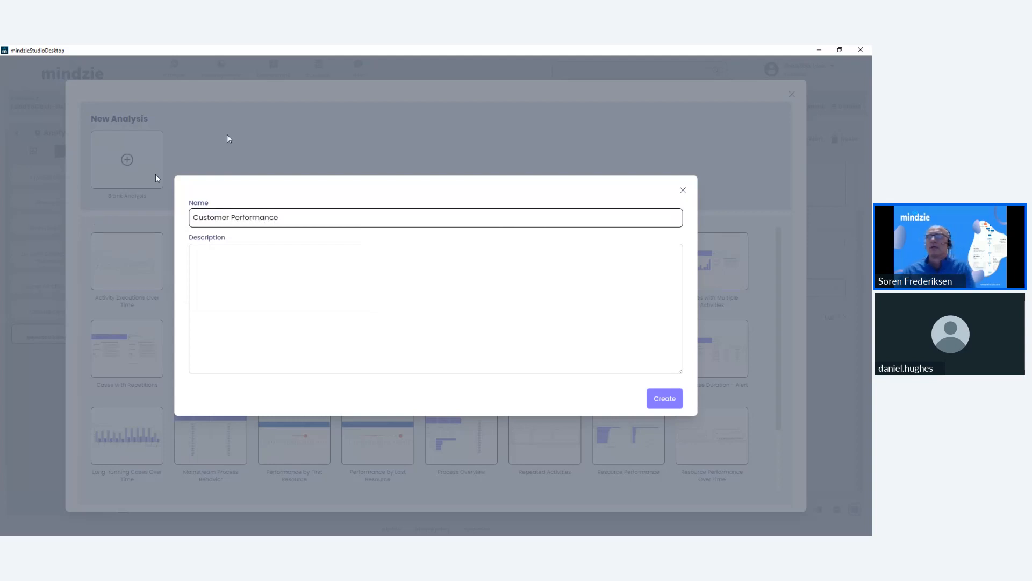
pyautogui.click(660, 411)
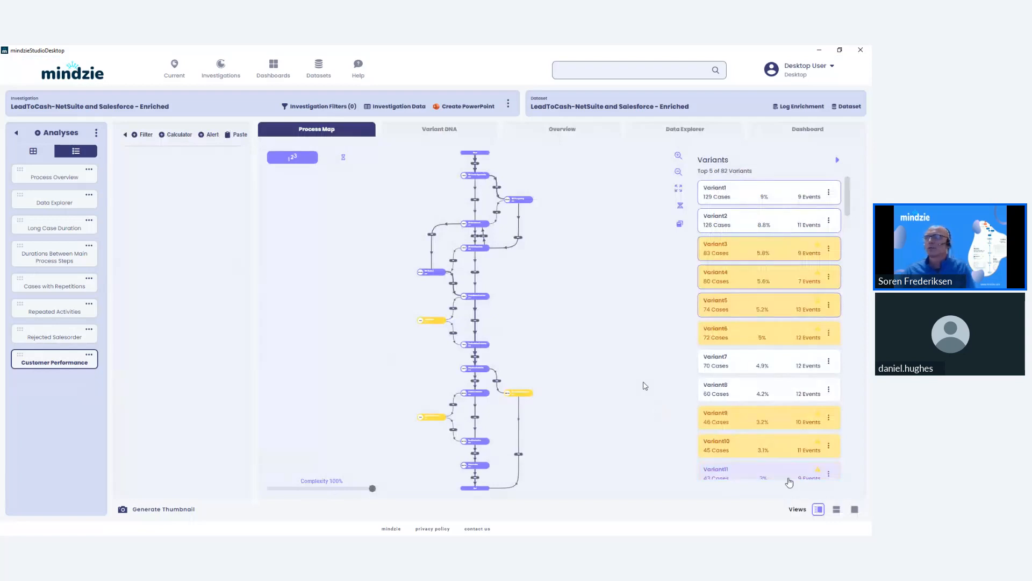
pyautogui.click(854, 509)
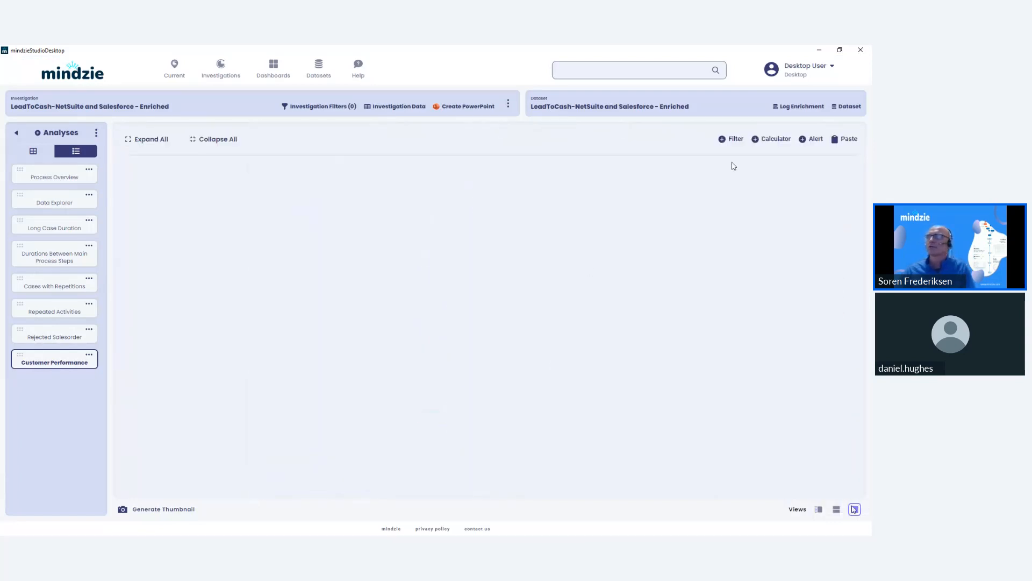
# - Add a Resource Performance Vs Conformance calculator with Customer as resource, Case Duration as performance and "Activity performed : Credit Hold" as conformance attribute
pyautogui.click(768, 141)
pyautogui.click(498, 121)
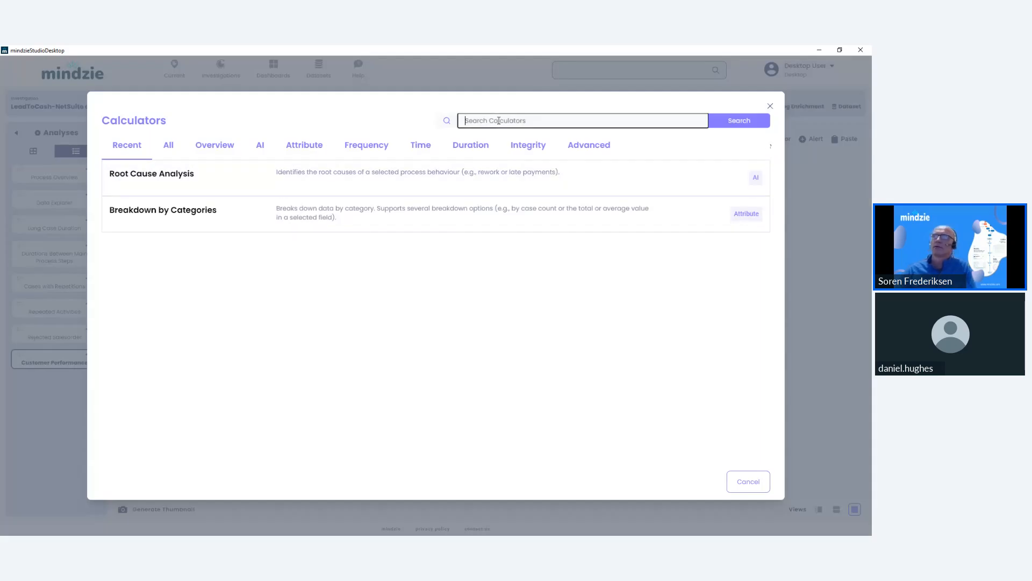
pyautogui.write('res')
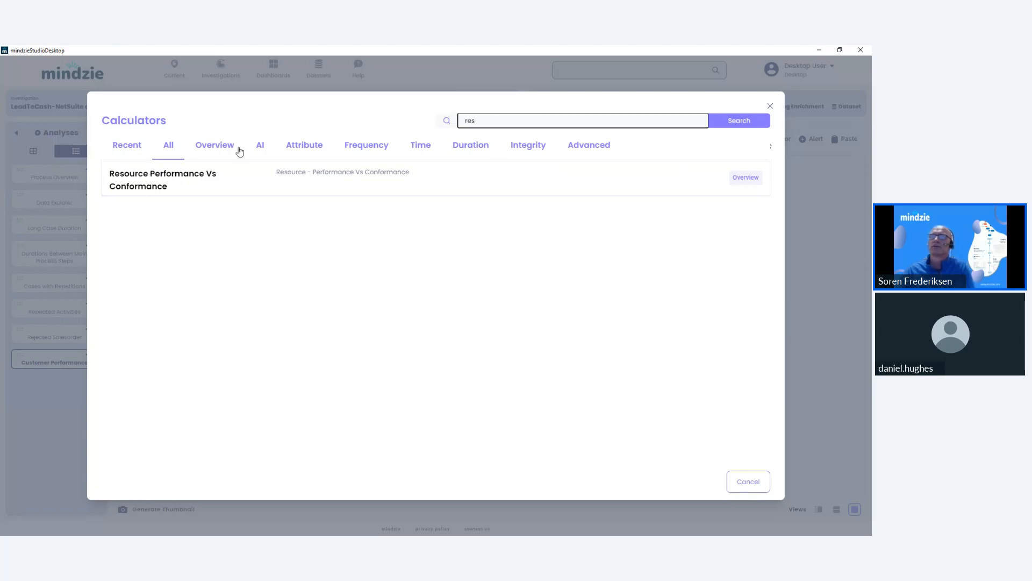
pyautogui.click(217, 185)
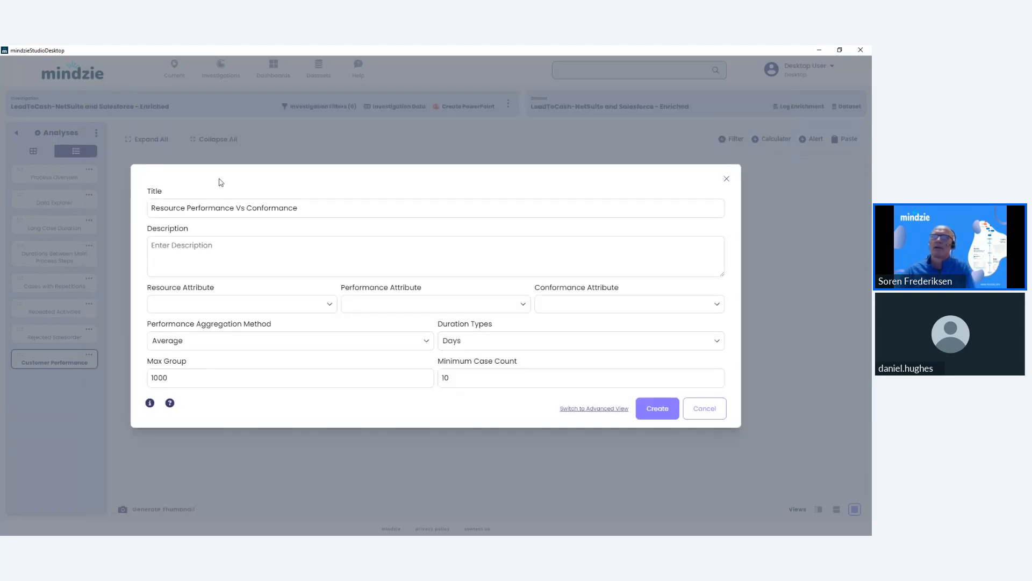
pyautogui.click(215, 302)
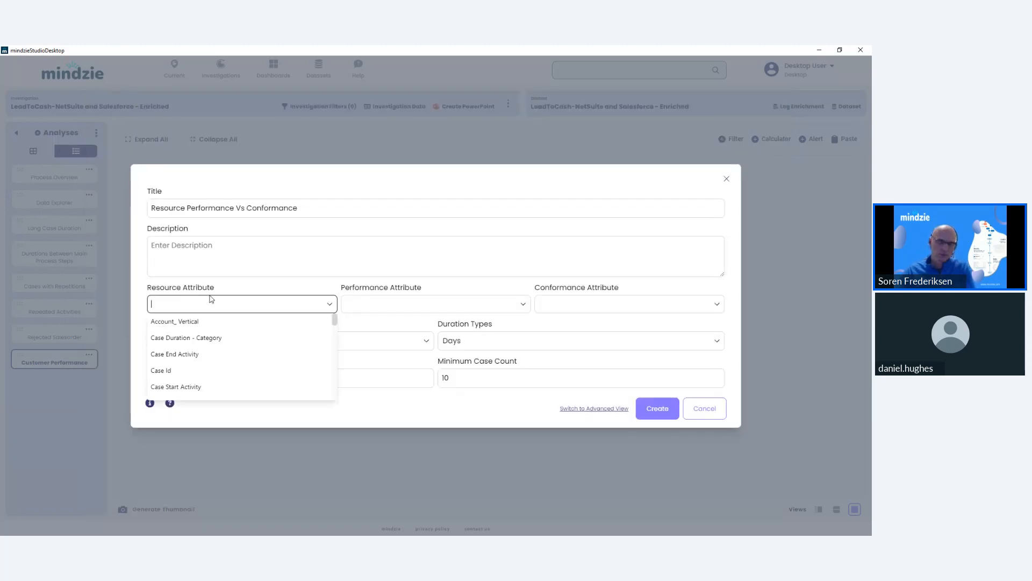
pyautogui.write('cust')
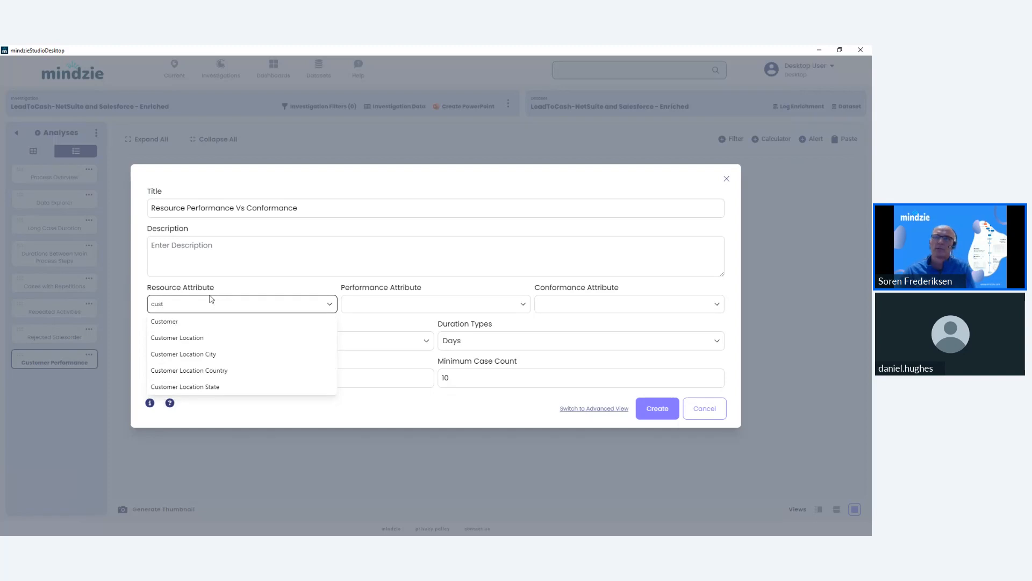
pyautogui.click(210, 322)
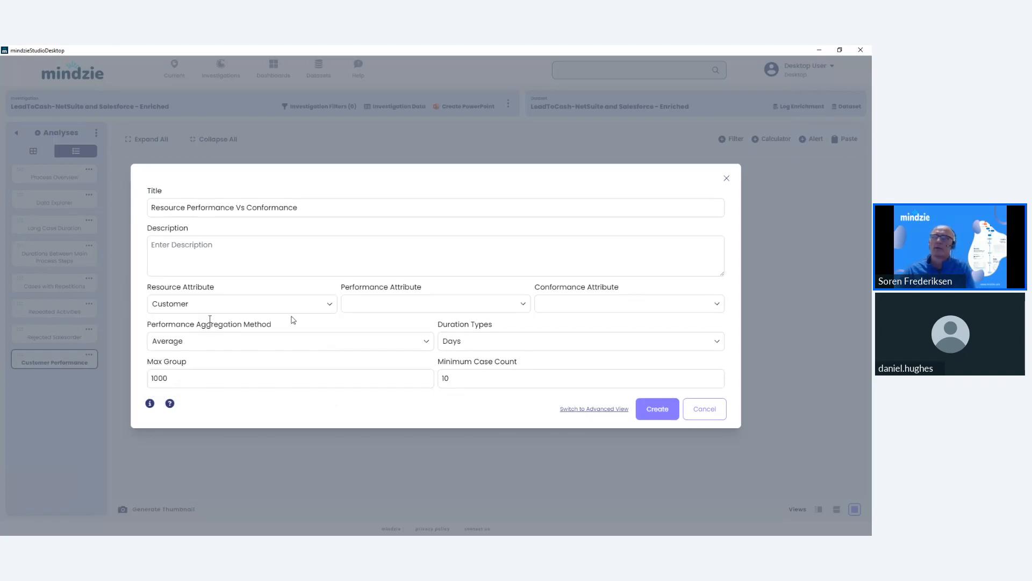
pyautogui.click(380, 304)
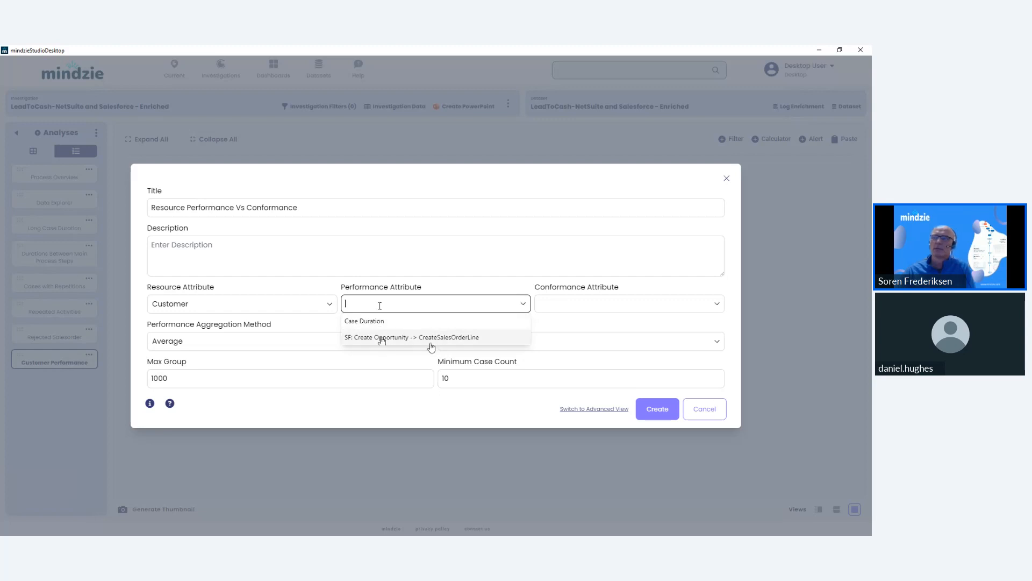
pyautogui.click(398, 321)
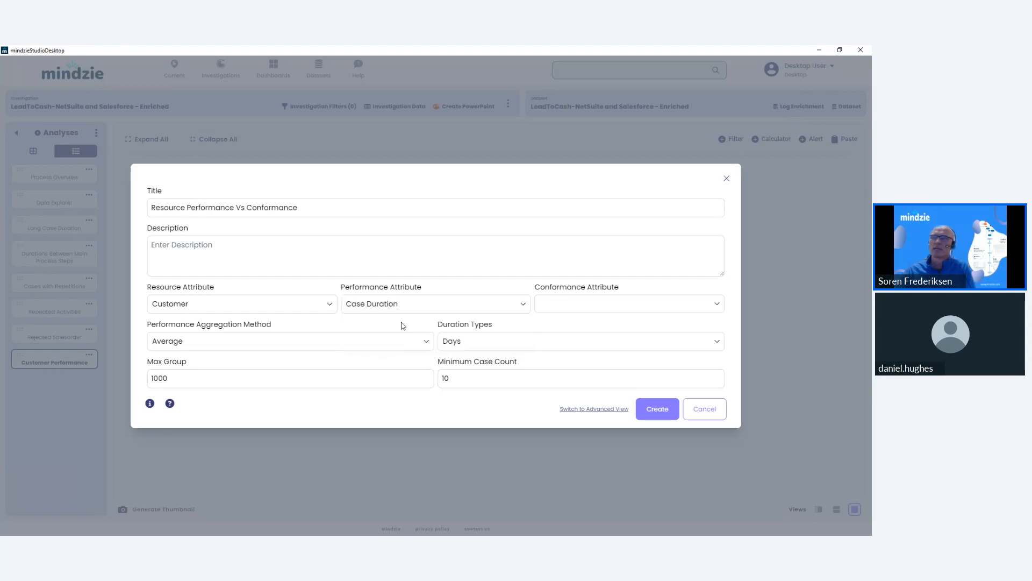
pyautogui.click(596, 304)
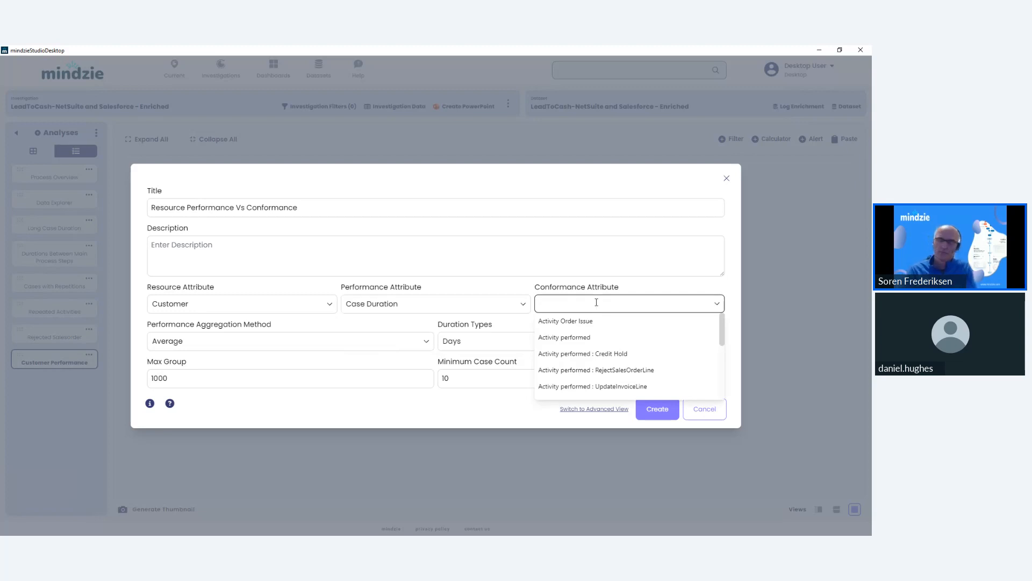
pyautogui.click(623, 354)
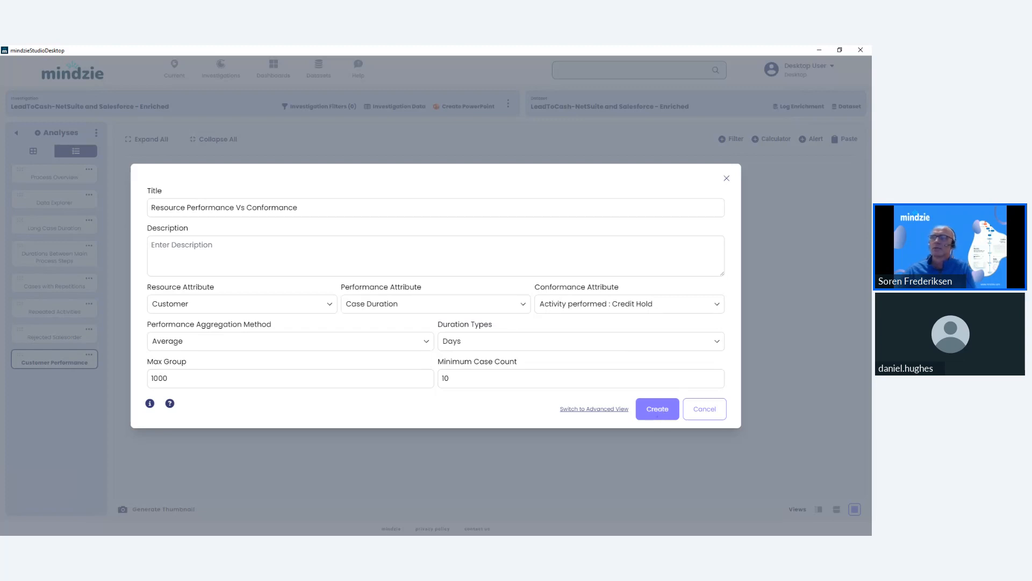
pyautogui.click(657, 410)
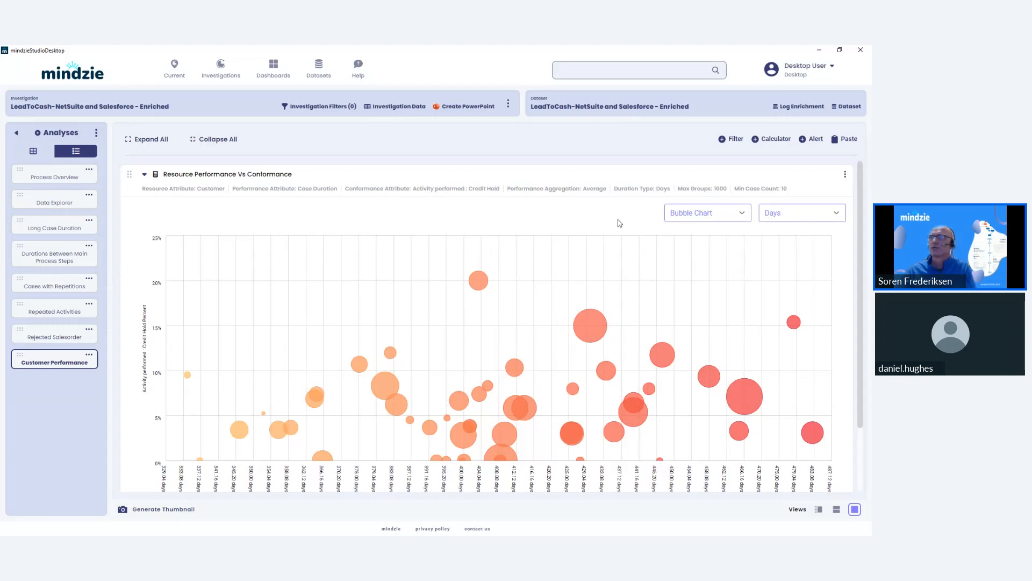
# - Examine individual customer bubbles on the chart and inspect the case details behind the customer with the longest case duration
pyautogui.scroll(-1, 385, 478)
pyautogui.moveTo(813, 384)
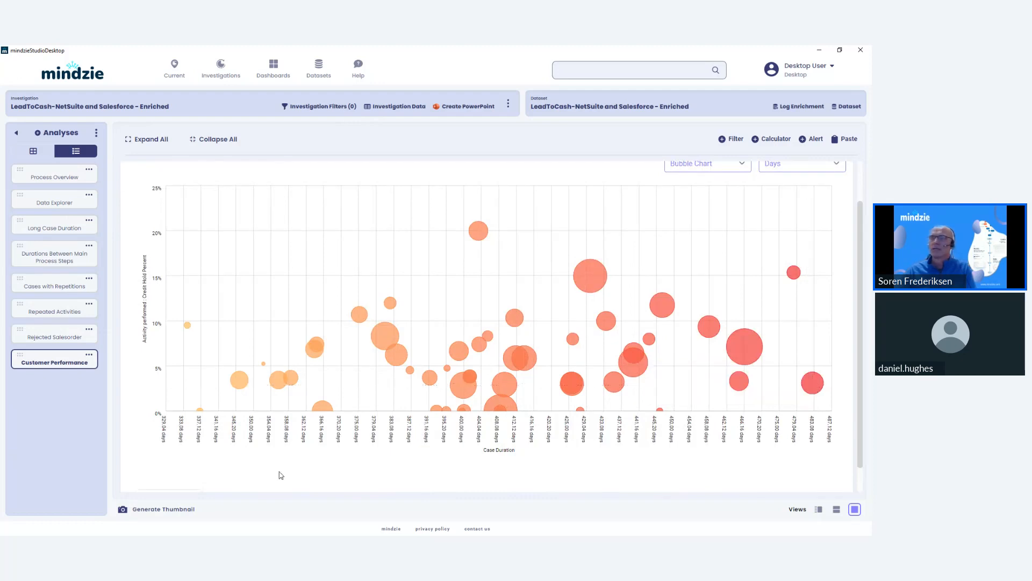
pyautogui.moveTo(240, 388)
pyautogui.moveTo(477, 233)
pyautogui.click(813, 384)
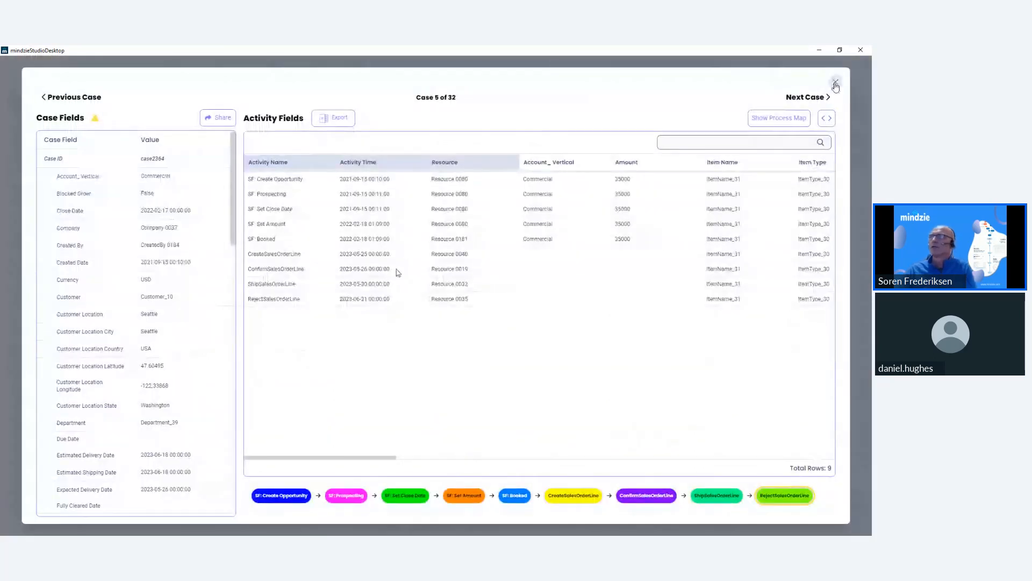
pyautogui.click(836, 83)
pyautogui.click(816, 94)
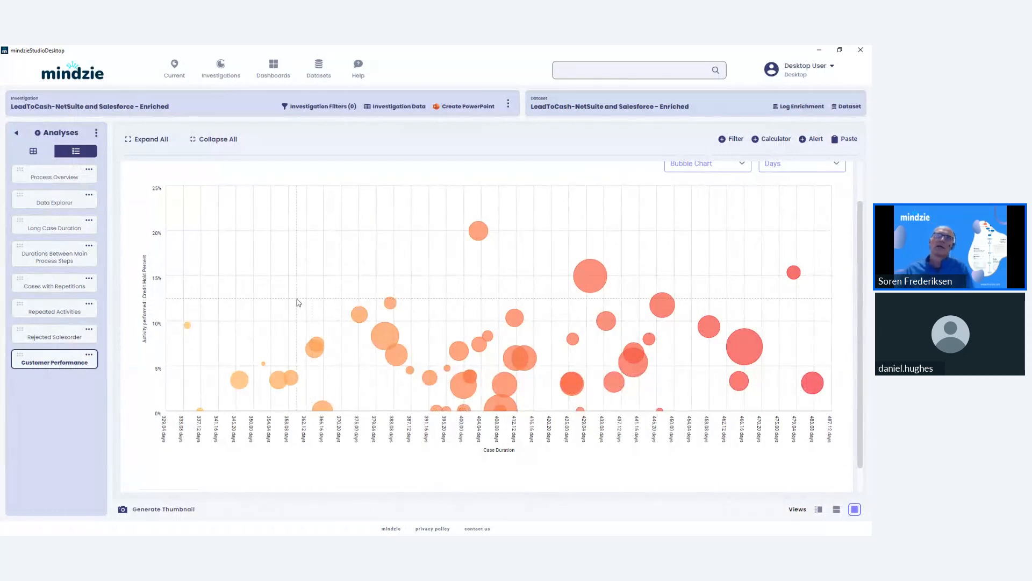
# - Browse the available templates for a new analysis
pyautogui.click(52, 136)
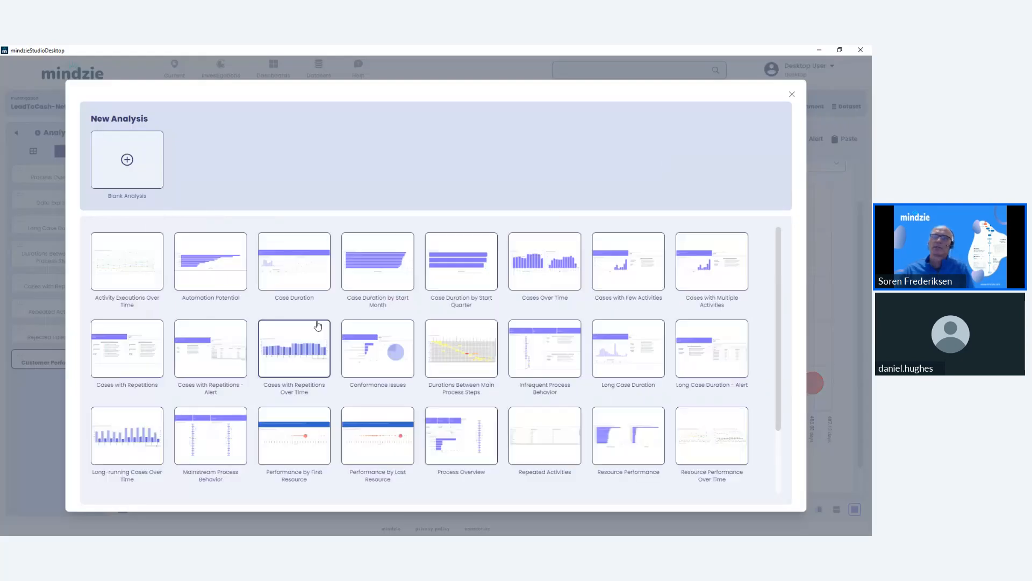
pyautogui.scroll(-2, 317, 325)
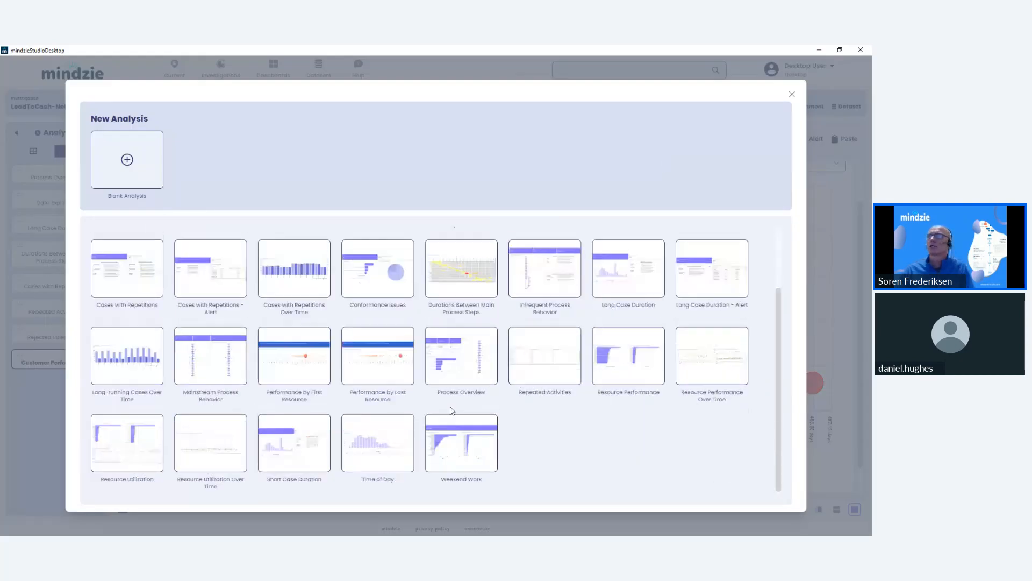
pyautogui.click(792, 96)
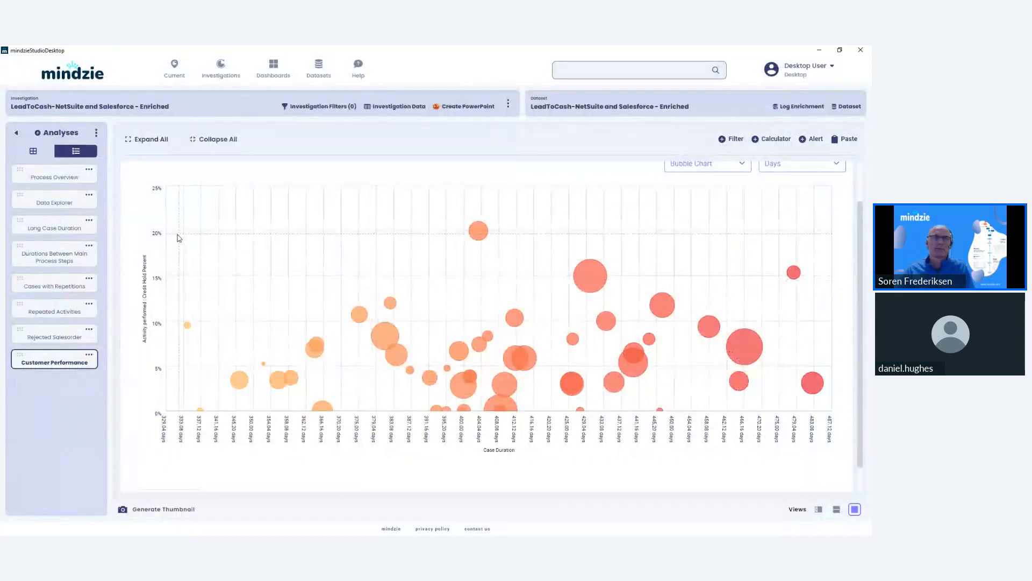
# - Open the Process Overview analysis from the thumbnail list of analyses and restore the maximized window to its smaller size
pyautogui.click(33, 151)
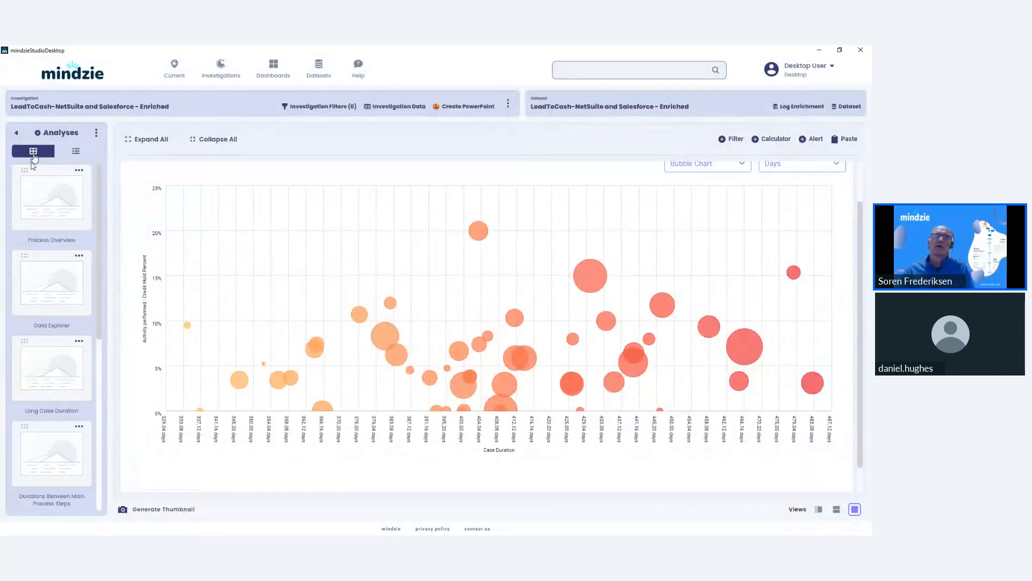
pyautogui.click(43, 179)
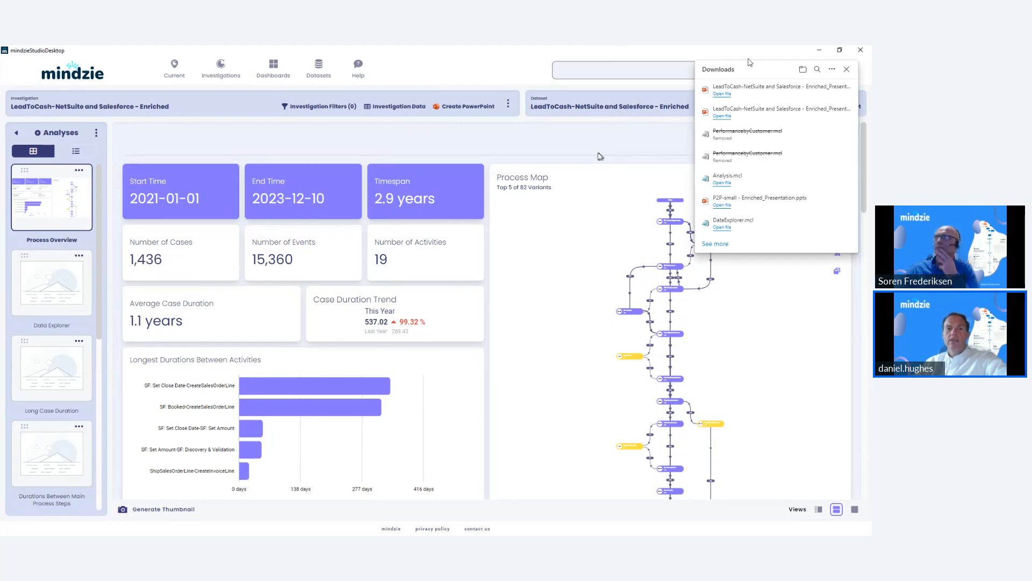
pyautogui.click(840, 50)
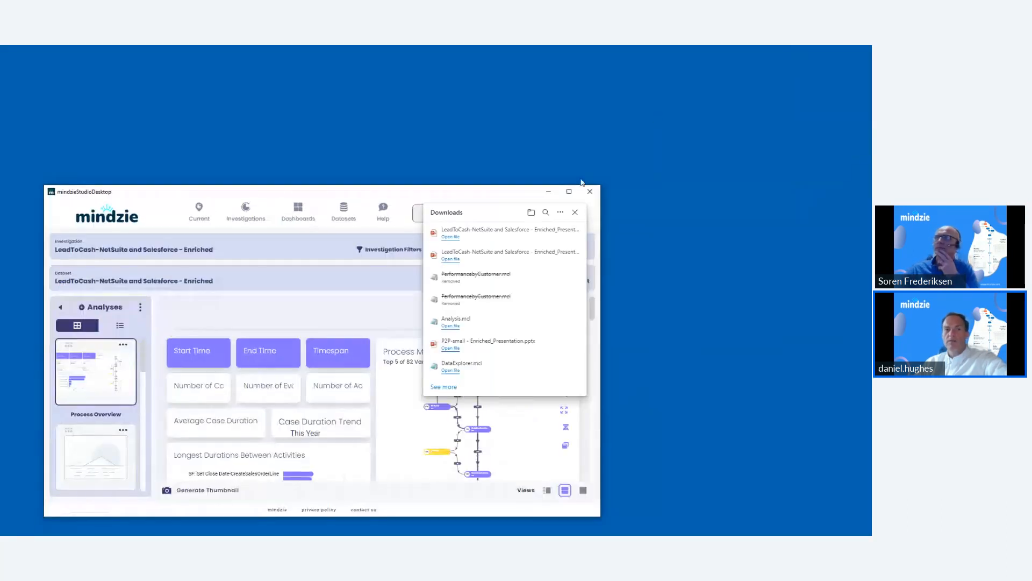